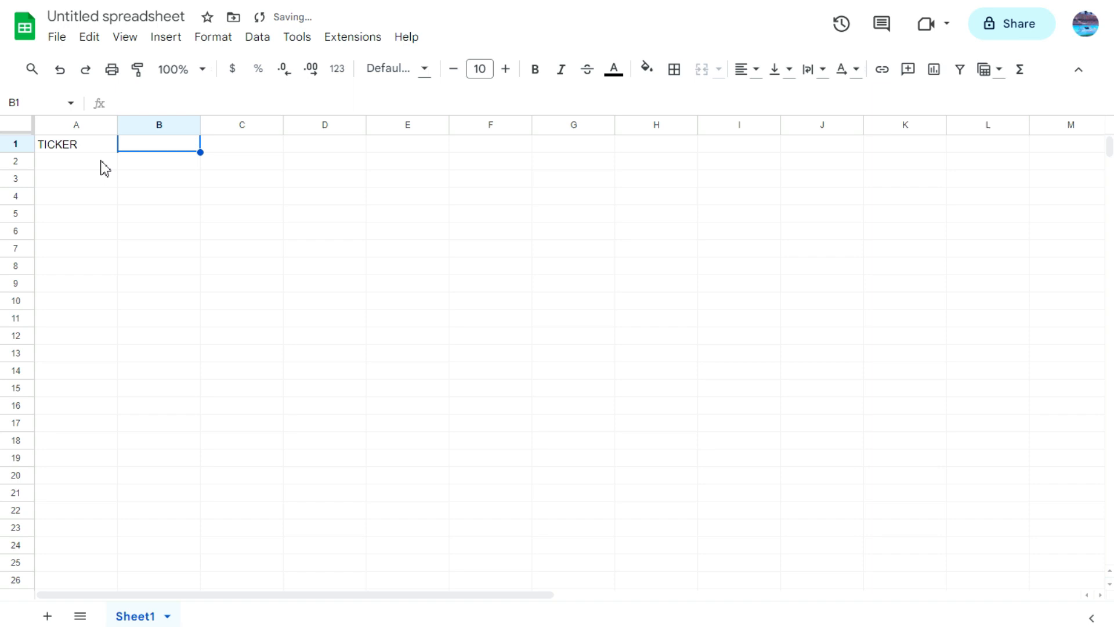
Step: Enter the ticker symbol .INX in cell B1 and select cell A3
type(".INX")
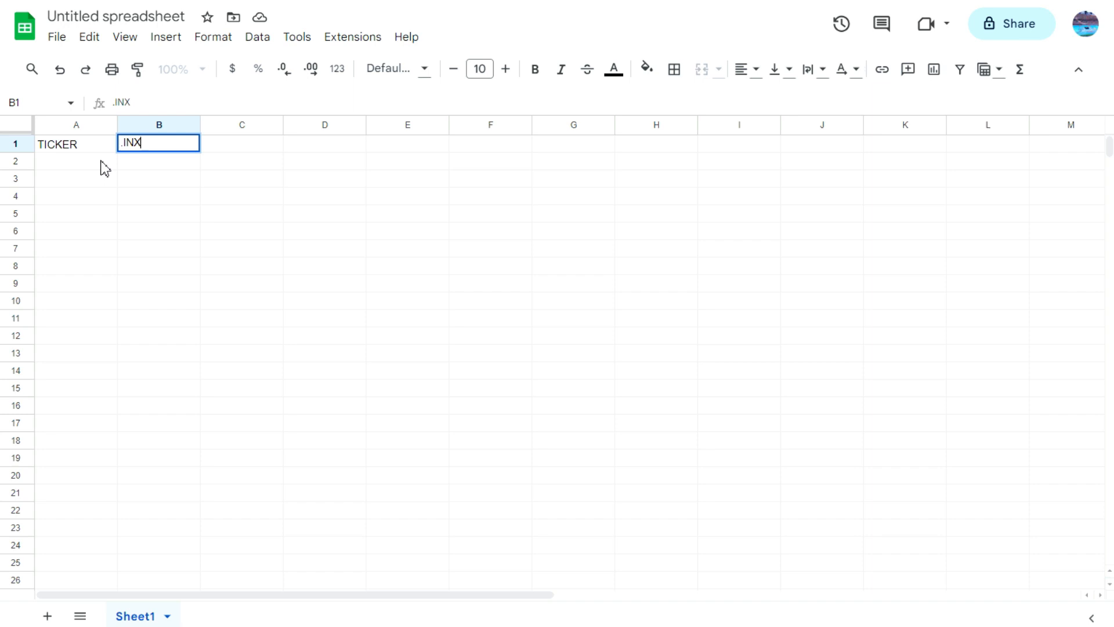
left_click(105, 168)
key("Down")
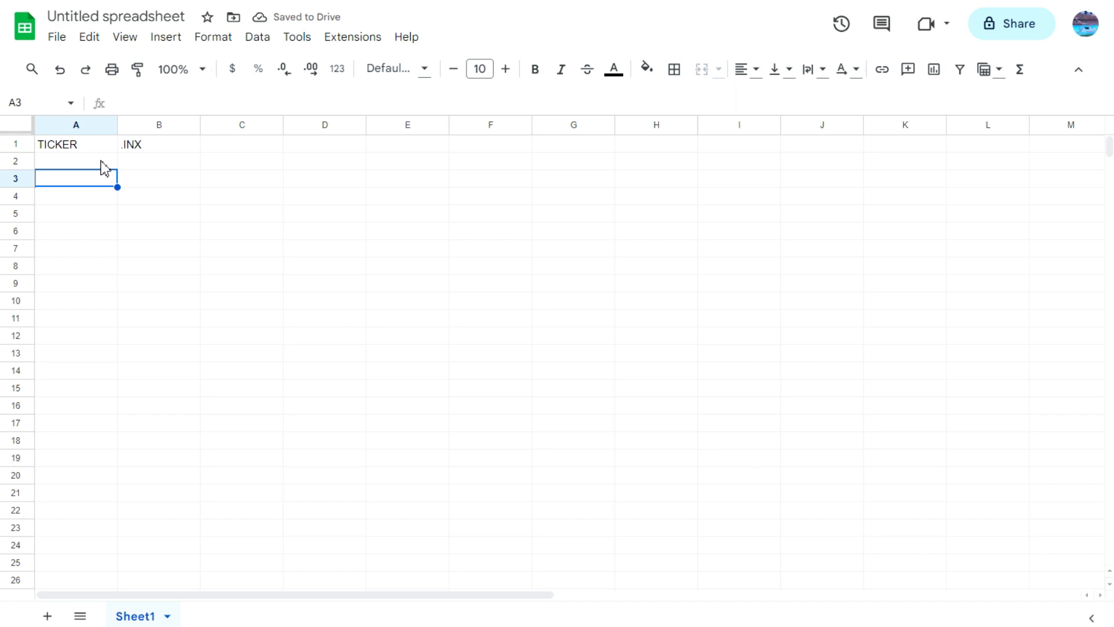
Step: Enter =GOOGLEFINANCE(B1,"price",today()-19000,today()) in cell A3 to load the ticker's price history
type("=gogo")
key("BackSpace")
key("BackSpace")
type("og")
key("Tab")
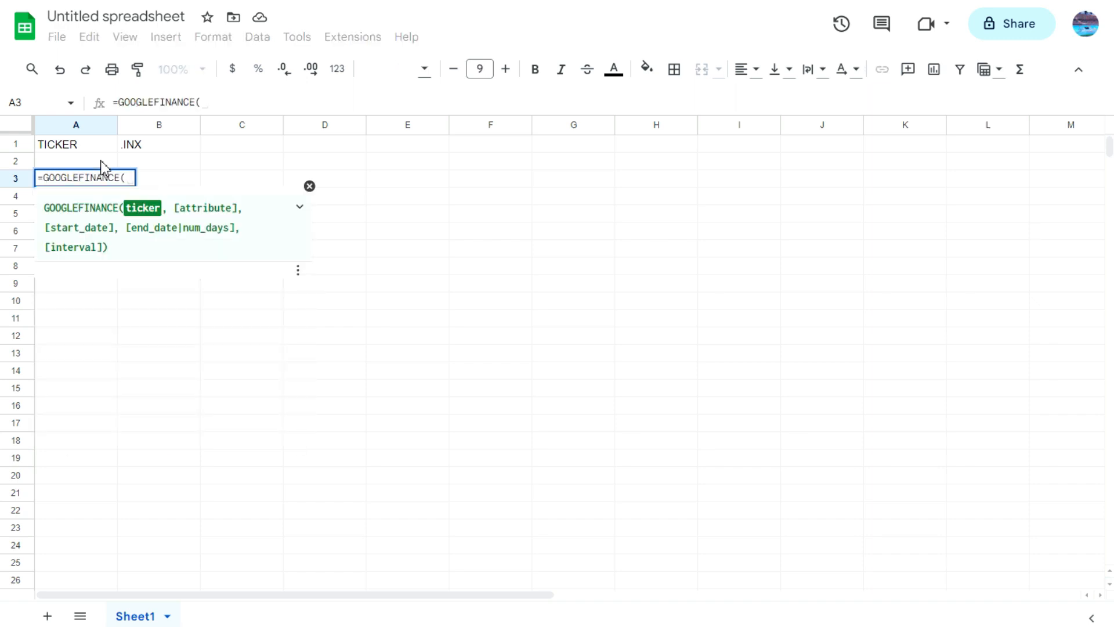
left_click(173, 148)
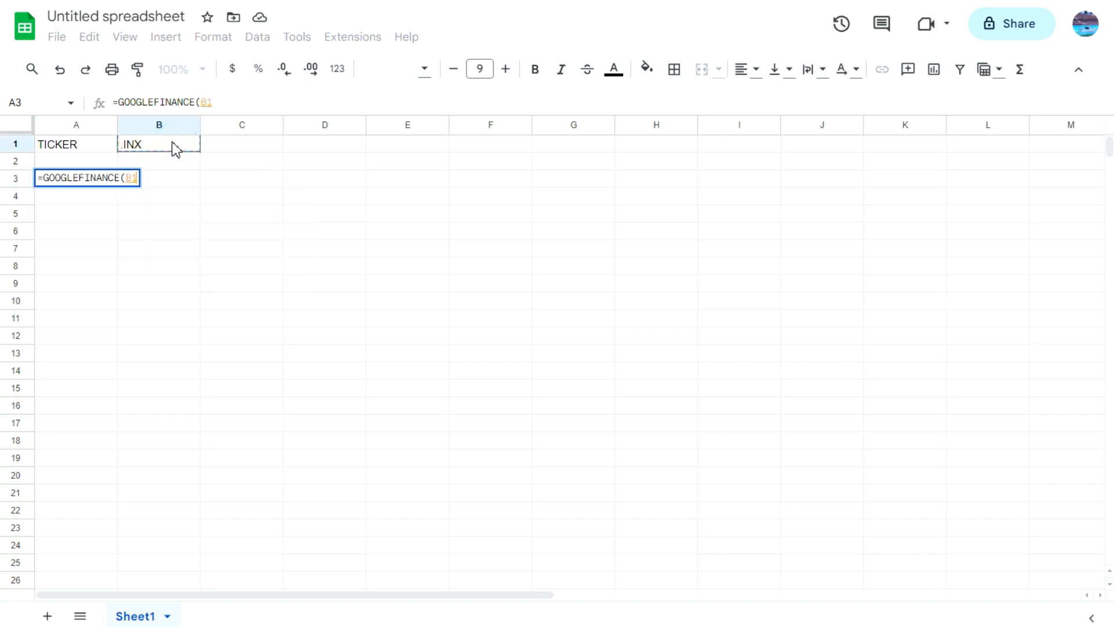
type(",\"price\"")
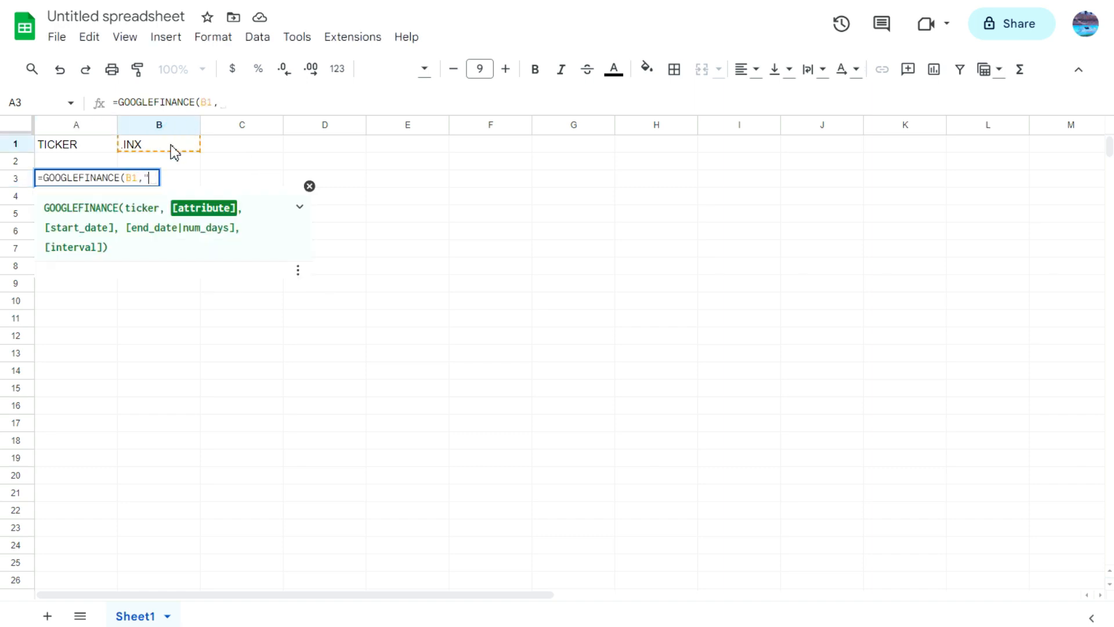
type(", ")
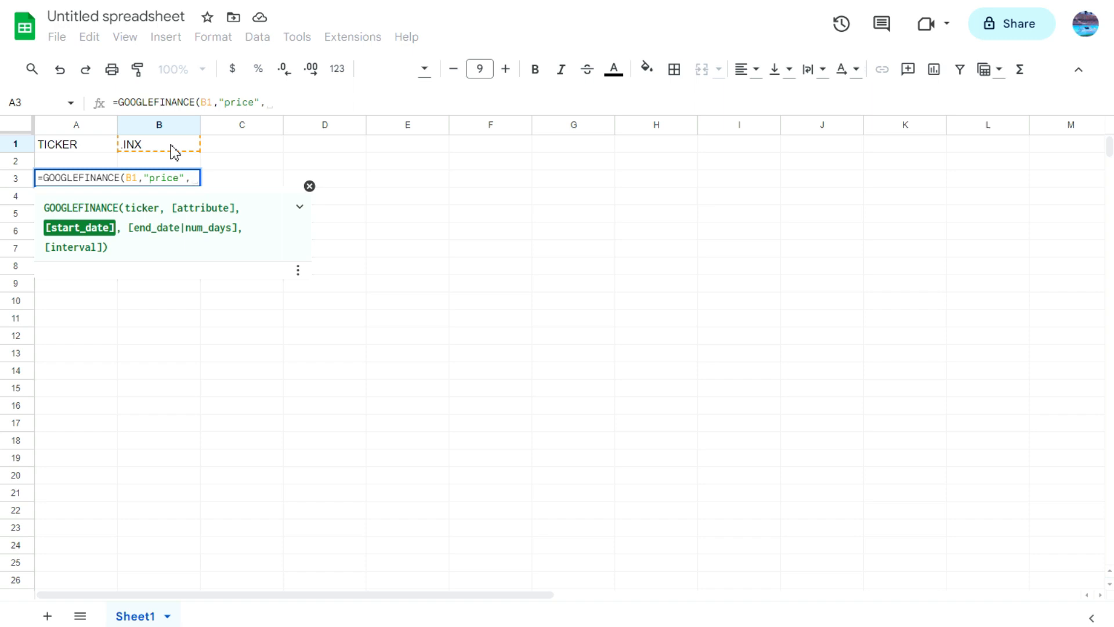
type("today()")
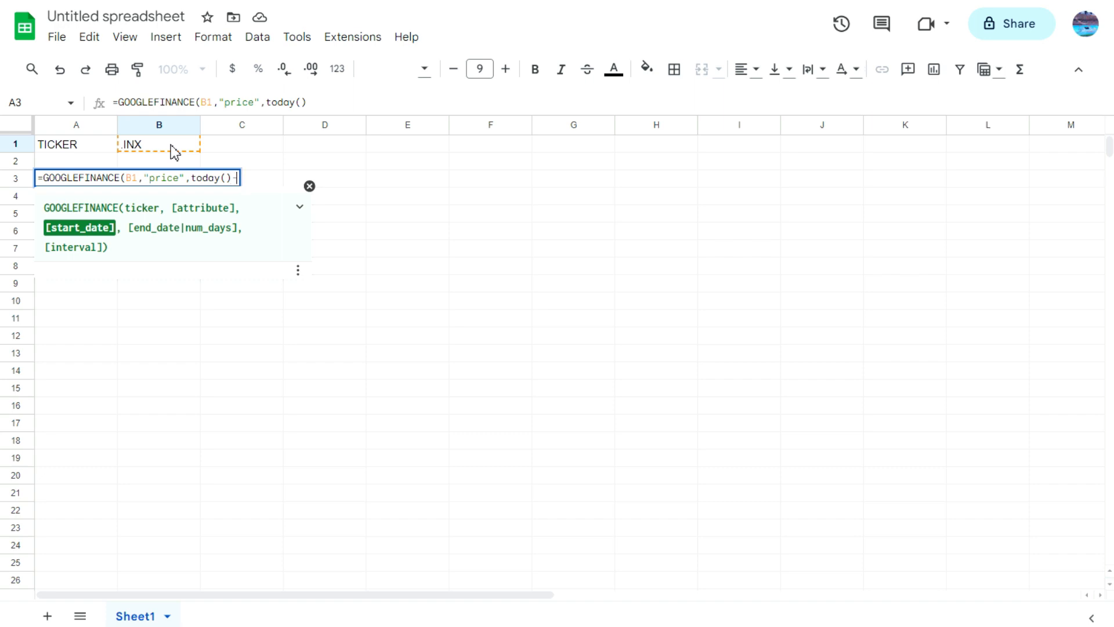
type("-")
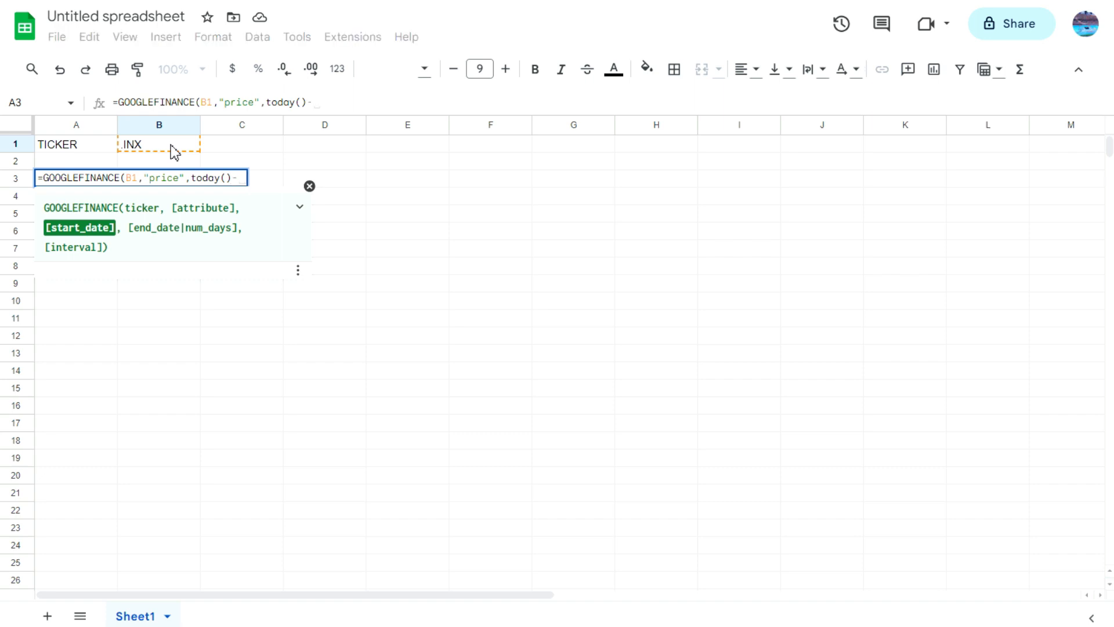
type("19000")
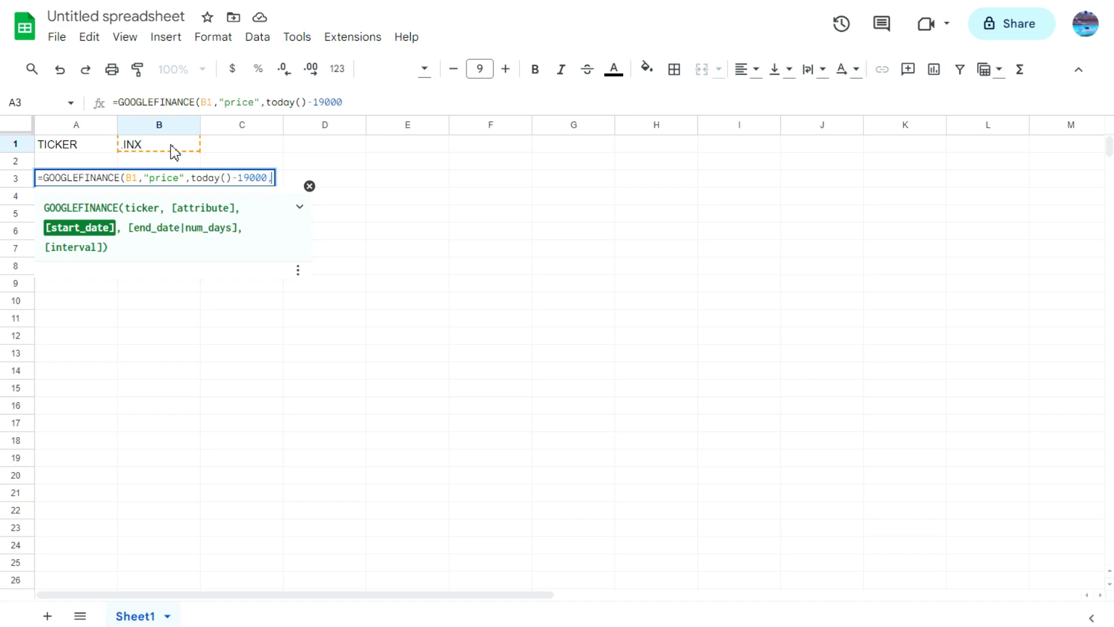
type(",today())")
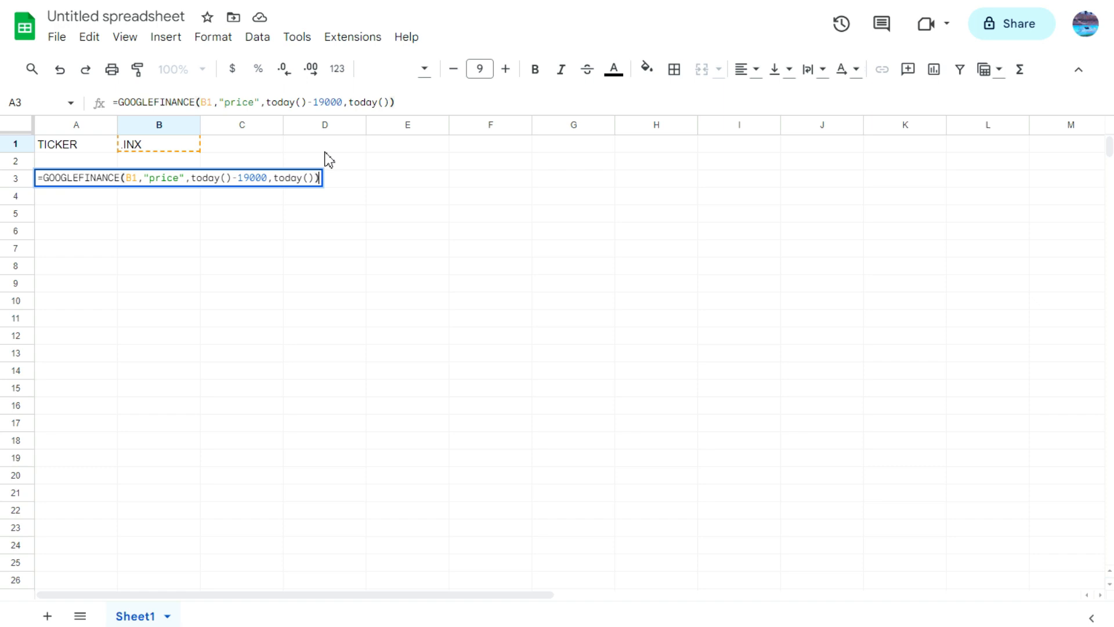
key("Return")
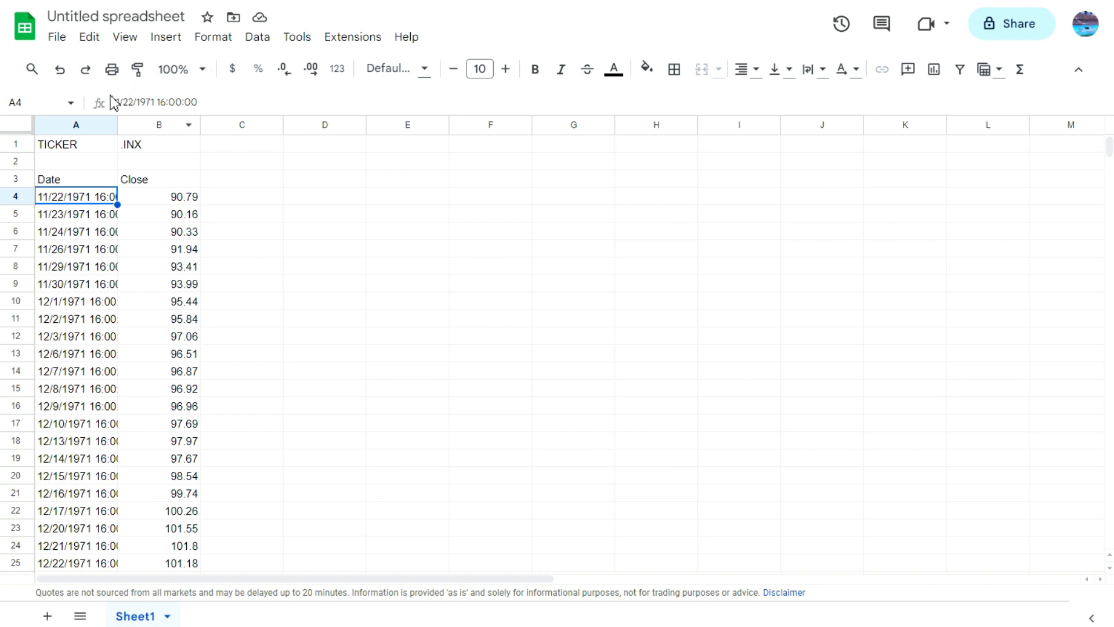
Step: Widen column A to fit the full date and time values, and enter the header Day in cell C3
left_click_drag(117, 124, 145, 127)
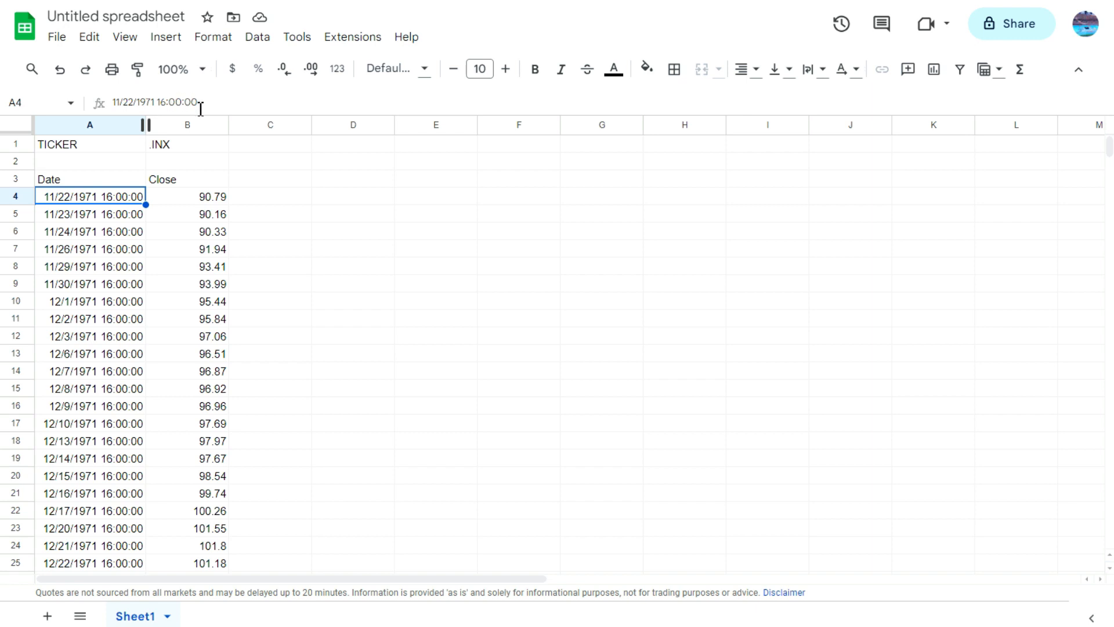
left_click(241, 182)
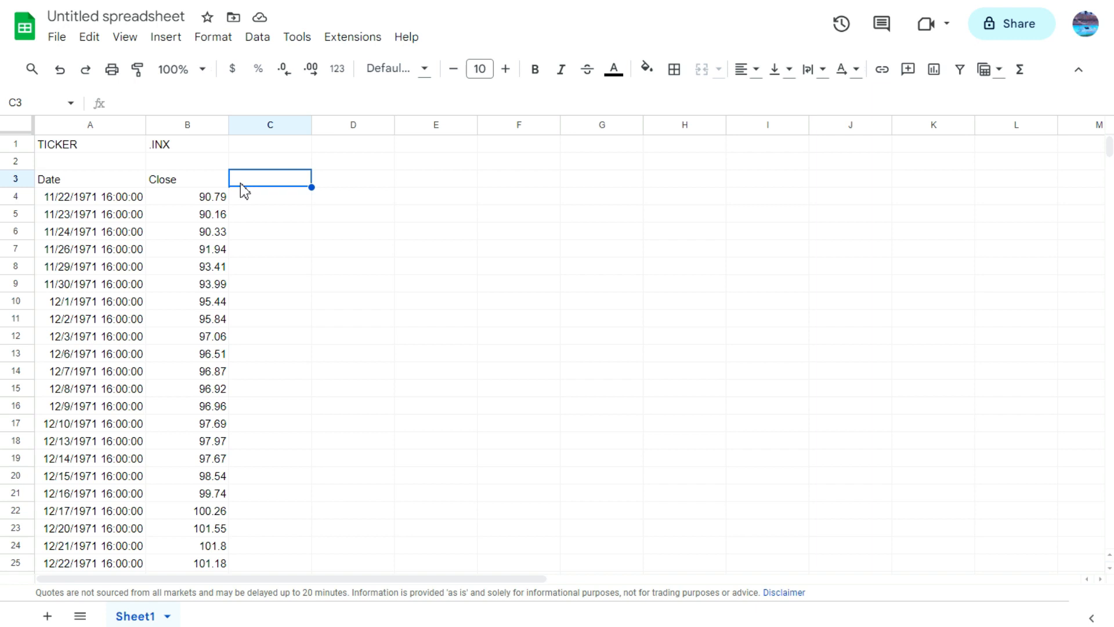
type("Day")
key("Return")
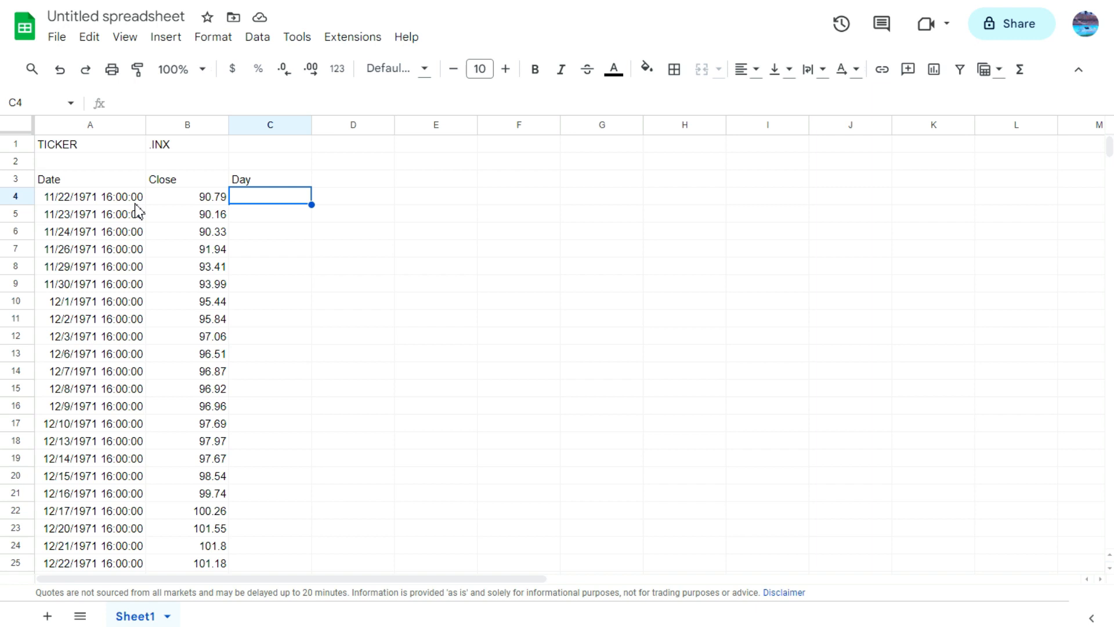
Step: Enter =if(A4="","",date(year(A4),month(A4),day(A4))) in cell C4 and accept the suggested autofill for the rest of the Day column
type("=if(B4")
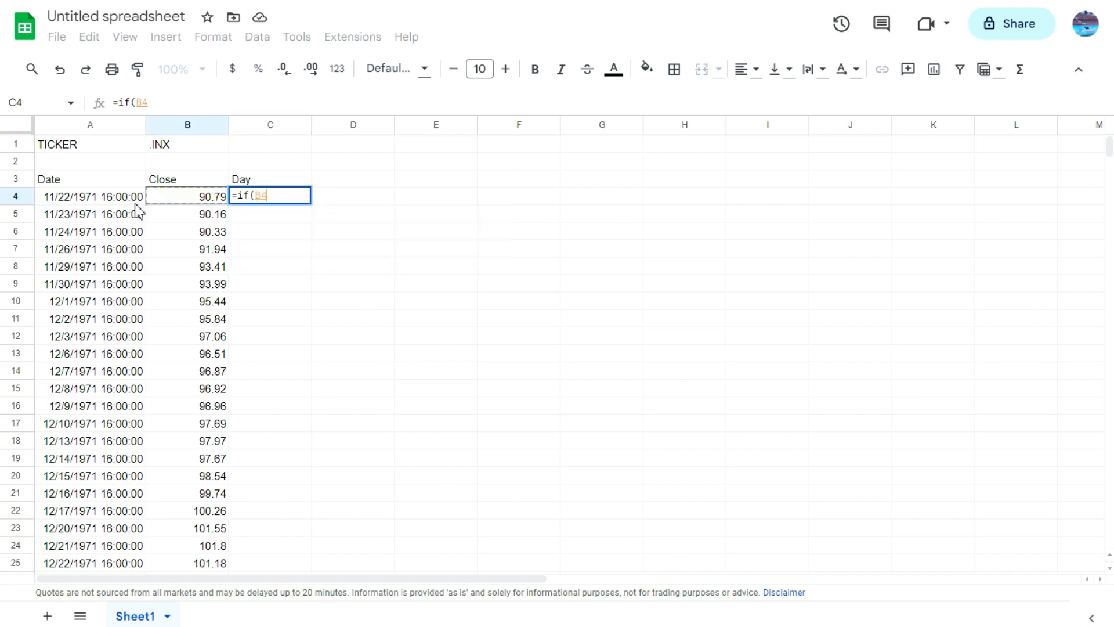
left_click(135, 204)
type("=\"\"")
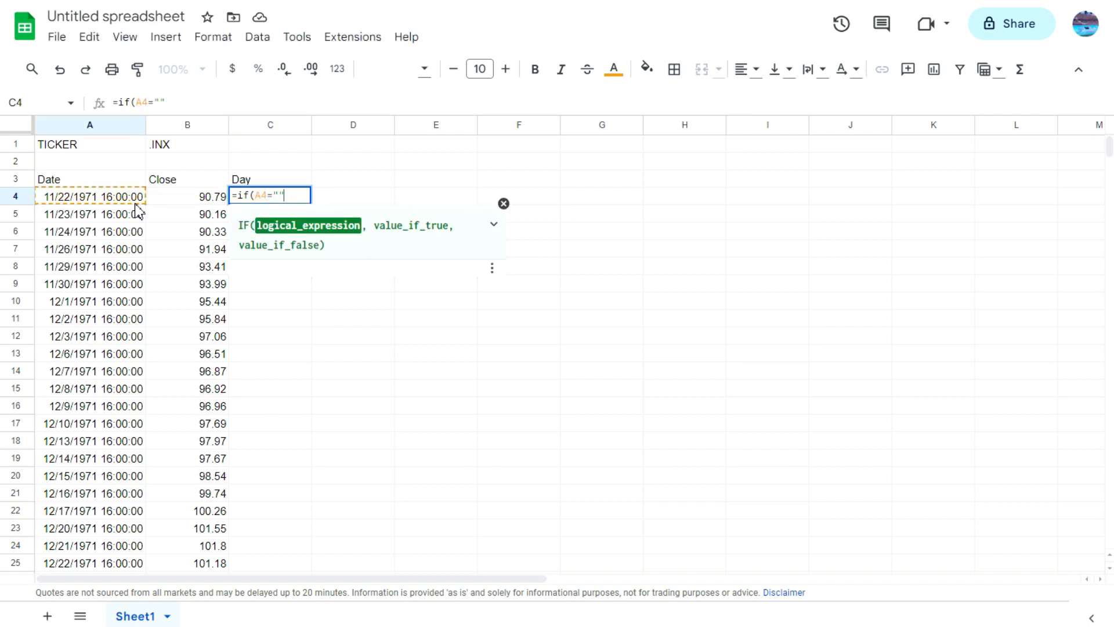
type(",\"\"")
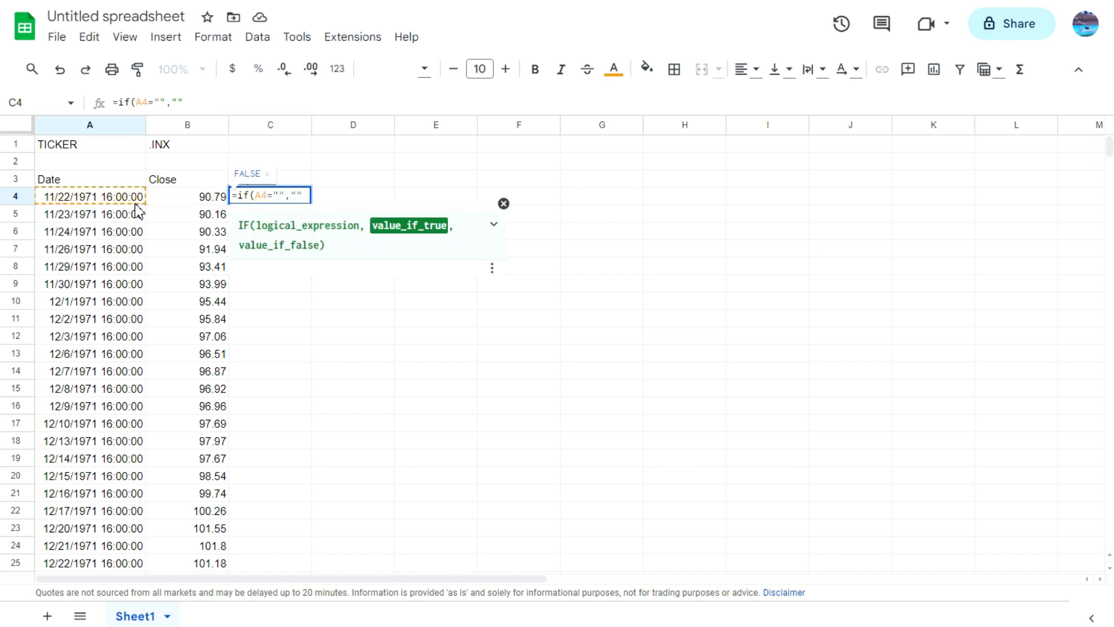
type(",da")
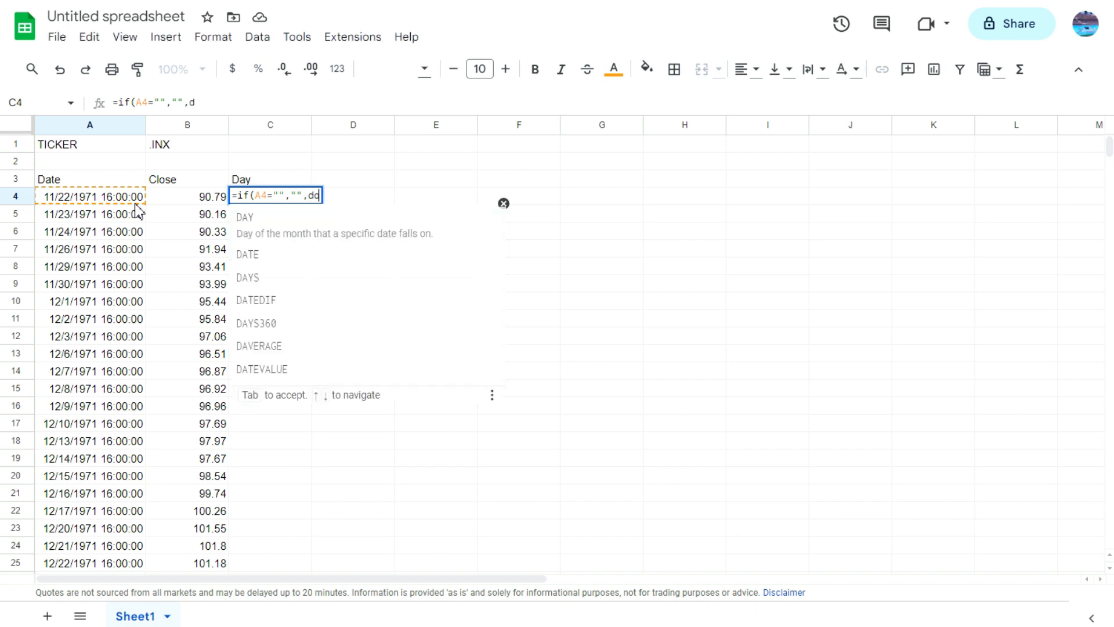
type("te(")
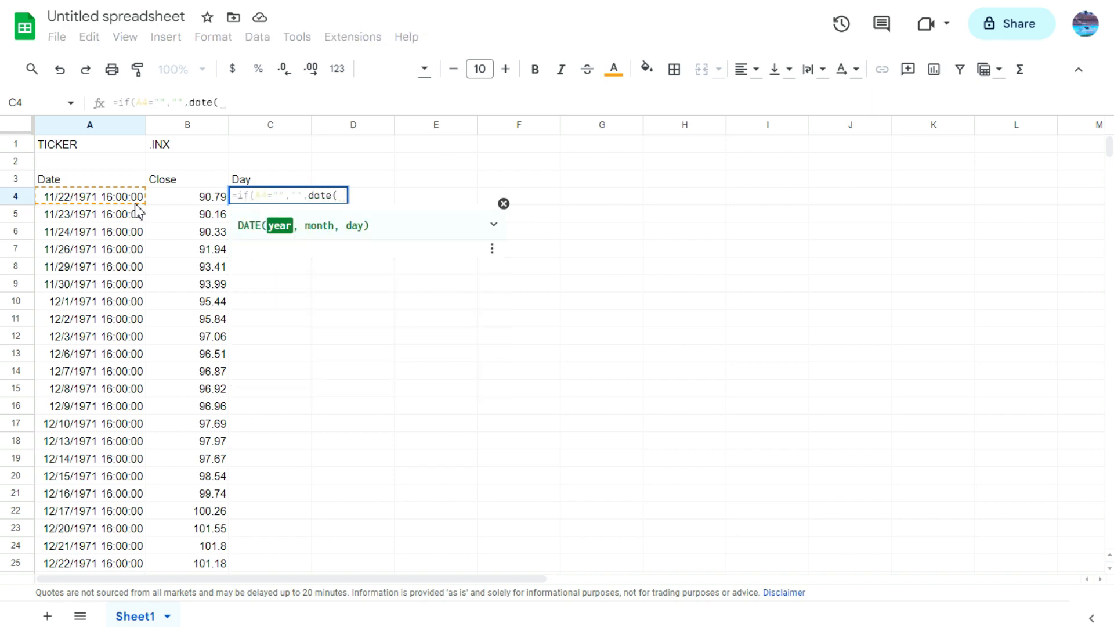
type("year(")
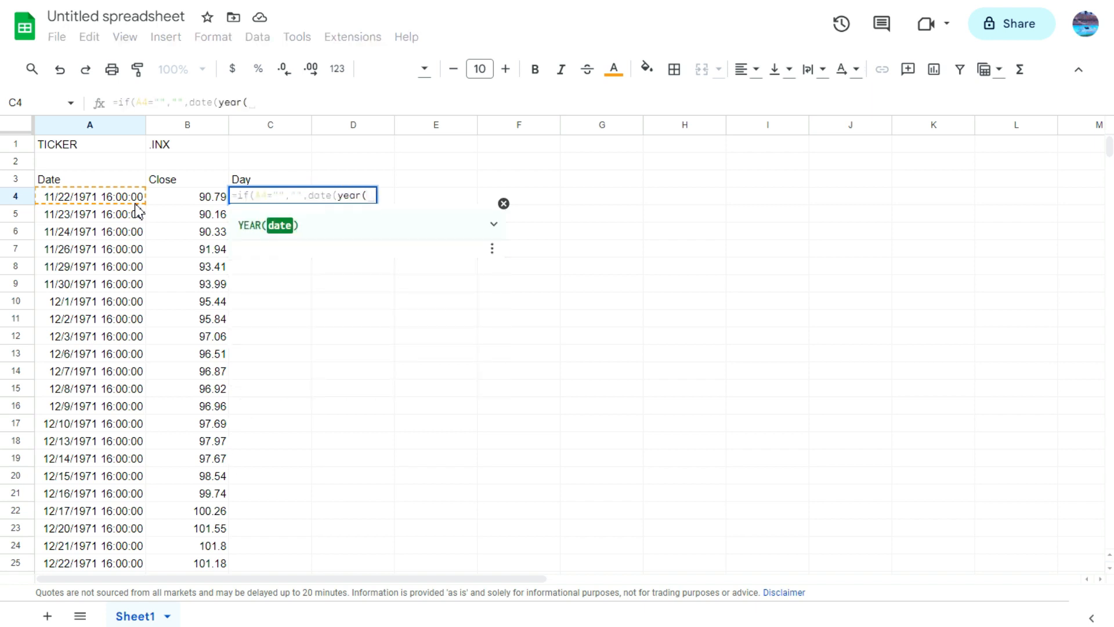
left_click(136, 200)
type("),month(A4),day(A4))")
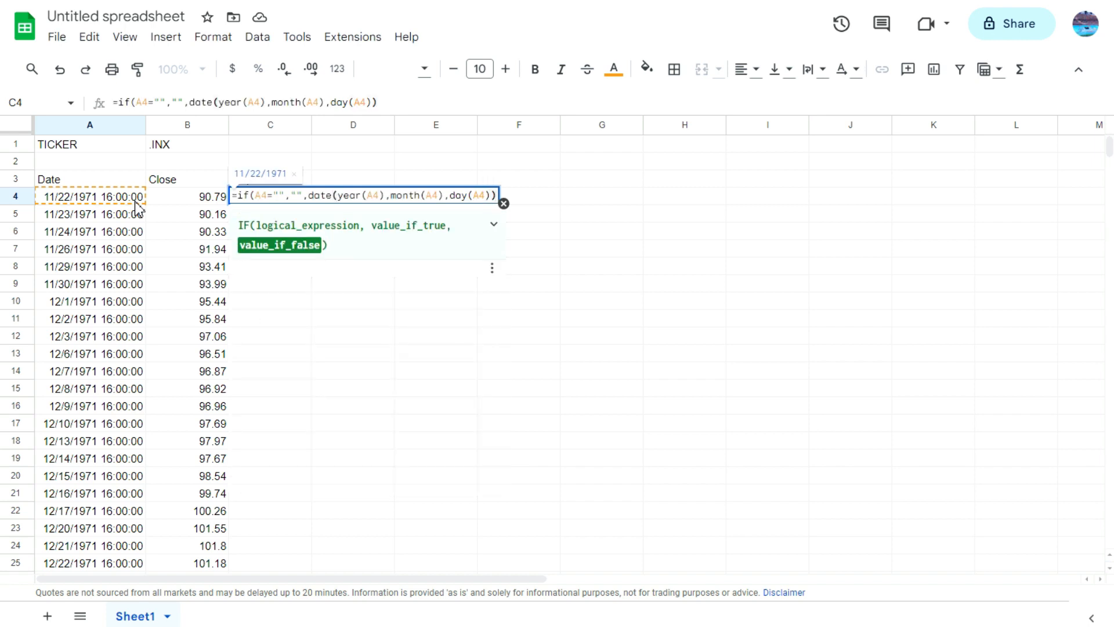
key("Return")
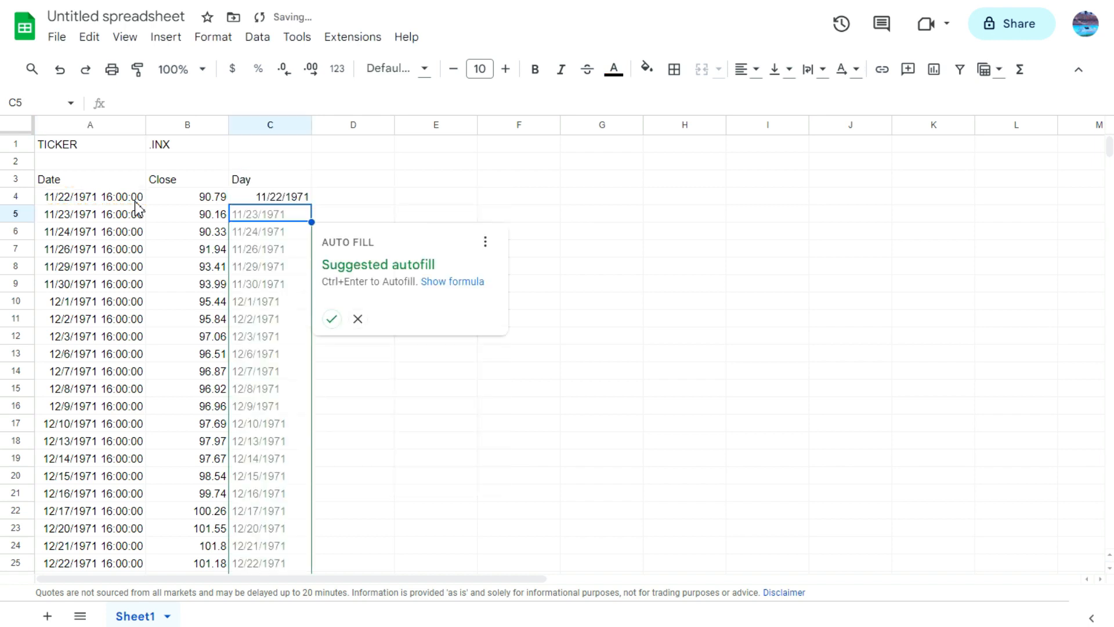
left_click(332, 319)
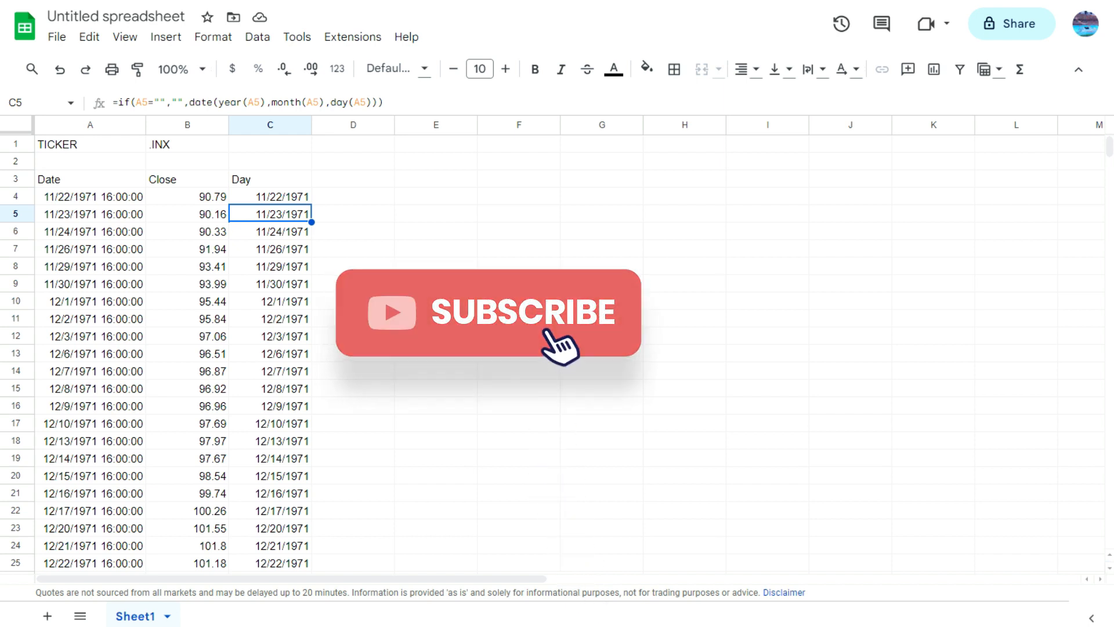
Step: Start a descending year list with 2023 in cell E3 and the formula =E3-1 in cell E4
left_click(465, 179)
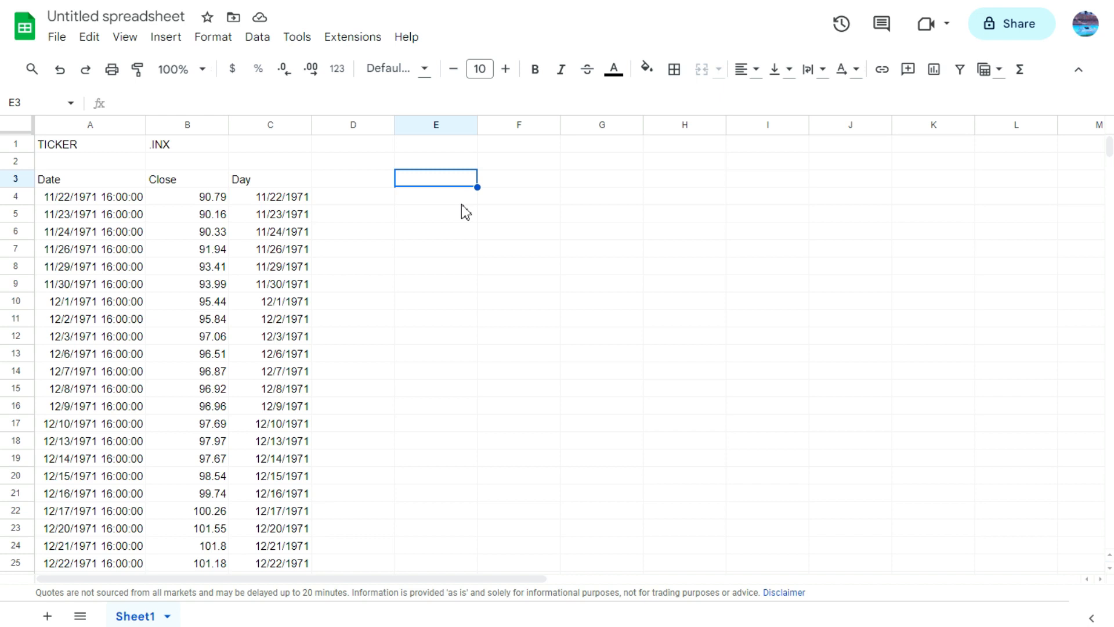
type("2023")
key("Return")
type("=")
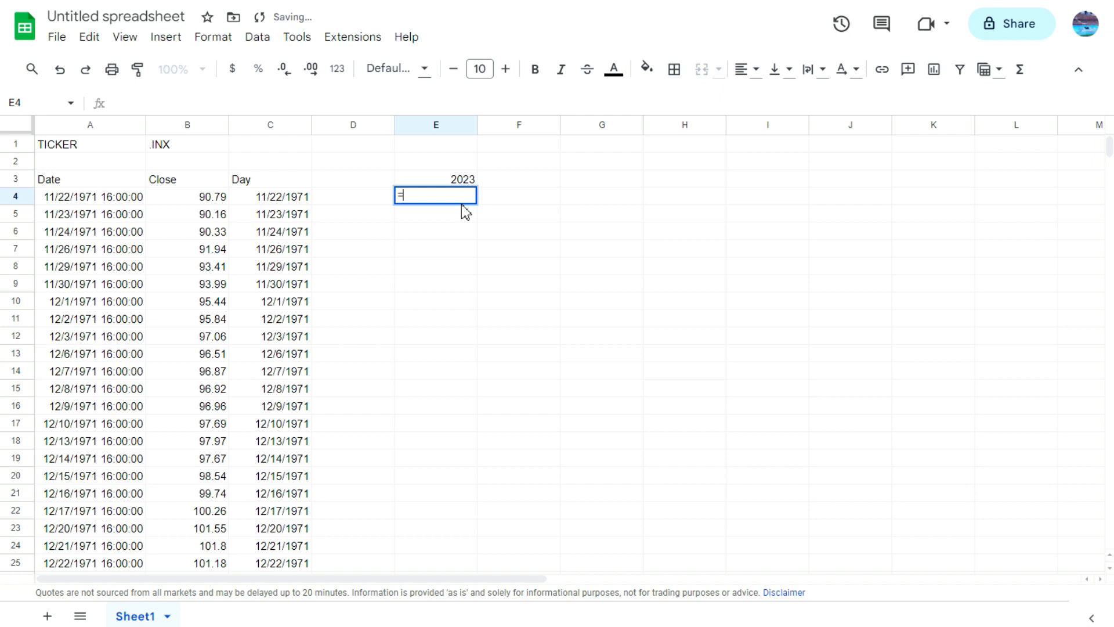
key("Up")
type("-")
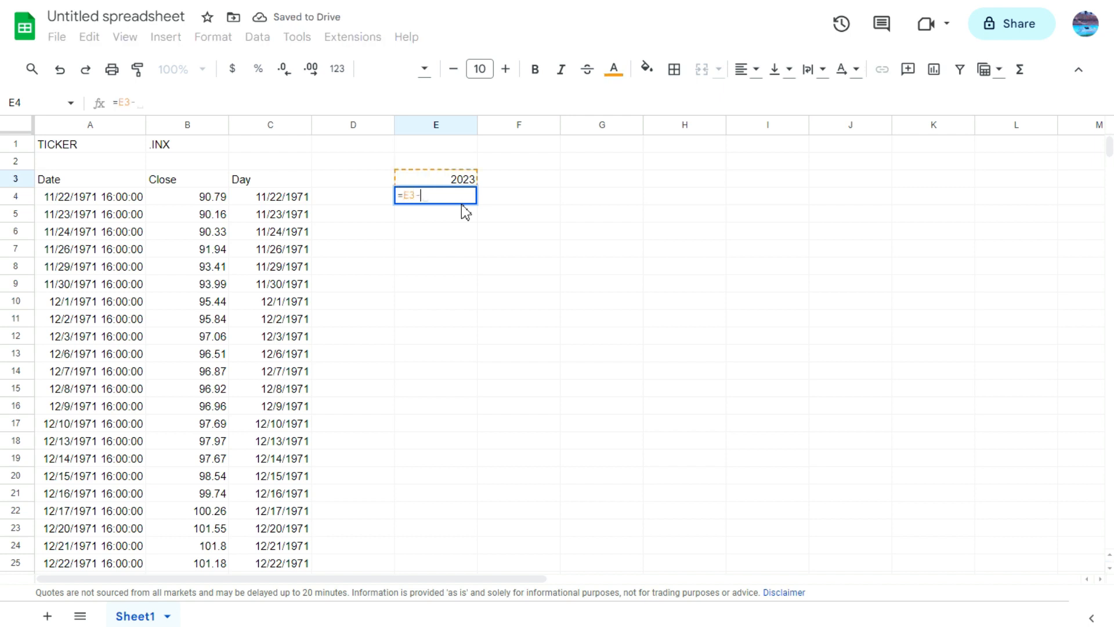
type("1")
key("Return")
Step: Fill the year formula from cell E4 down to cell E39
left_click(463, 200)
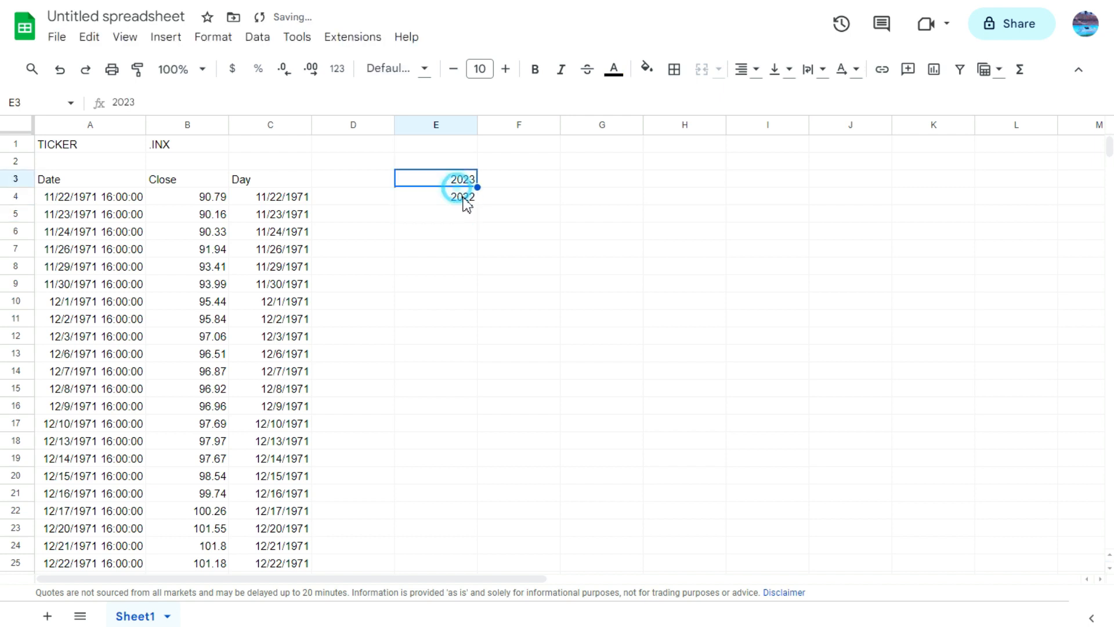
left_click_drag(481, 206, 497, 530)
left_click(462, 510)
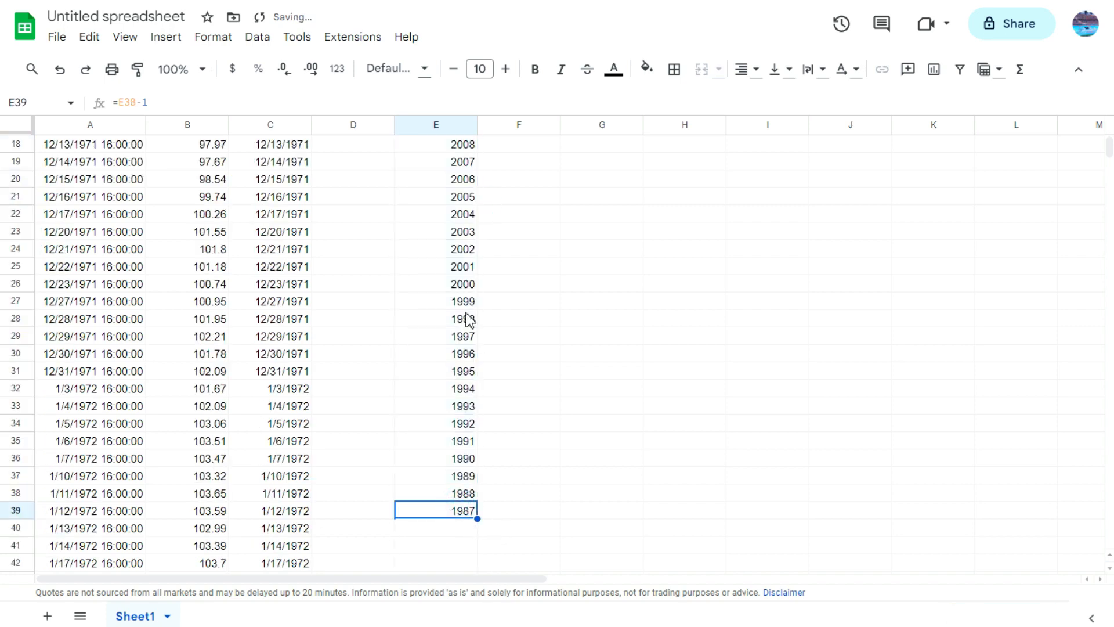
Step: Enter the month headers JAN, FEB, MAR, APR, MAY, JUN, JUL, AUG, SEP, OCT, NOV and DEC across F2 to Q2
scroll(481, 290, "up", 6)
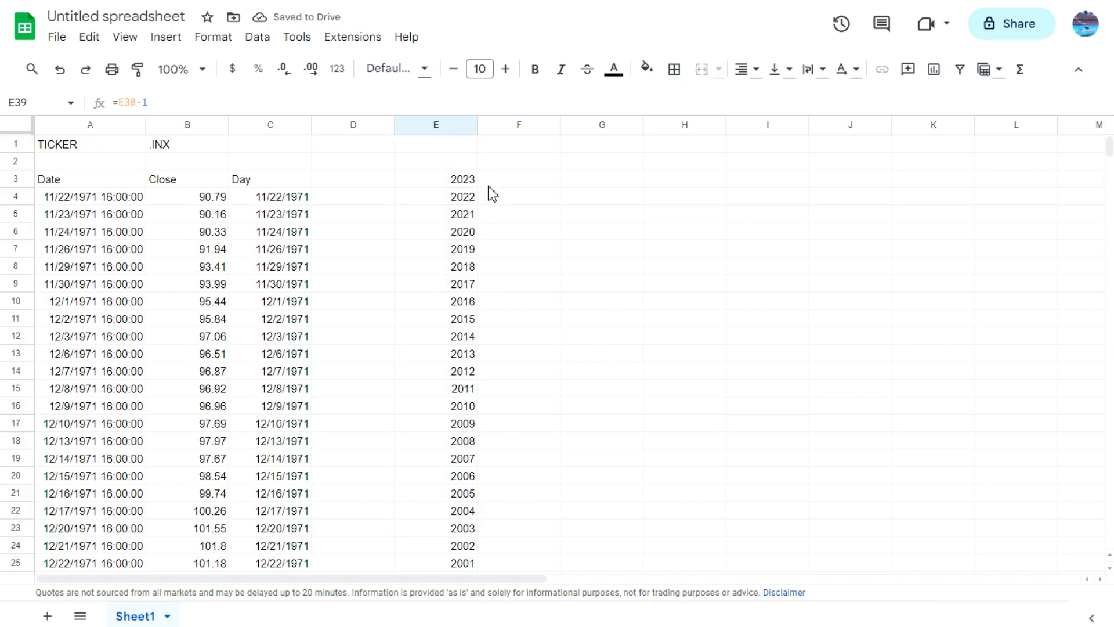
left_click(502, 161)
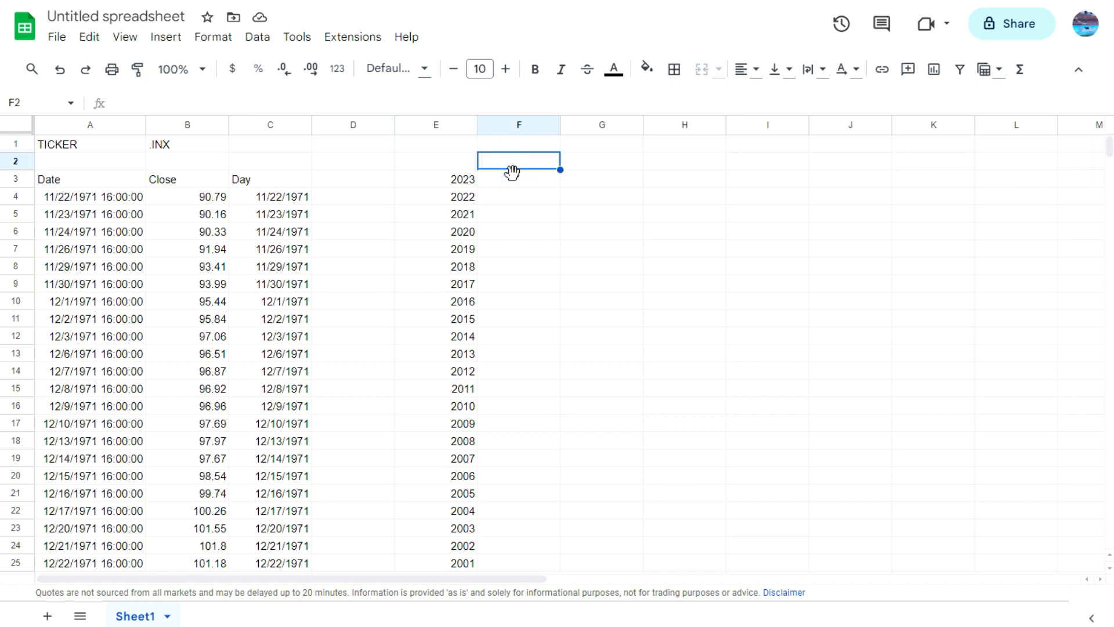
type("JAN")
key("Tab")
type("FEB")
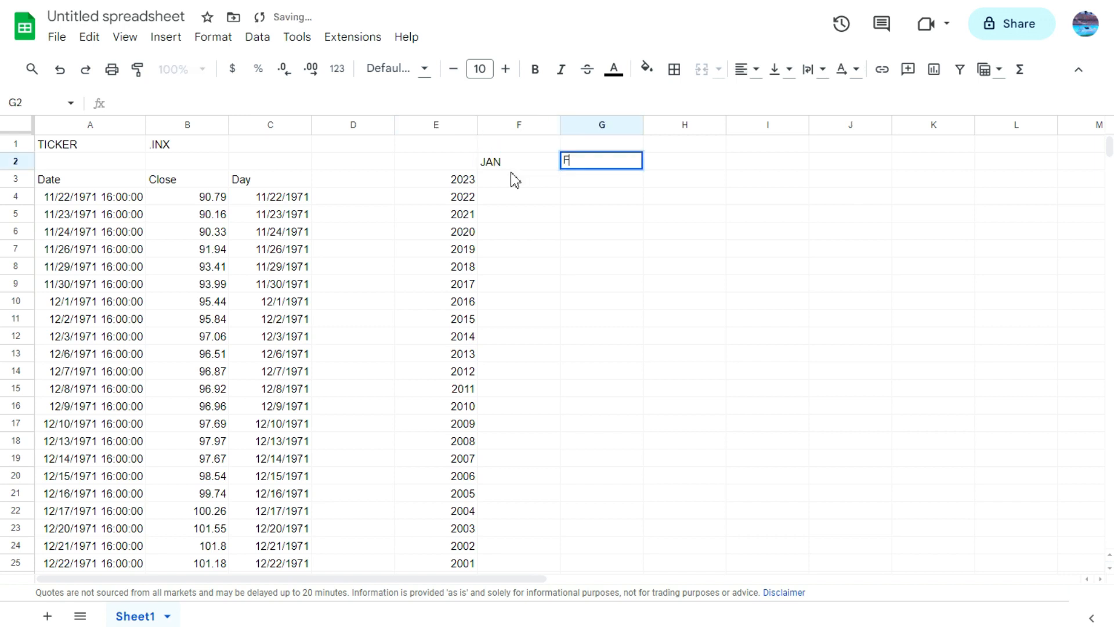
key("Tab")
type("MAR")
key("Tab")
type("APR")
key("Tab")
type("MAY")
key("Tab")
type("JUN")
key("Tab")
type("JUL")
key("Tab")
type("AUG")
key("Tab")
type("SEP")
key("Tab")
type("OCT")
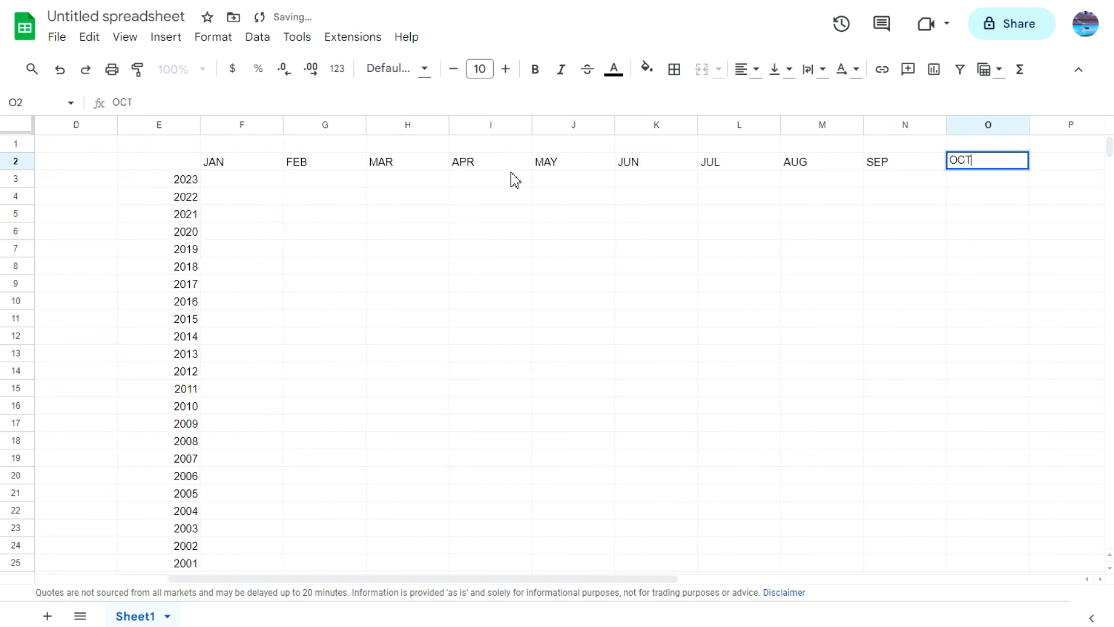
key("Tab")
type("NOV")
key("Tab")
type("DEC")
key("Return")
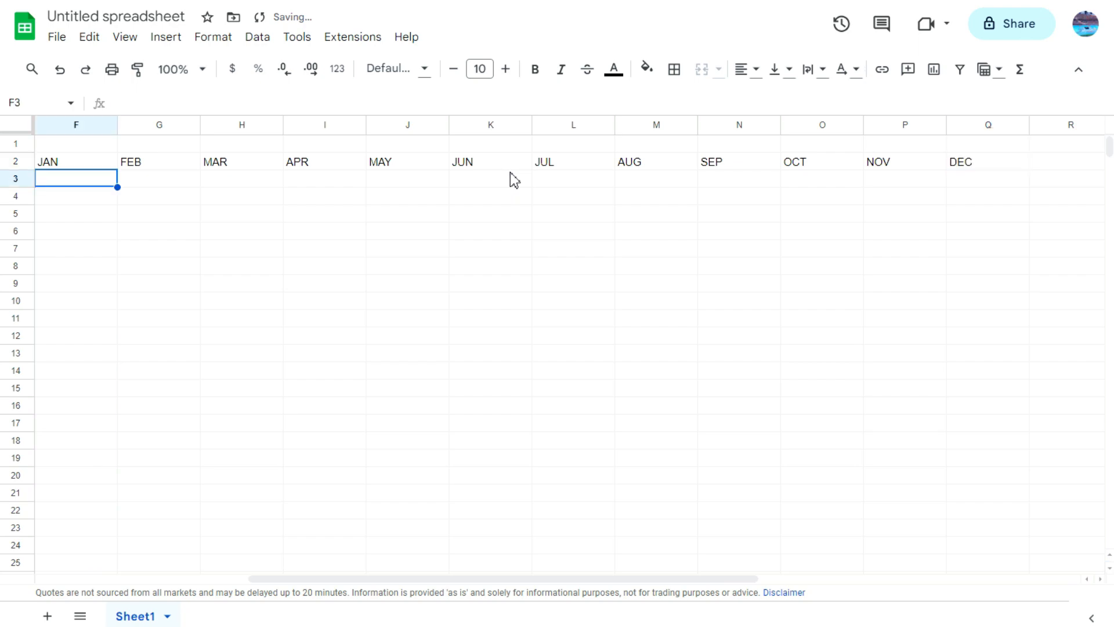
Step: Begin the JAN 2023 formula in cell F3 with =INDEX(B:B,MATCH(, using the whole Close column as the reference
left_click_drag(756, 578, 582, 573)
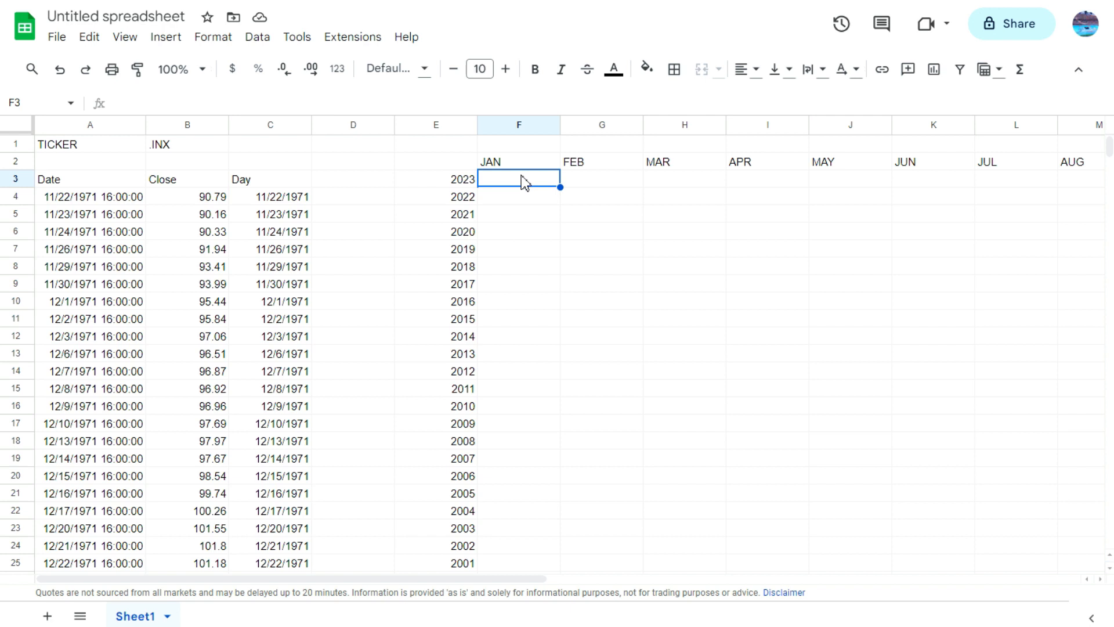
type("=")
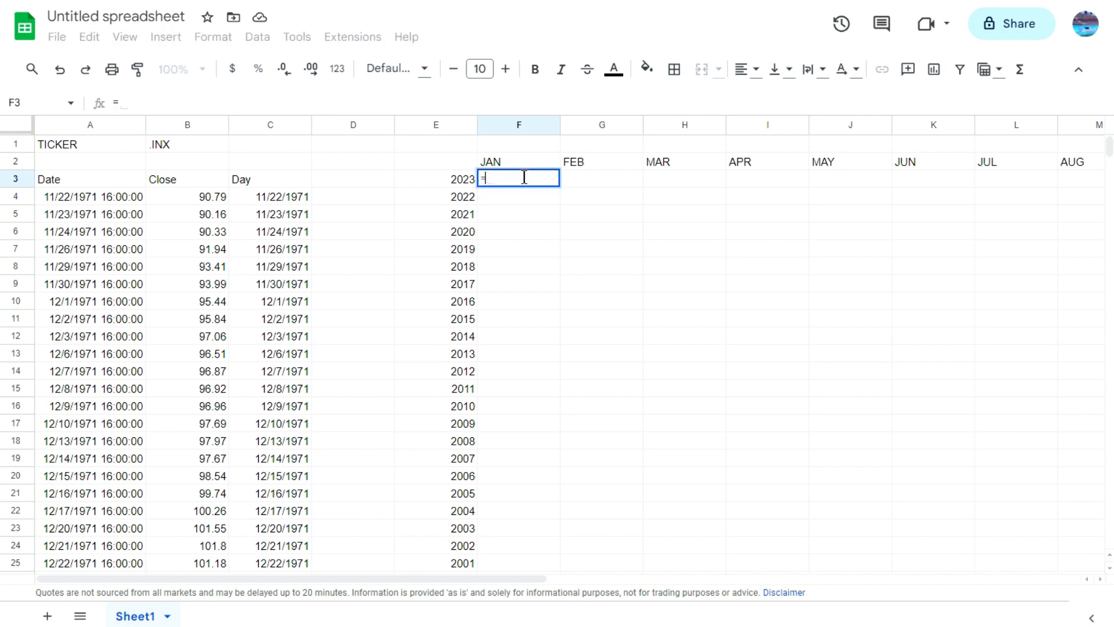
type("INDEX(")
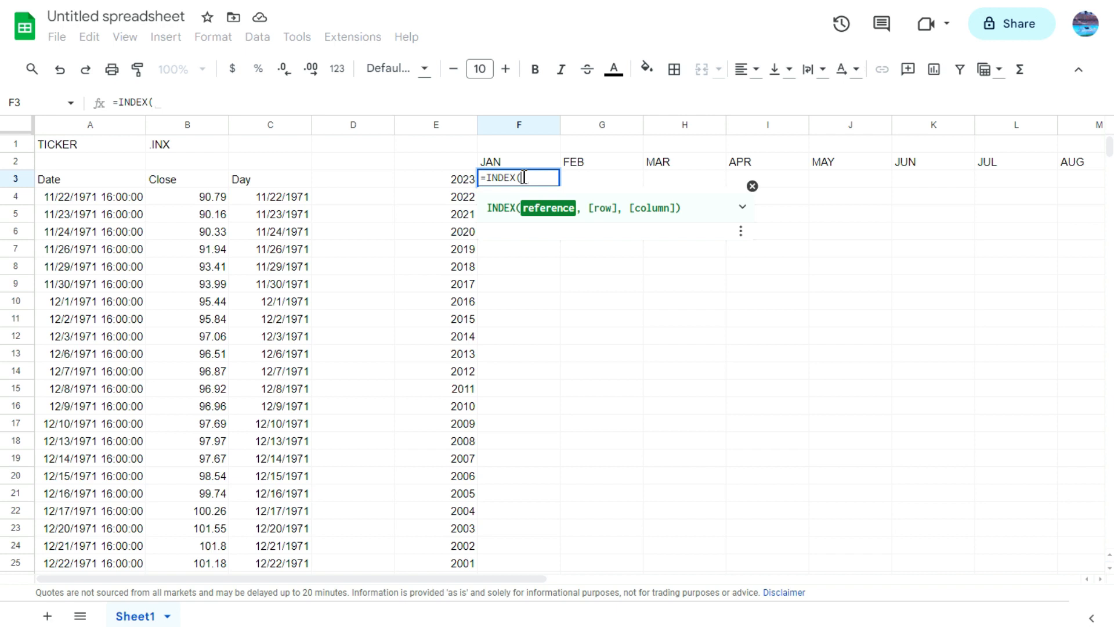
left_click(179, 125)
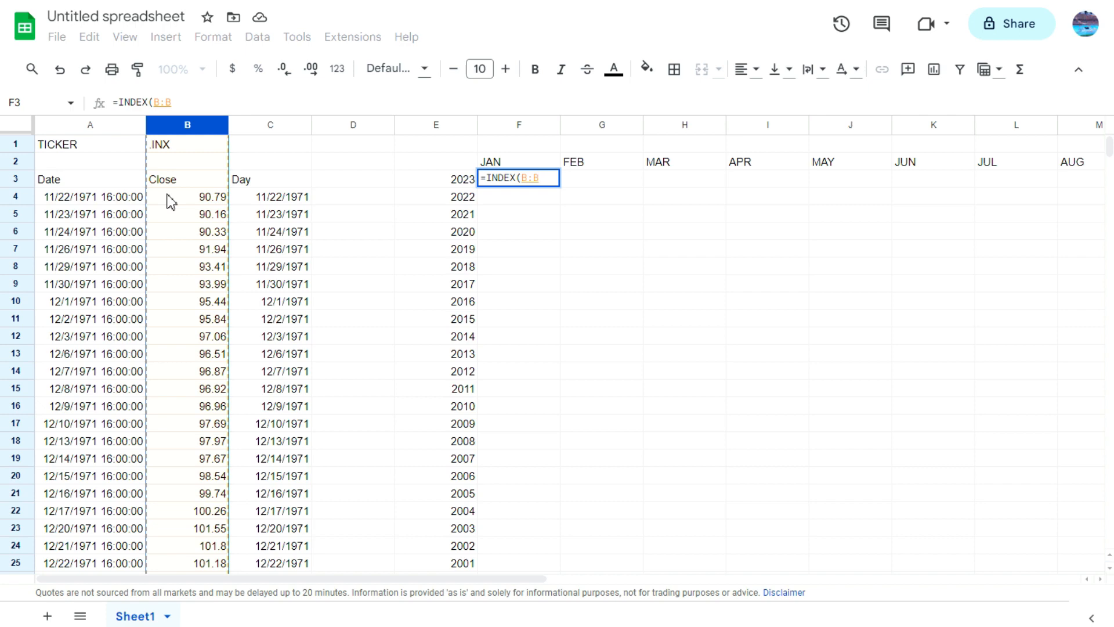
type(",")
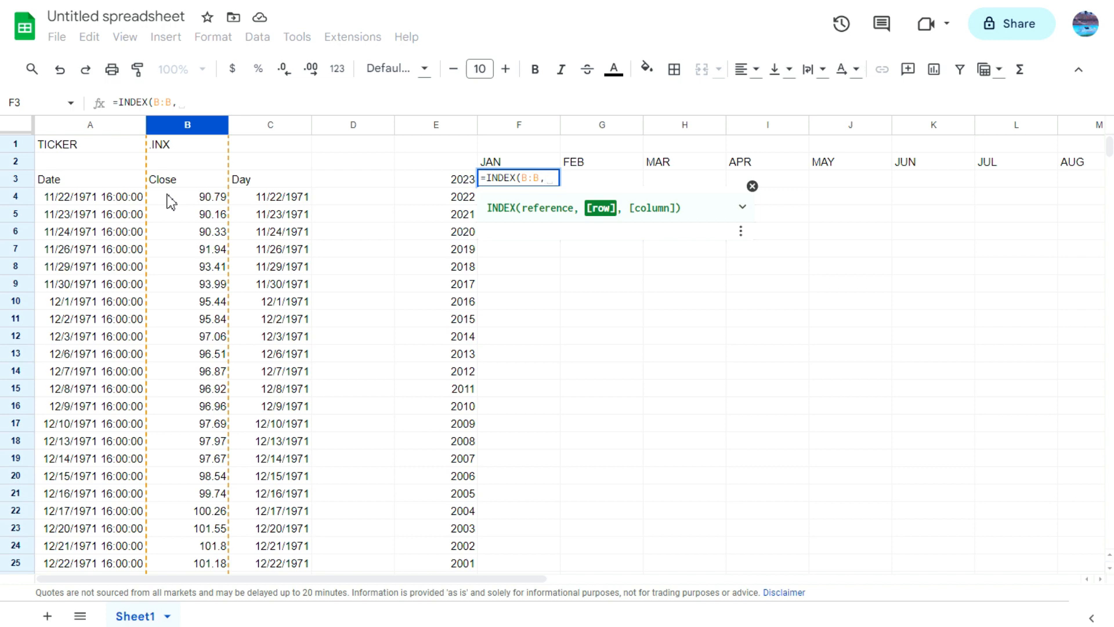
type("MATCH(")
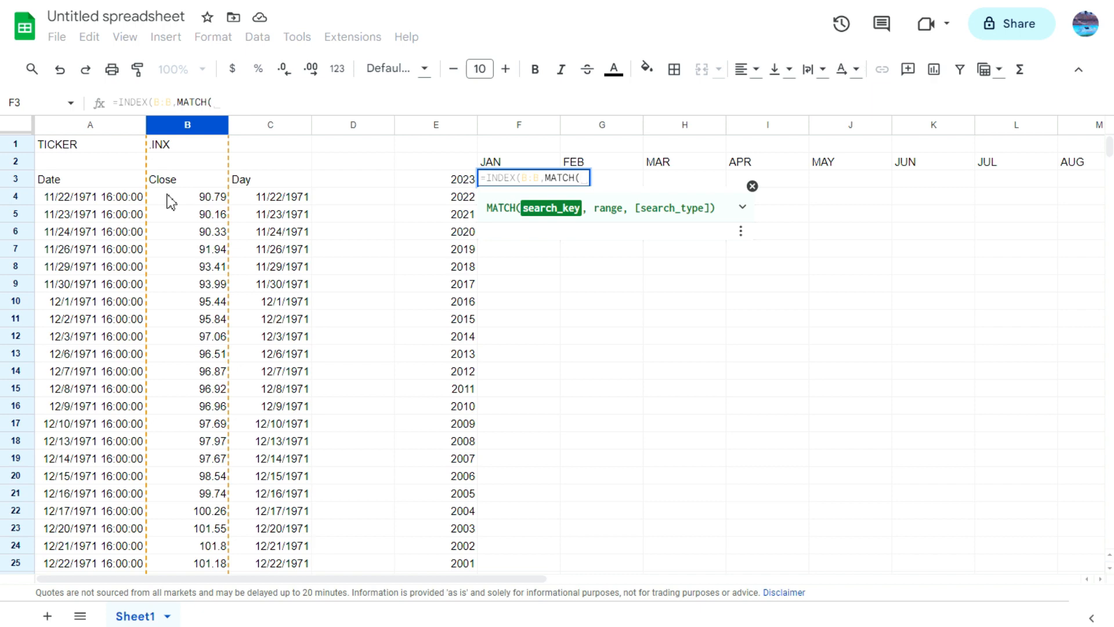
Step: Add EOMONTH(DATEVALUE("JAN 1, 2023" as the start of the MATCH search key in the F3 formula
type("EO")
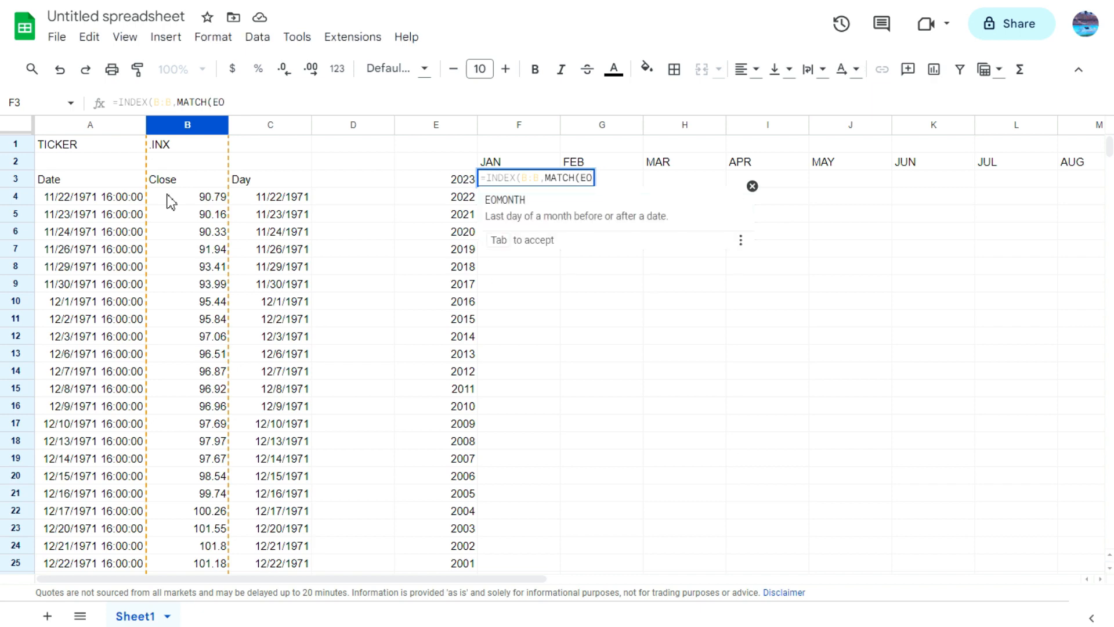
key("Tab")
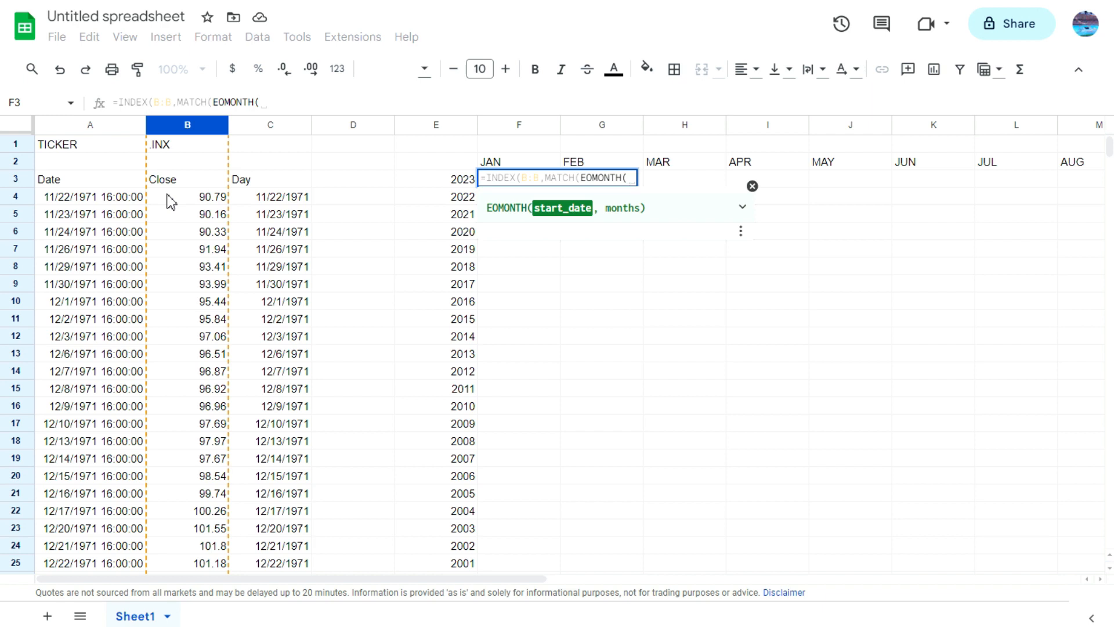
type("DATEV")
key("Tab")
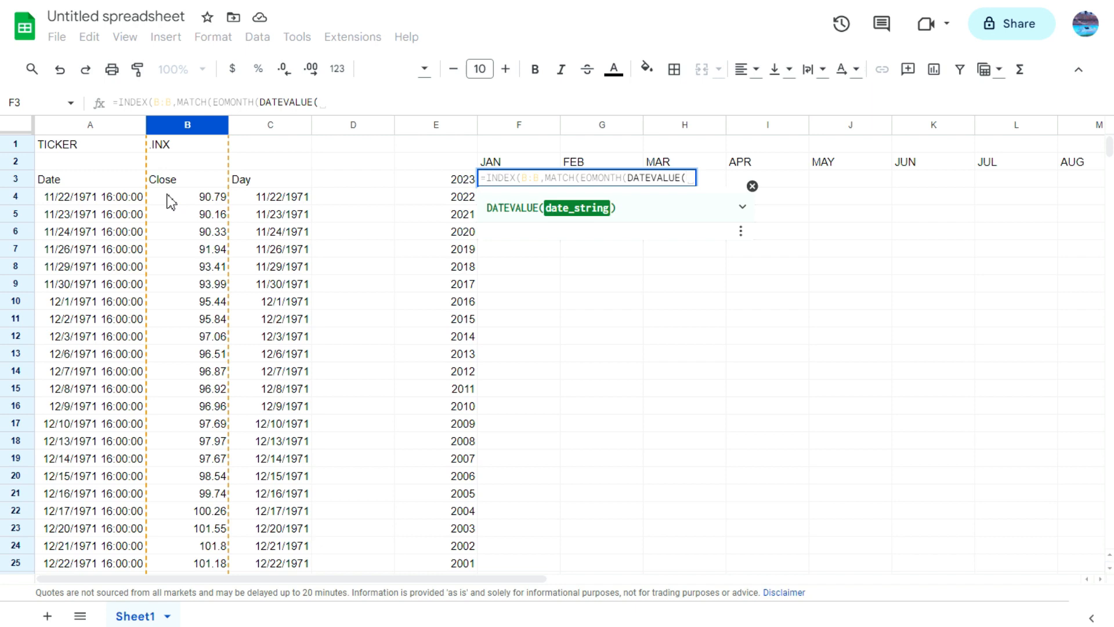
type("\"JAN 1, 2023")
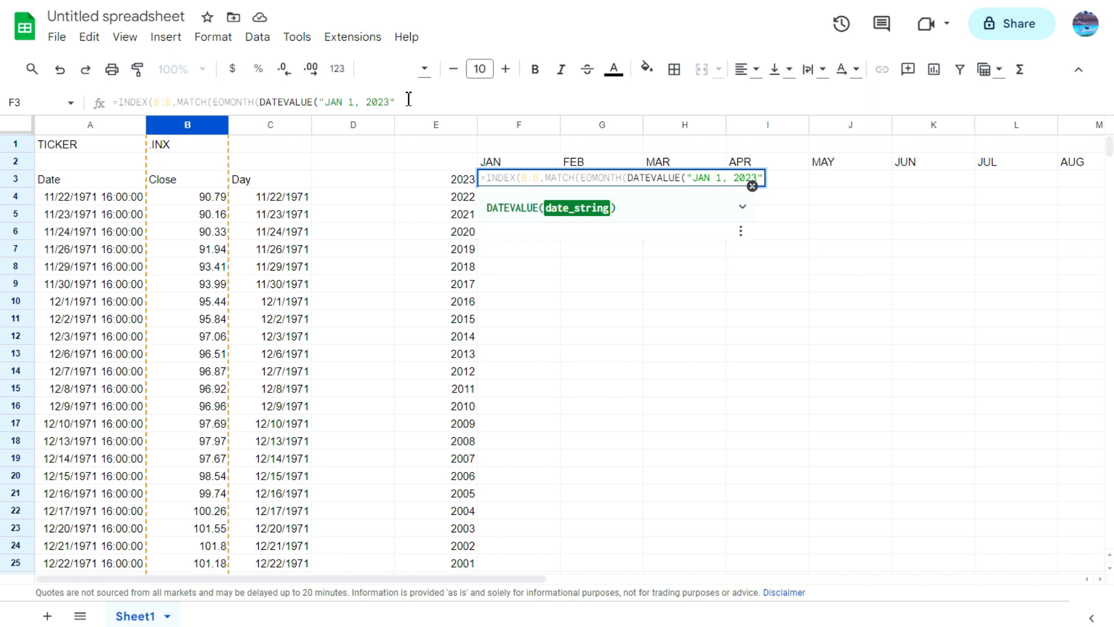
Step: Replace the hard-coded JAN in the DATEVALUE text with the row-locked header reference F$2, joined by & to the quoted remainder
left_click(719, 178)
left_click(716, 178)
key("BackSpace")
key("BackSpace")
key("BackSpace")
key("BackSpace")
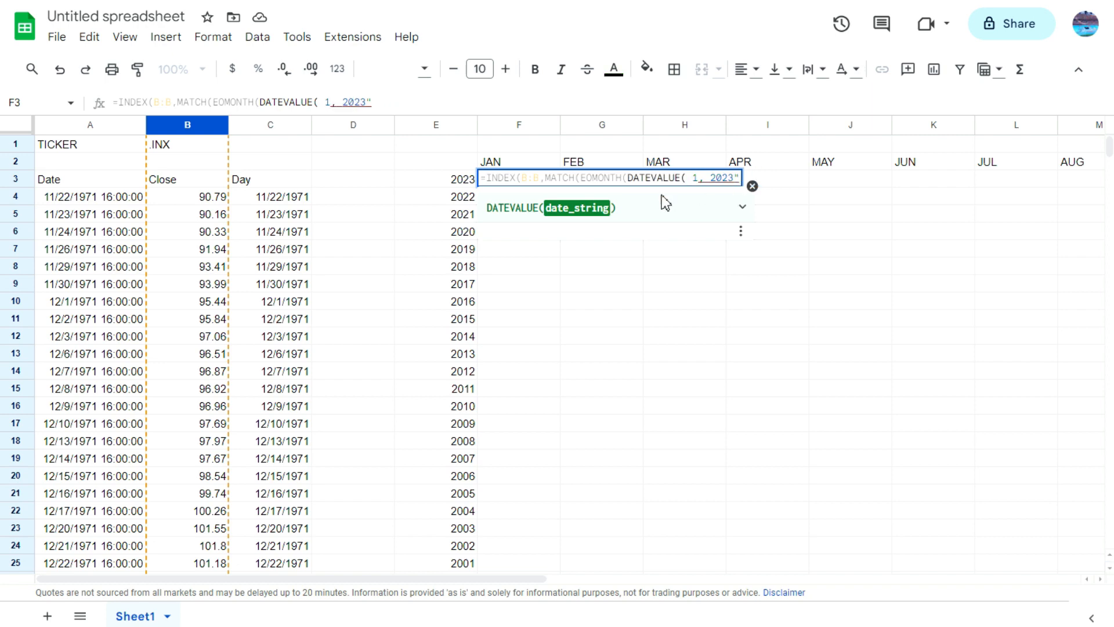
left_click(522, 162)
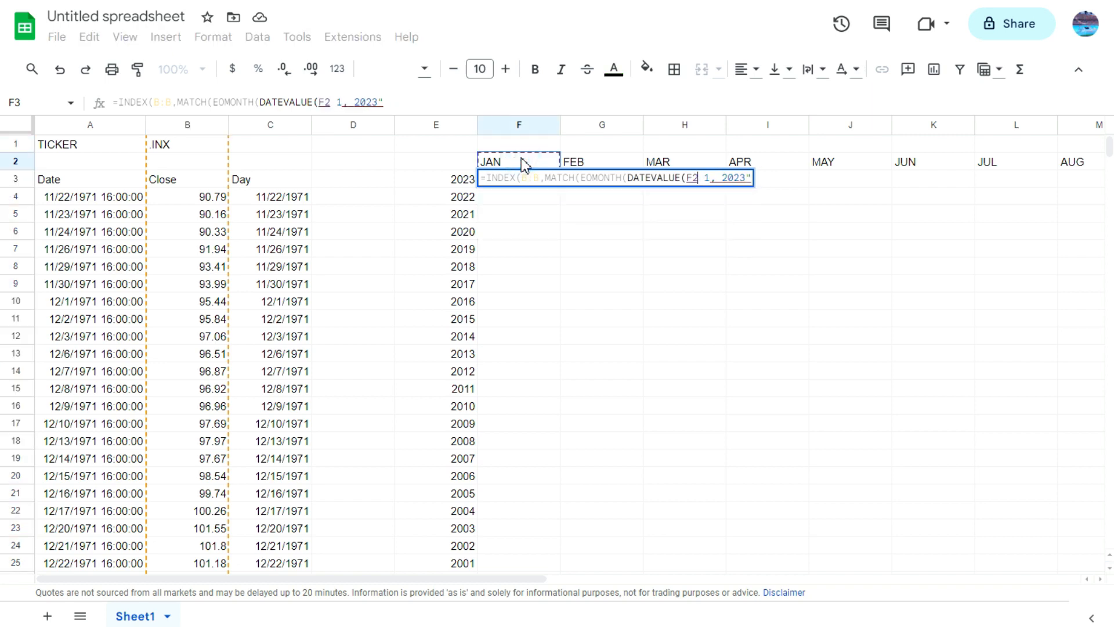
left_click(329, 102)
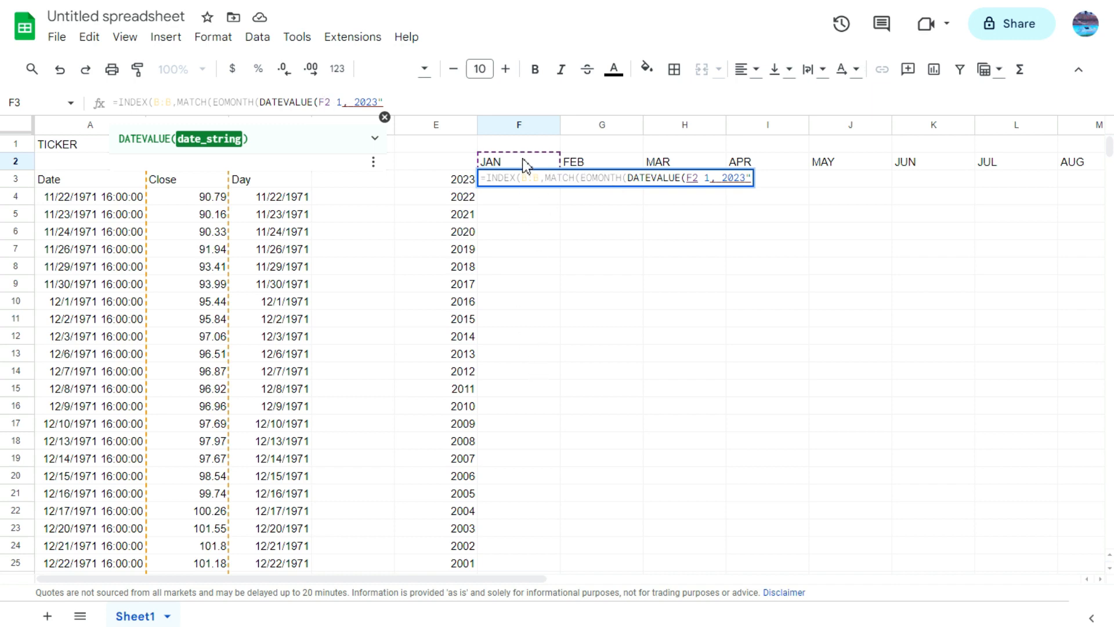
type("$")
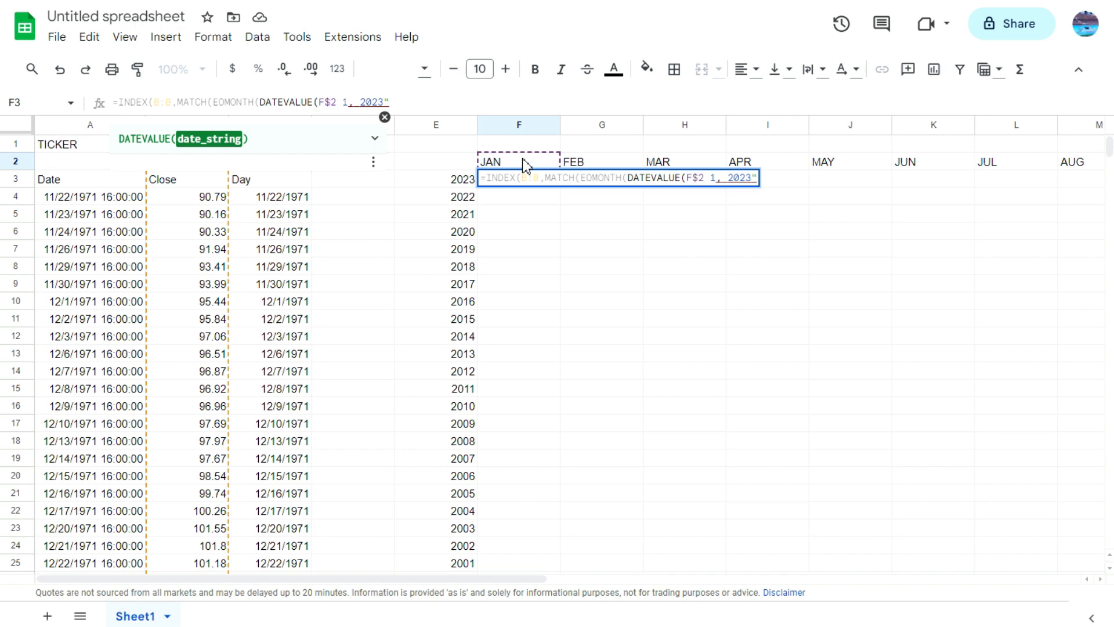
left_click(339, 100)
type("&\"")
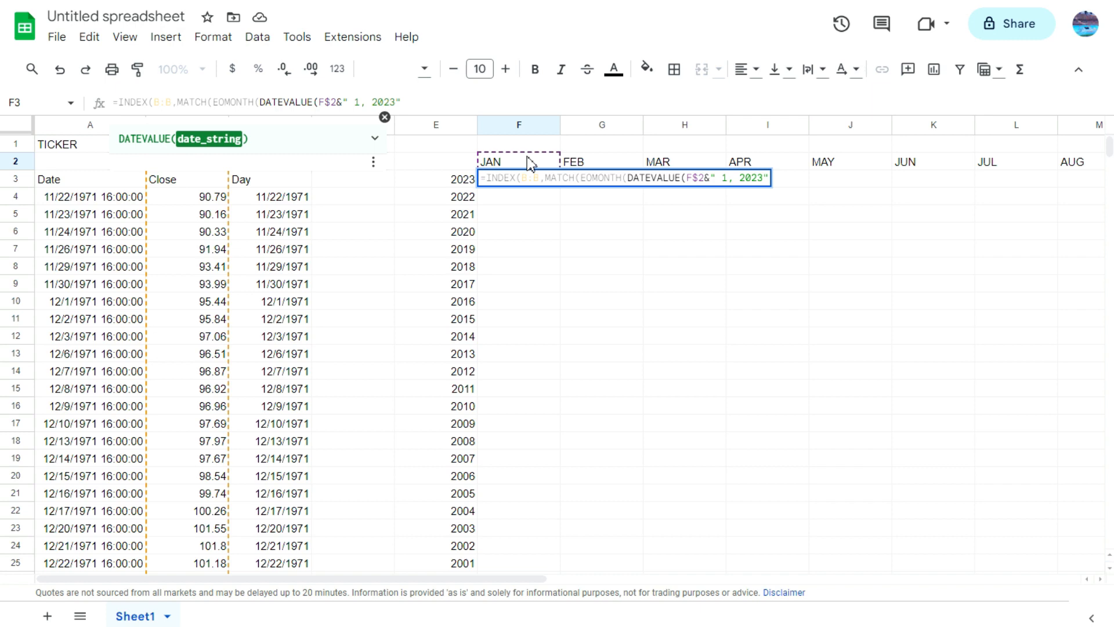
Step: Replace the hard-coded 2023 with the column-locked year reference $E3, making the date string F$2&" 1, "&$E3
left_click(367, 102)
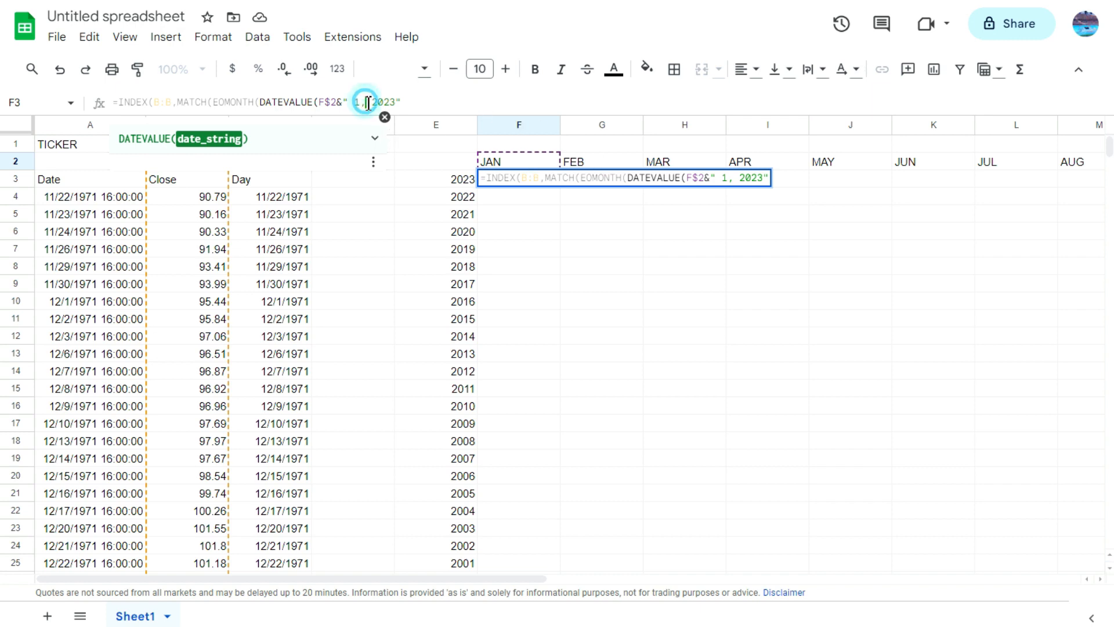
left_click(377, 102)
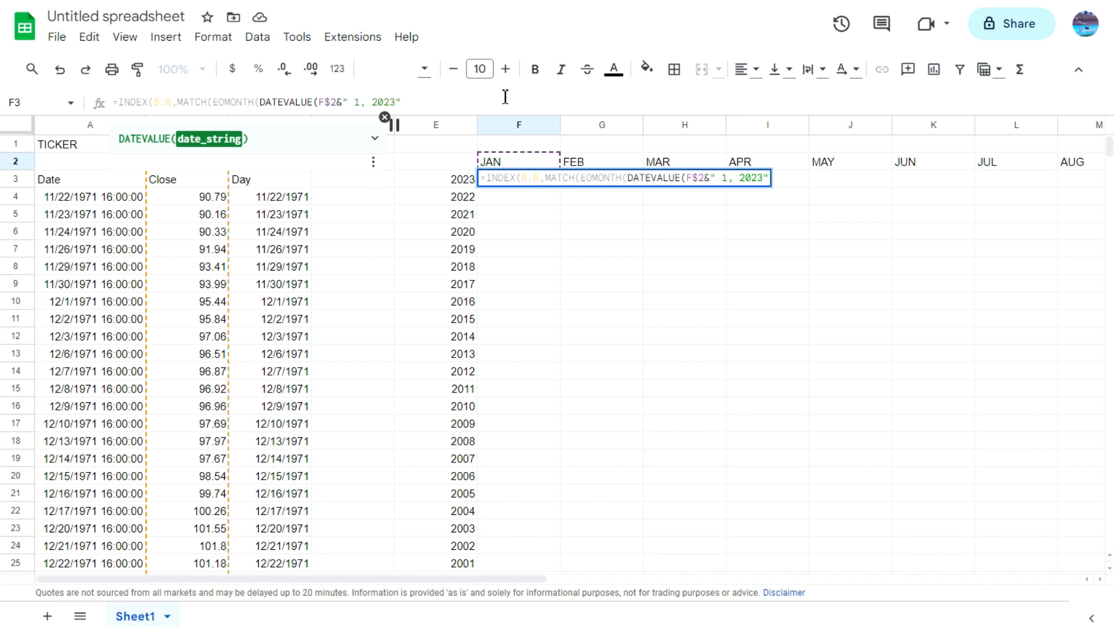
type("\"&")
left_click(454, 183)
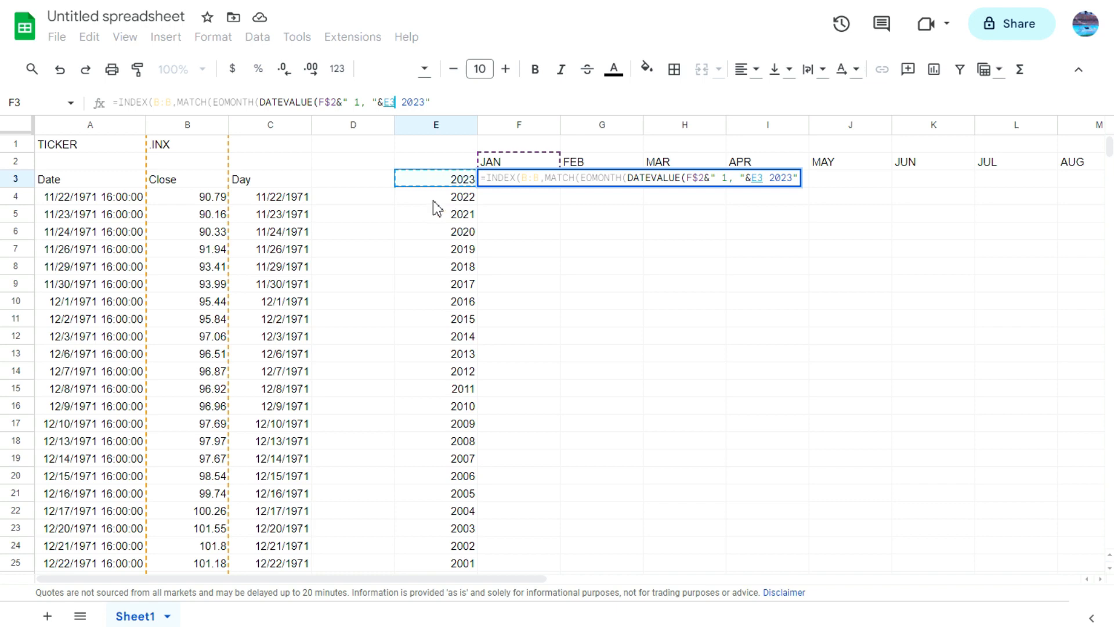
left_click(387, 108)
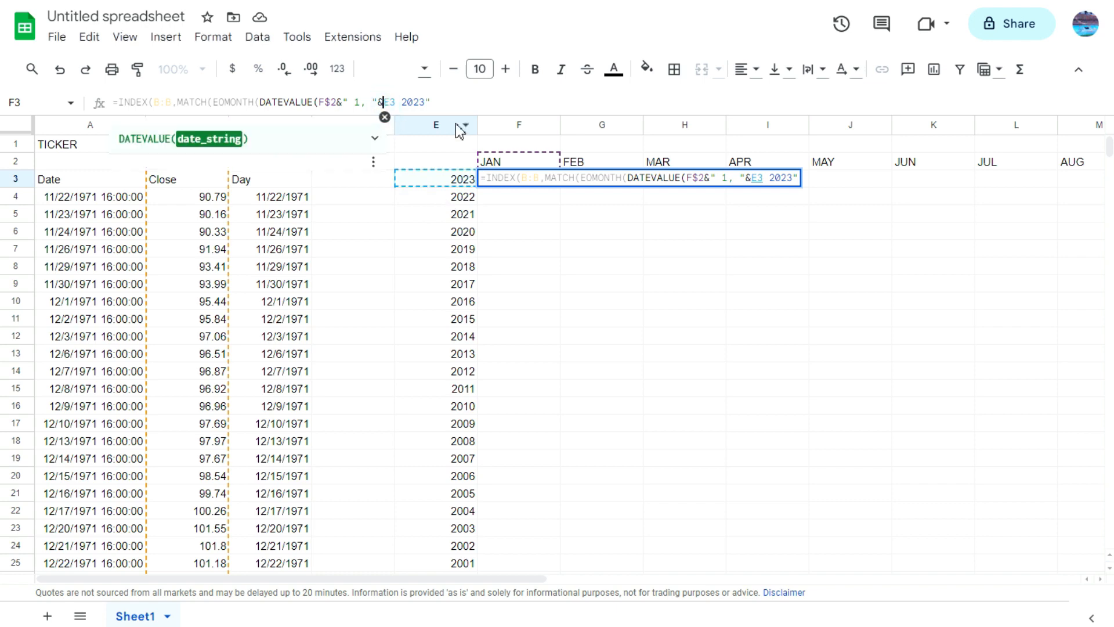
type("$")
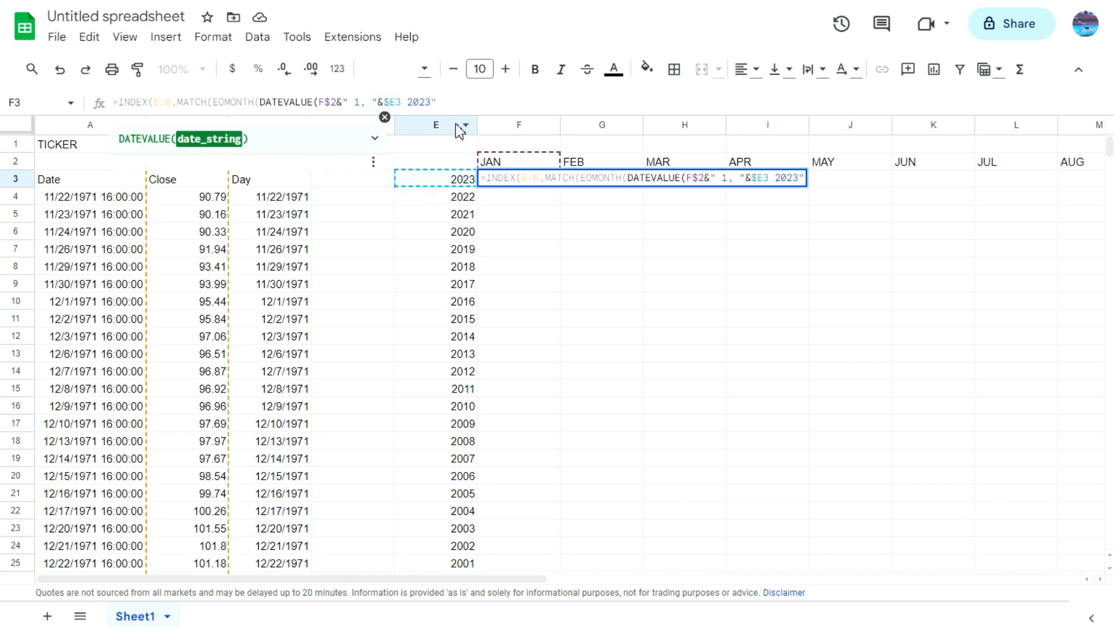
left_click(403, 103)
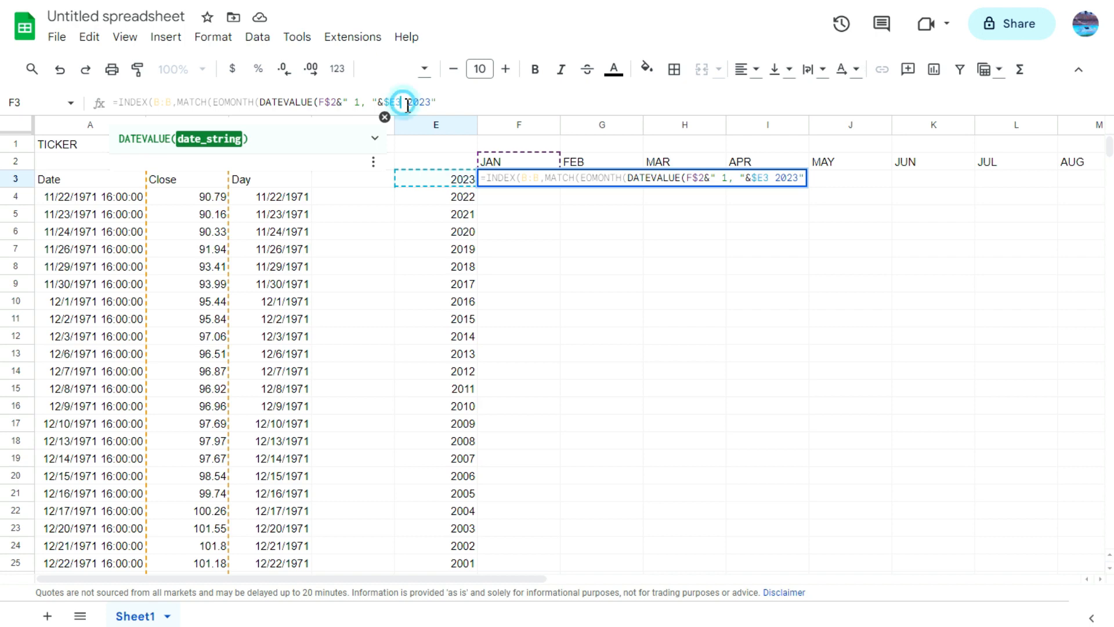
key("Delete")
key("Delete")
key("Delete")
key("Delete")
key("Delete")
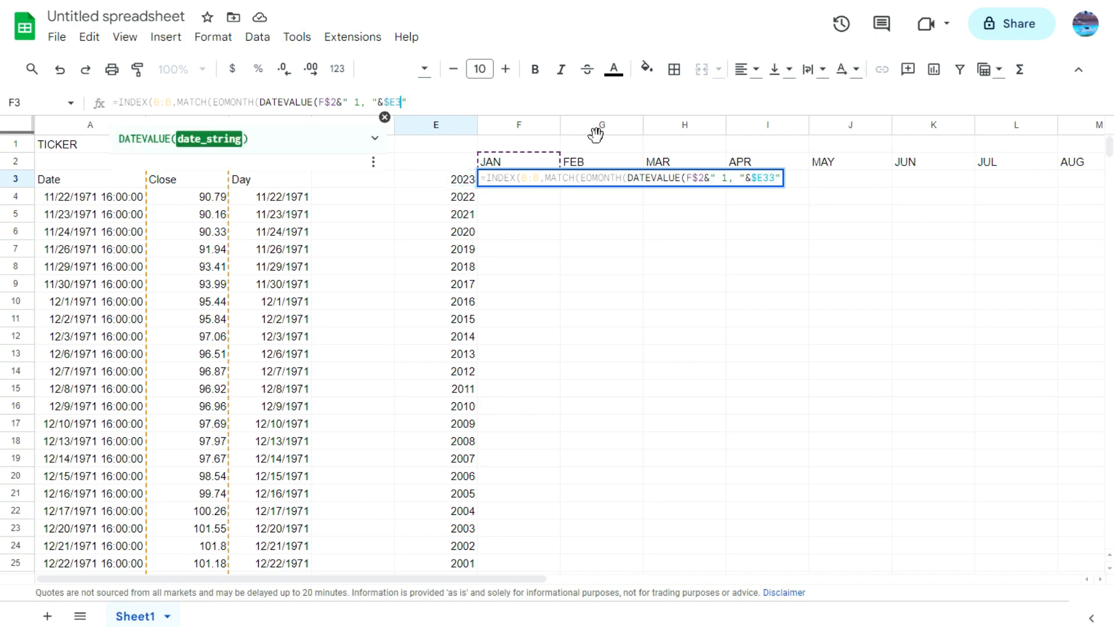
key("Delete")
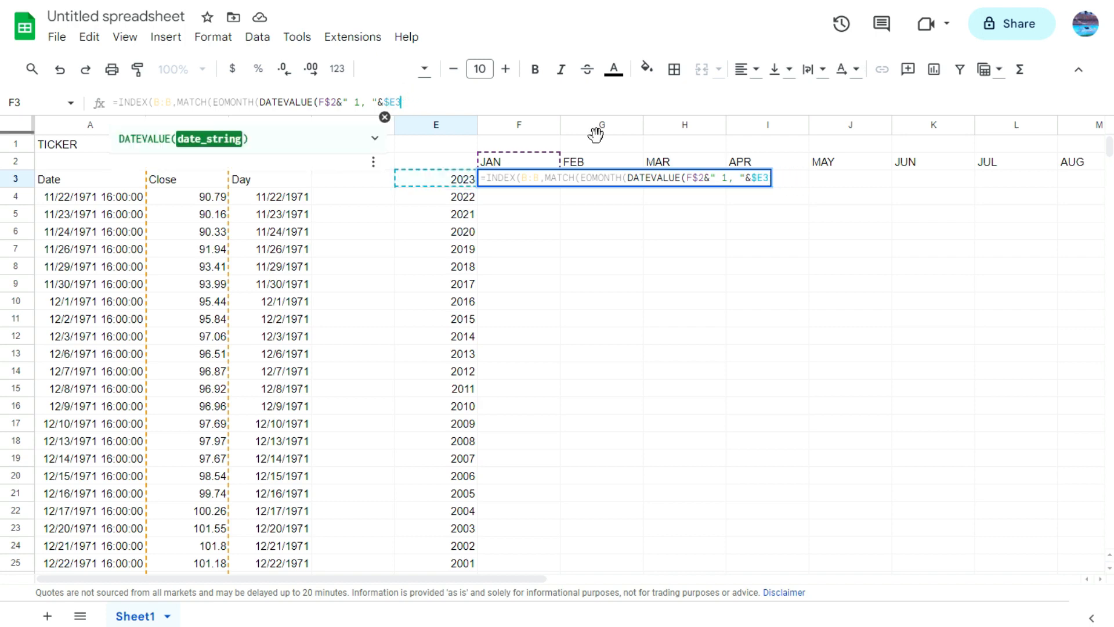
Step: Close DATEVALUE and complete EOMONTH with a months offset of 0 in the F3 formula
type(")")
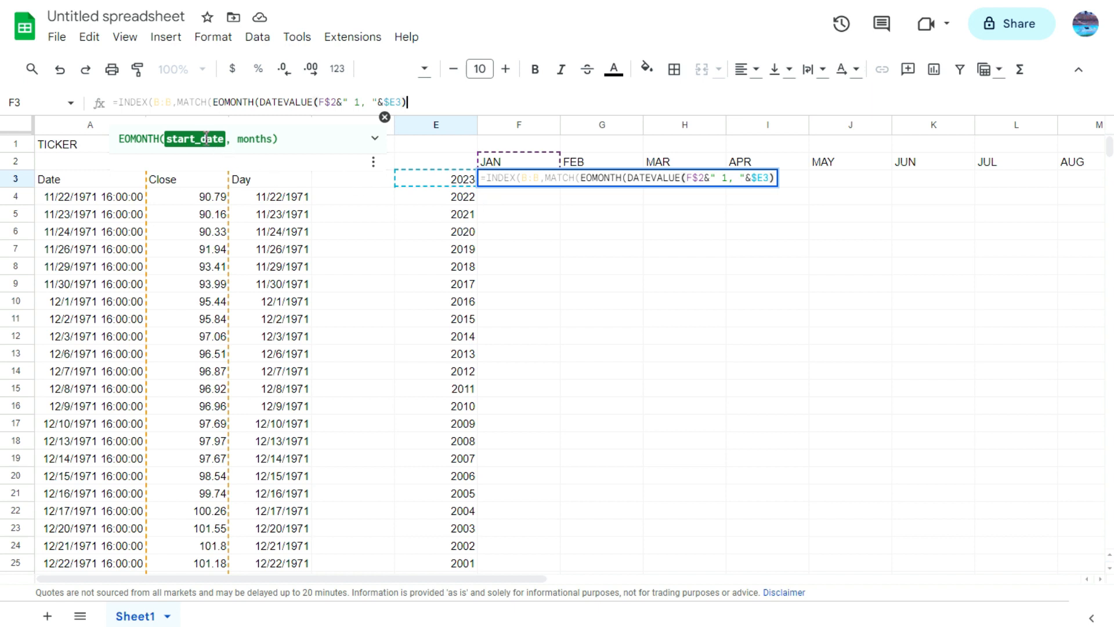
type(",0")
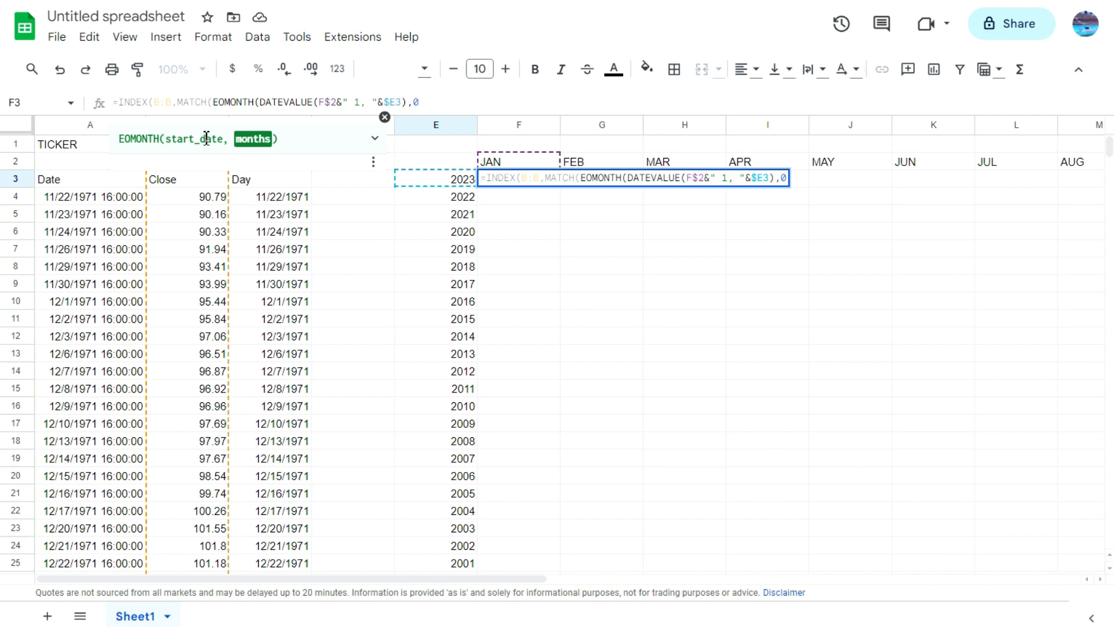
type(")")
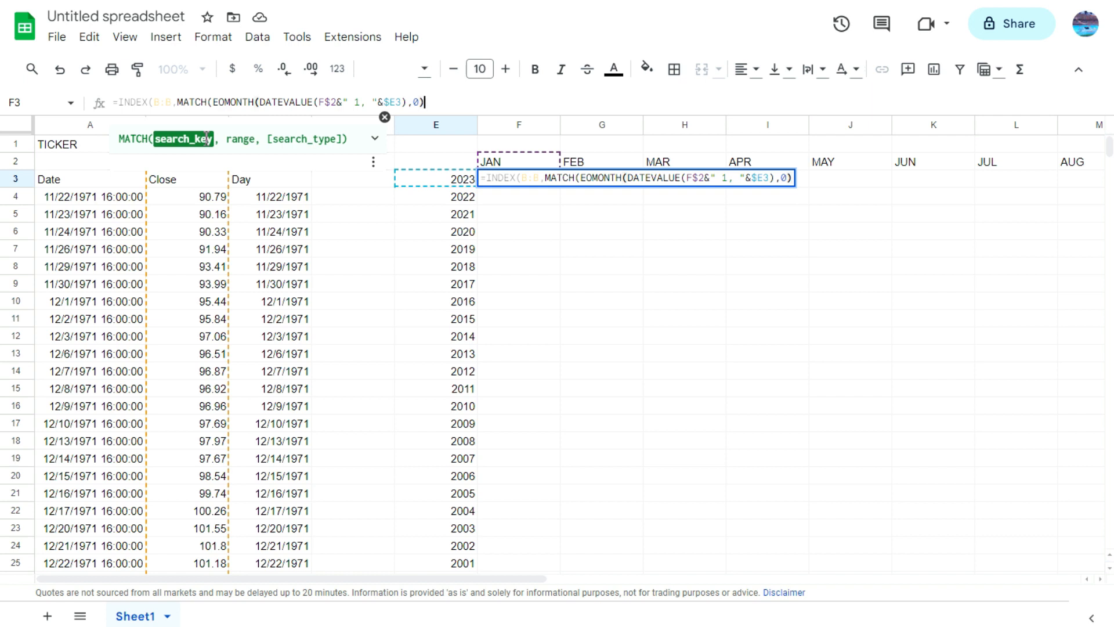
type(",")
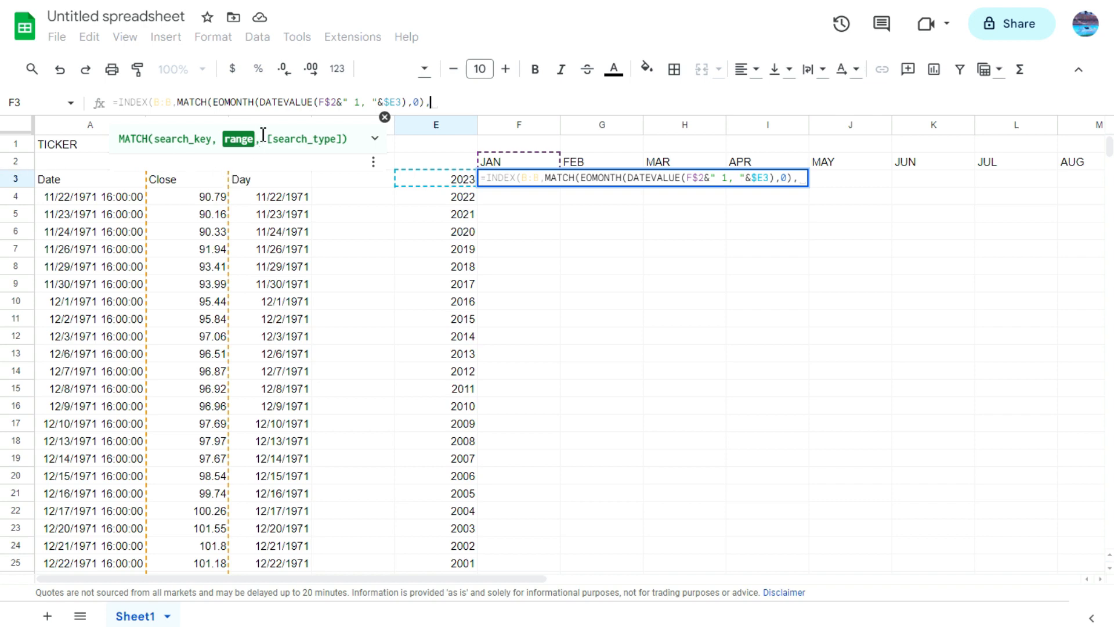
Step: Complete MATCH with the whole Day column C:C as the range and search type 1, consulting the function's argument help
left_click(385, 118)
left_click(267, 125)
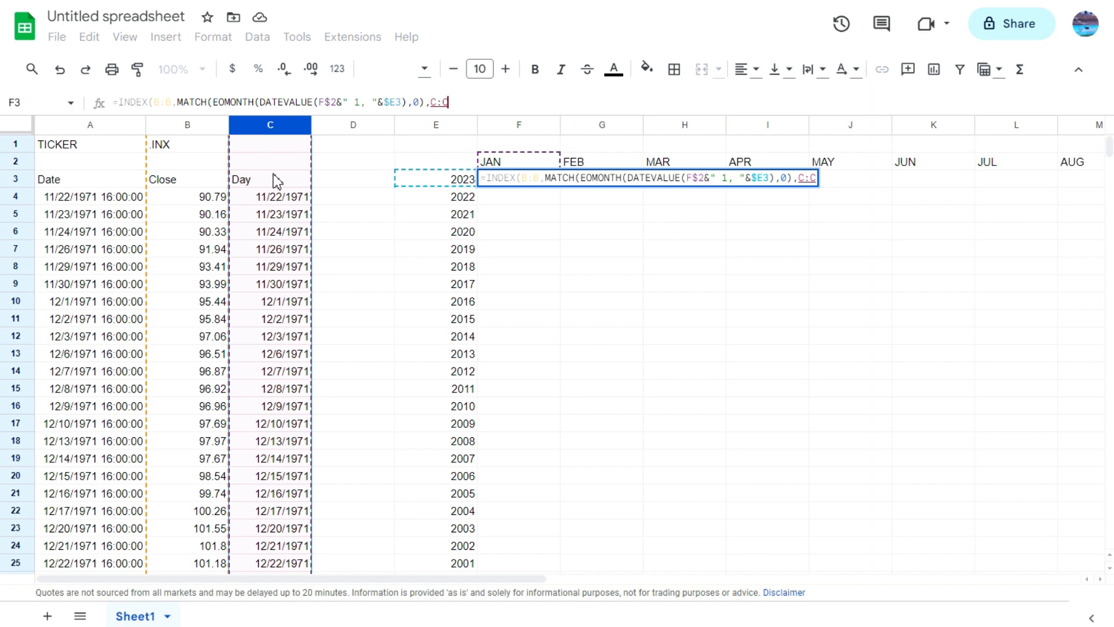
type(",")
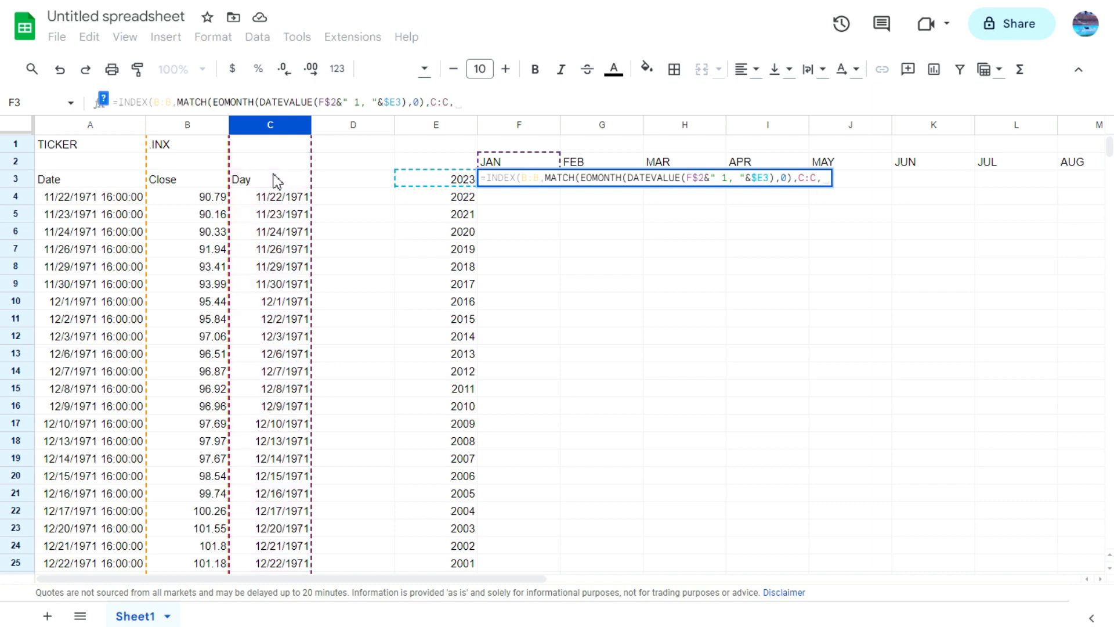
key("BackSpace")
type("1")
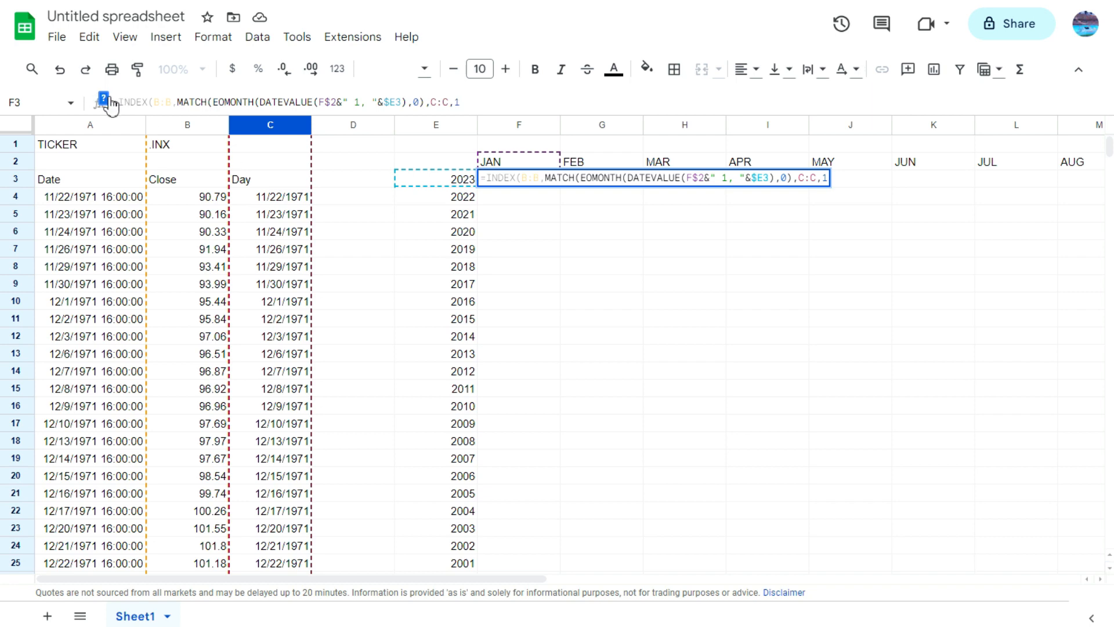
left_click(105, 100)
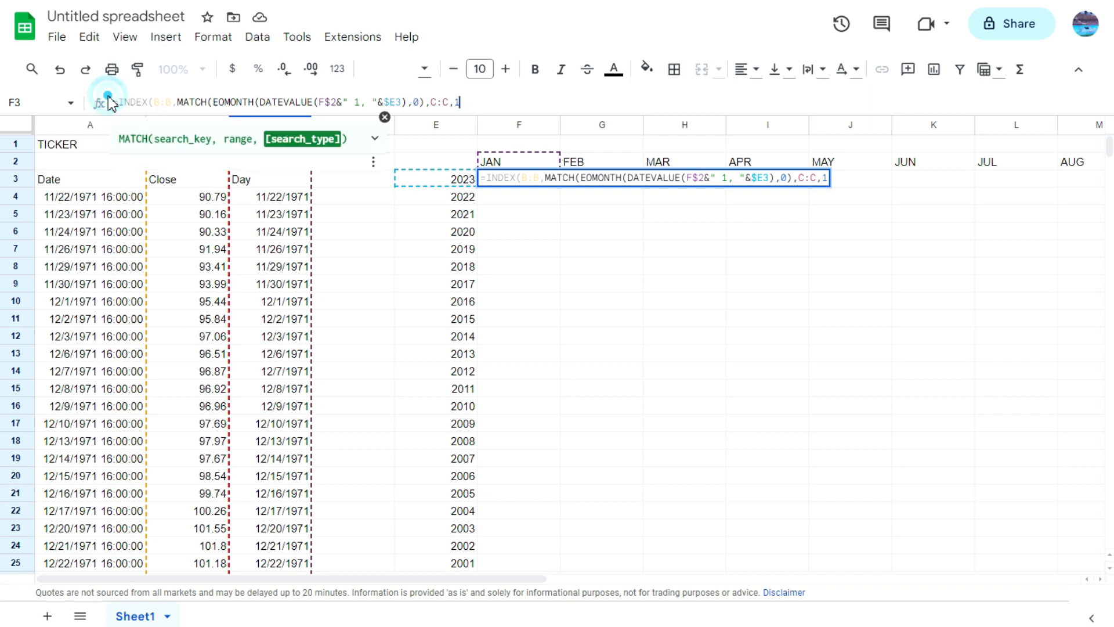
left_click(374, 142)
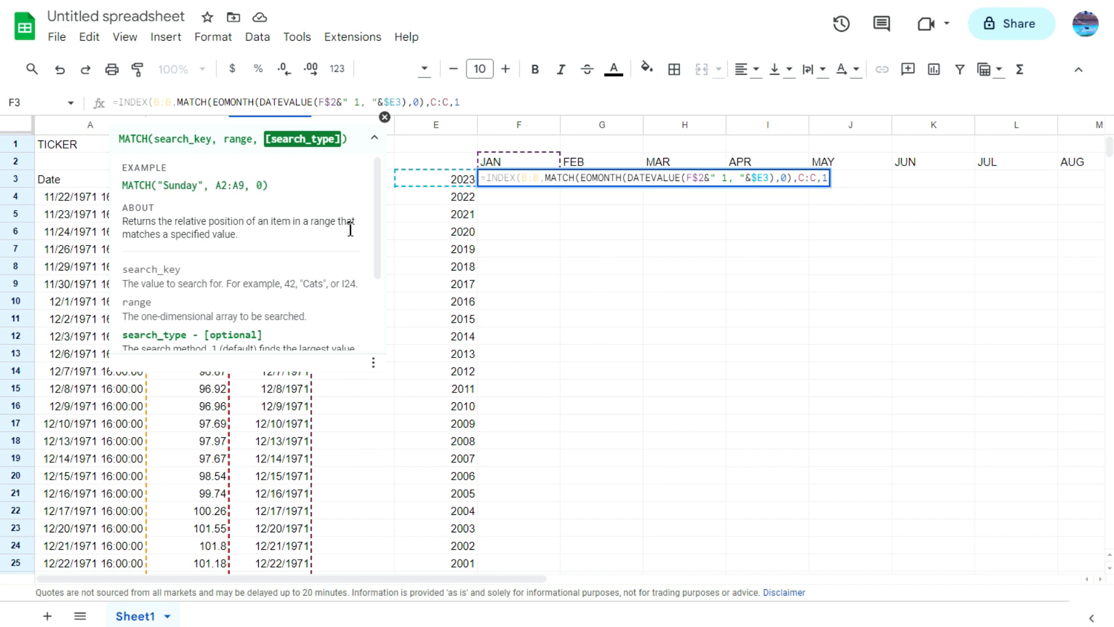
left_click(487, 103)
type(")")
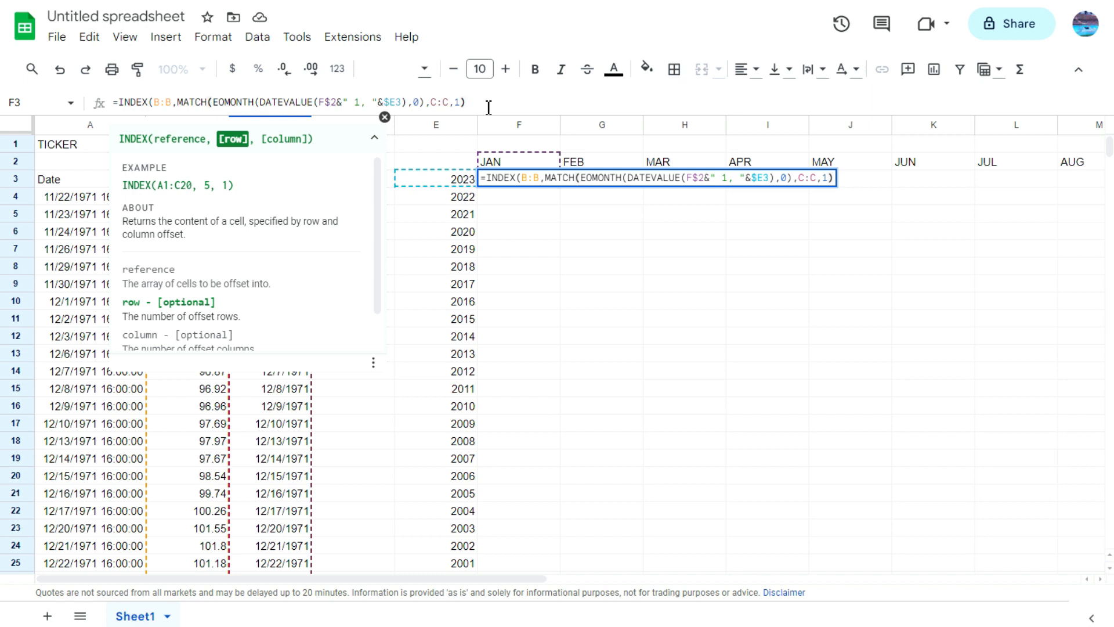
key("Left")
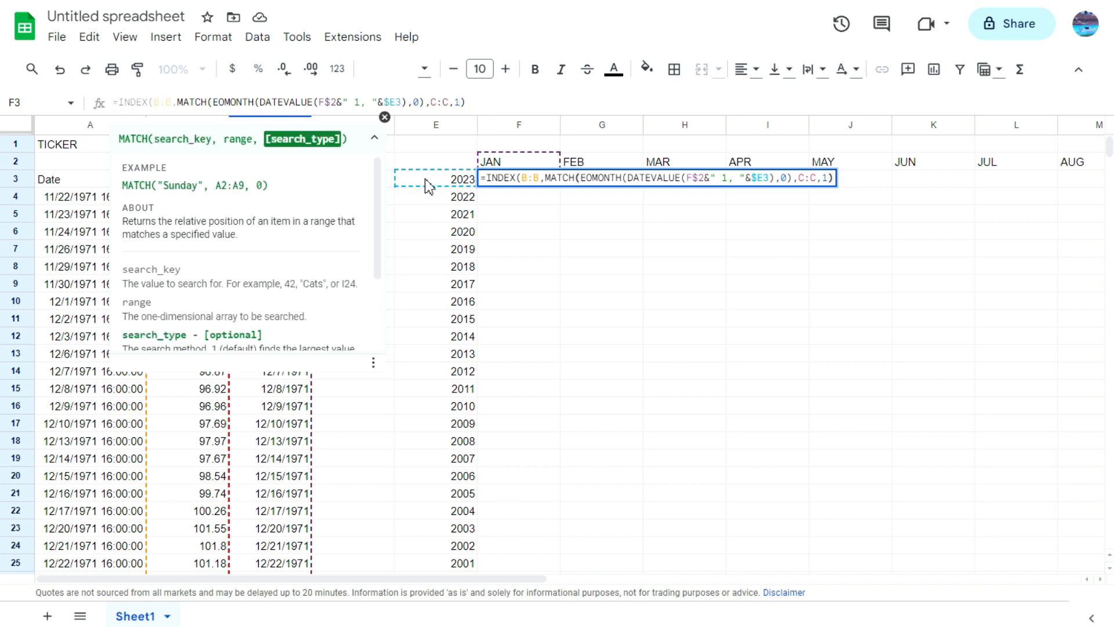
Step: Complete the INDEX function in F3 with a column argument of 1 and enter the formula
scroll(279, 209, "down", 3)
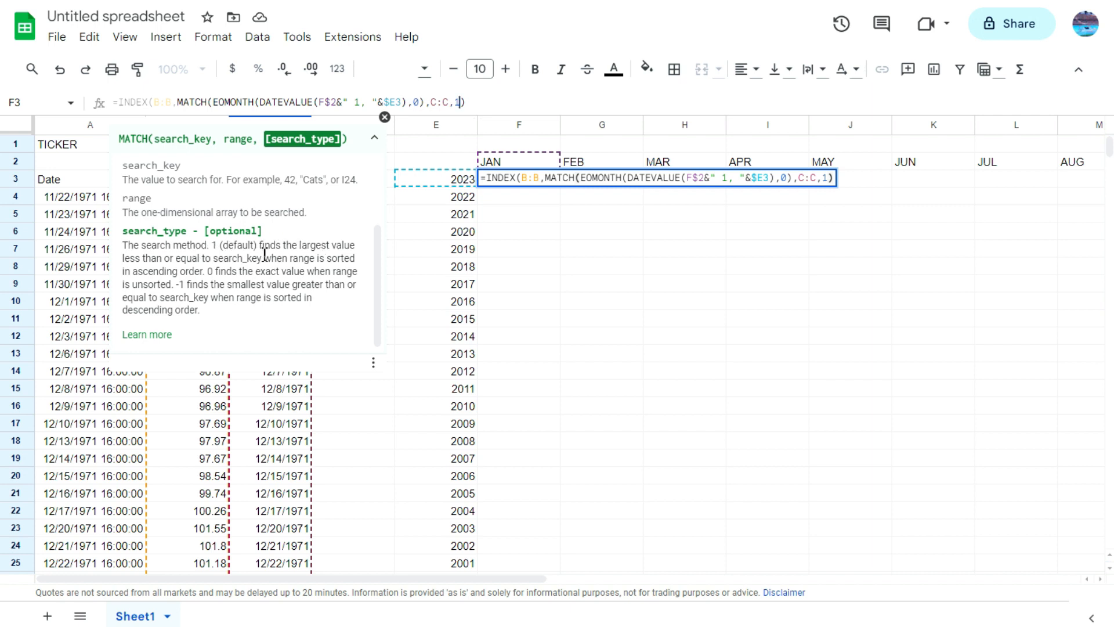
scroll(346, 251, "up", 3)
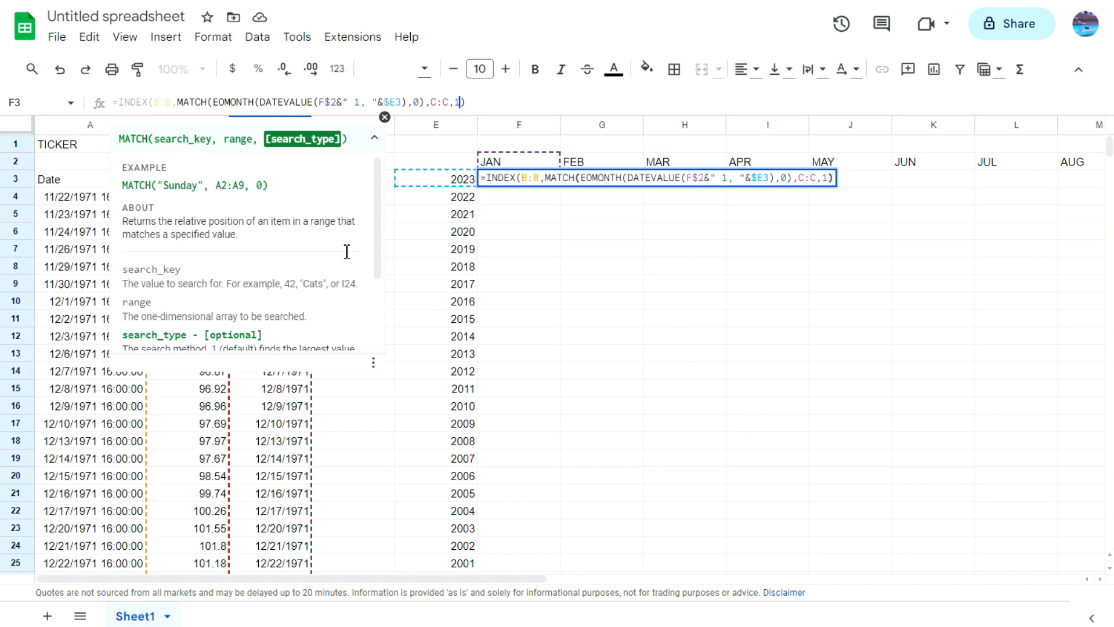
left_click(482, 105)
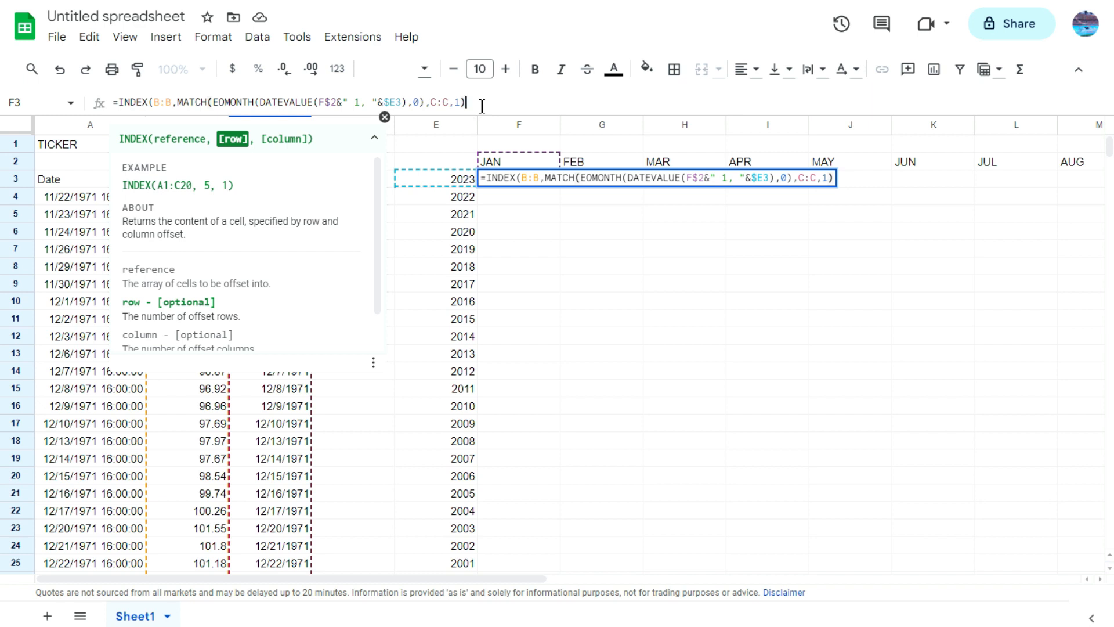
type(",1")
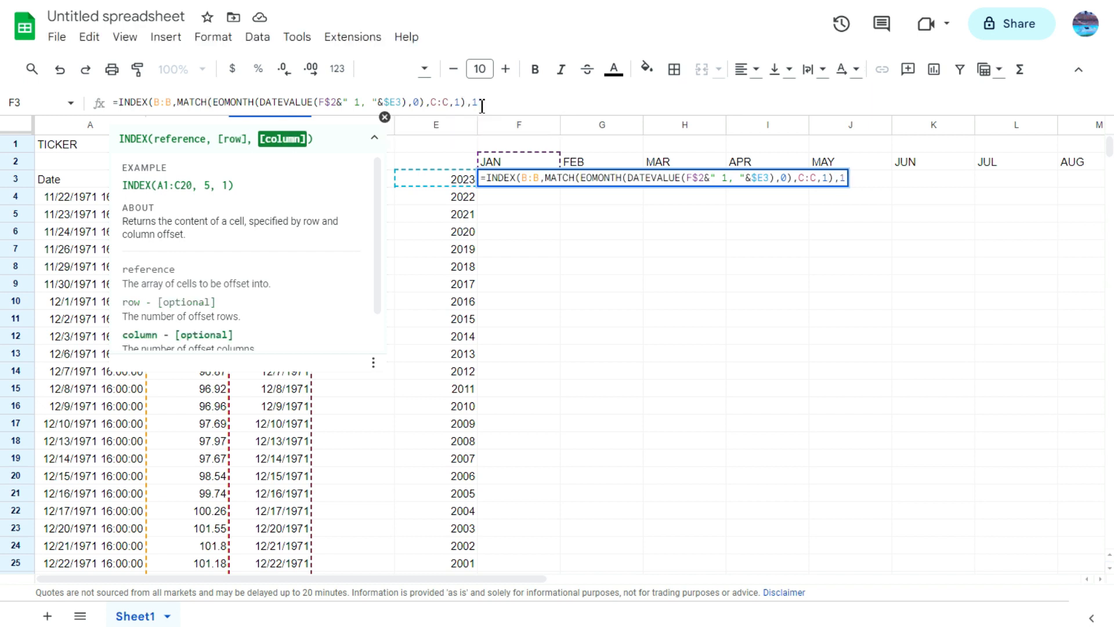
type(")")
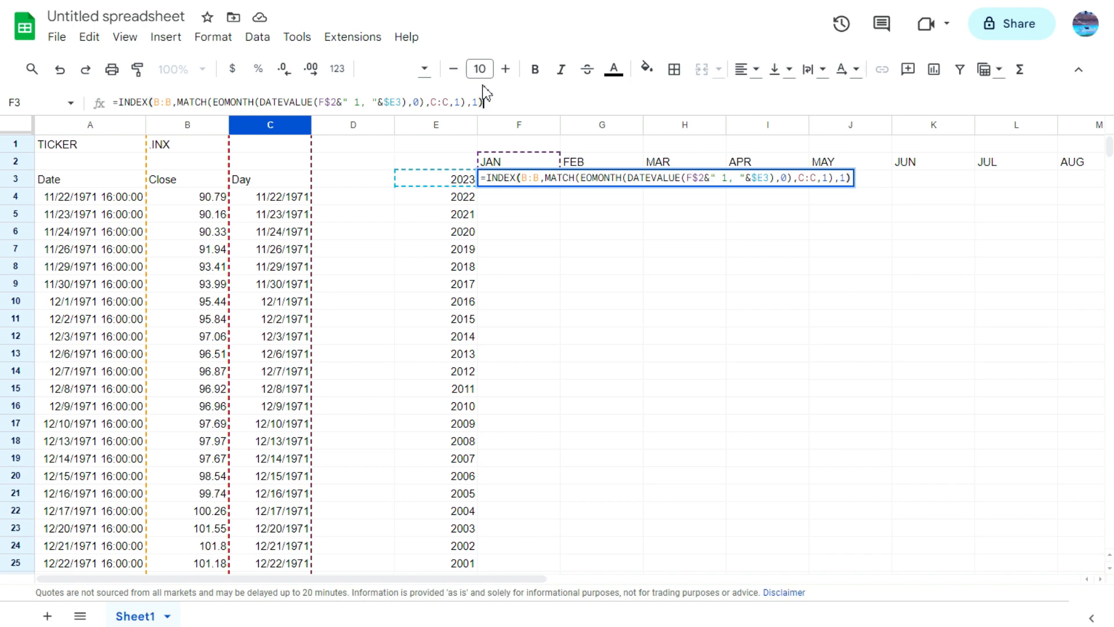
key("Return")
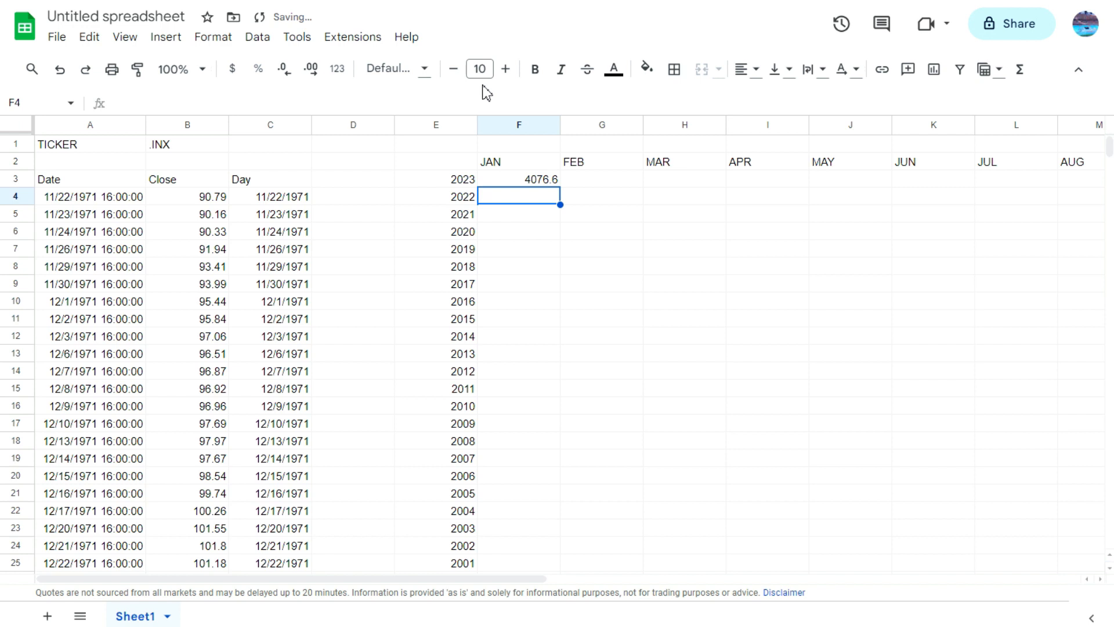
key("Up")
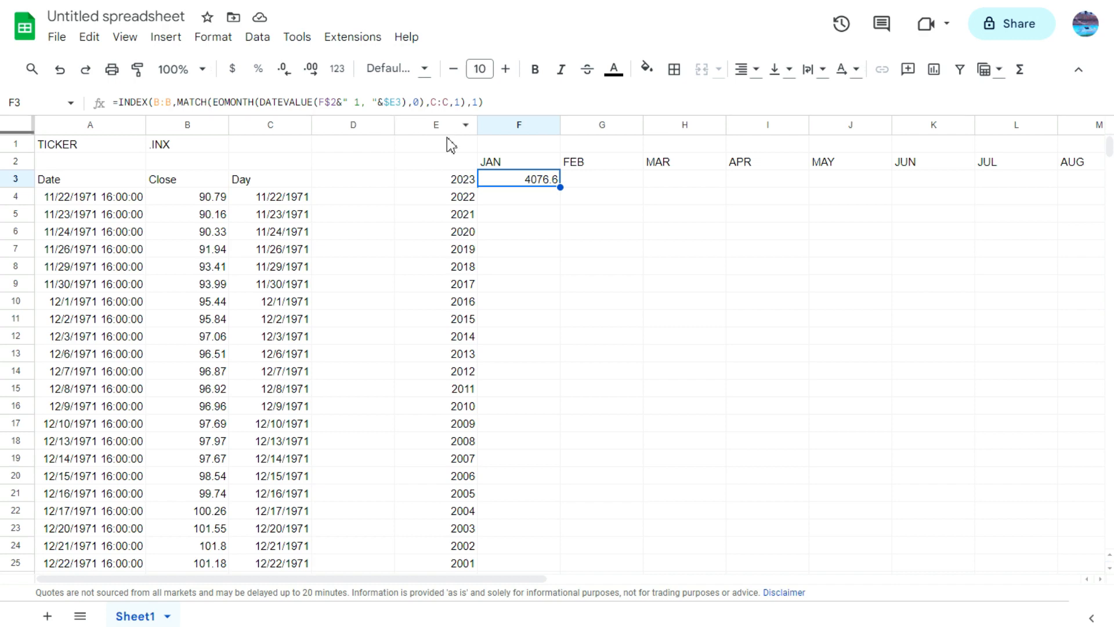
Step: Look up the 1/31/2023 closing price in the Close column to check the F3 result
left_click(267, 238)
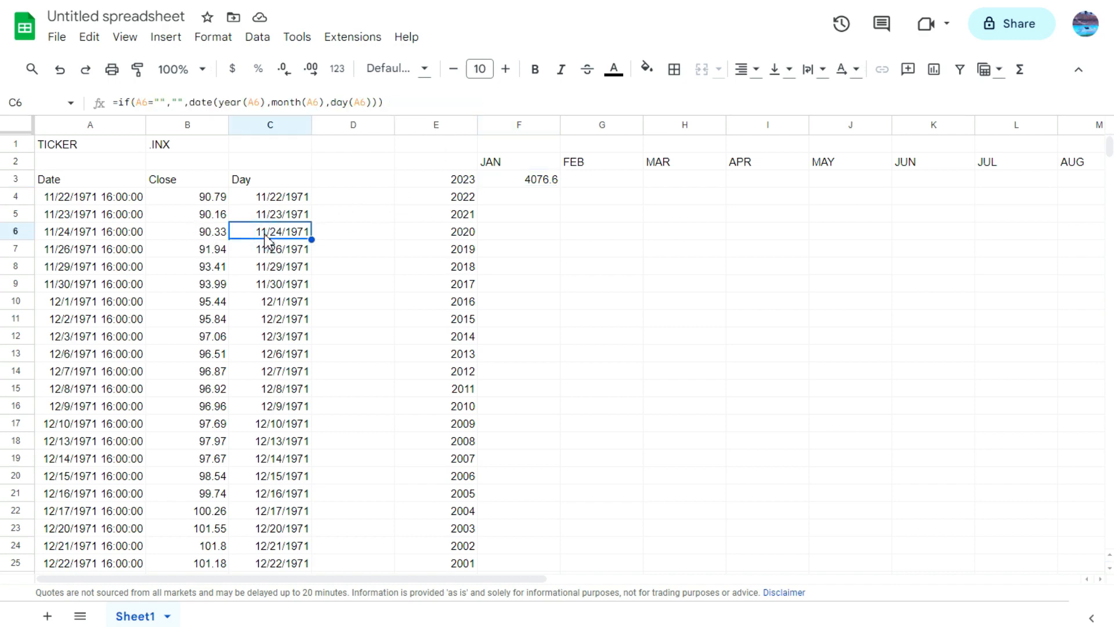
key("ctrl+Down")
key("Up")
key("Up")
key("Up")
scroll(249, 242, "up", 6)
scroll(250, 243, "up", 20)
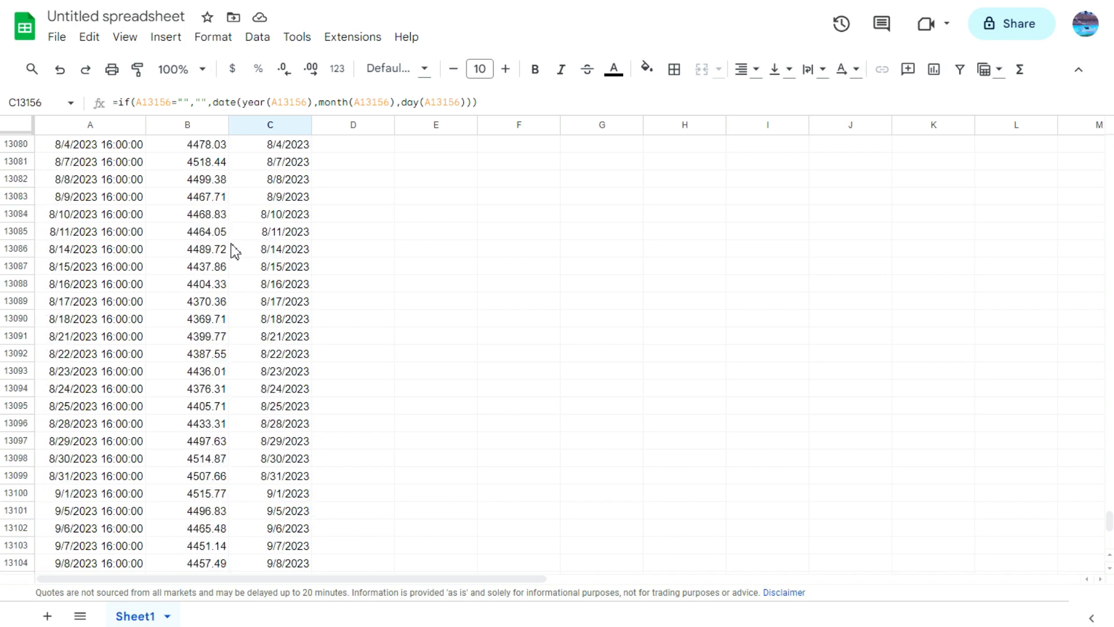
scroll(226, 250, "up", 10)
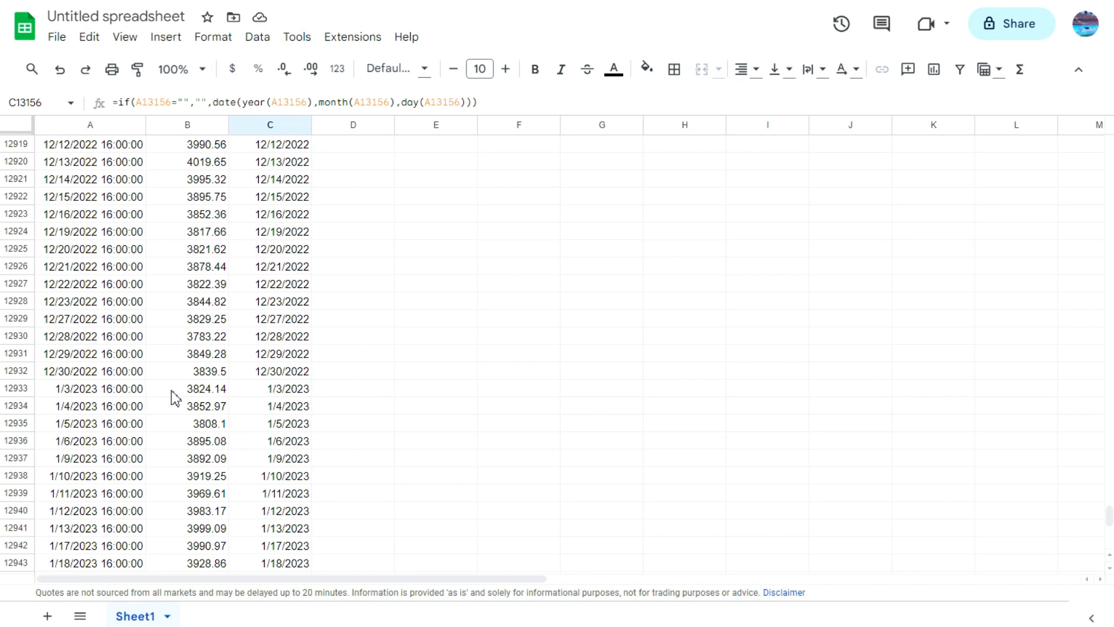
left_click(220, 409)
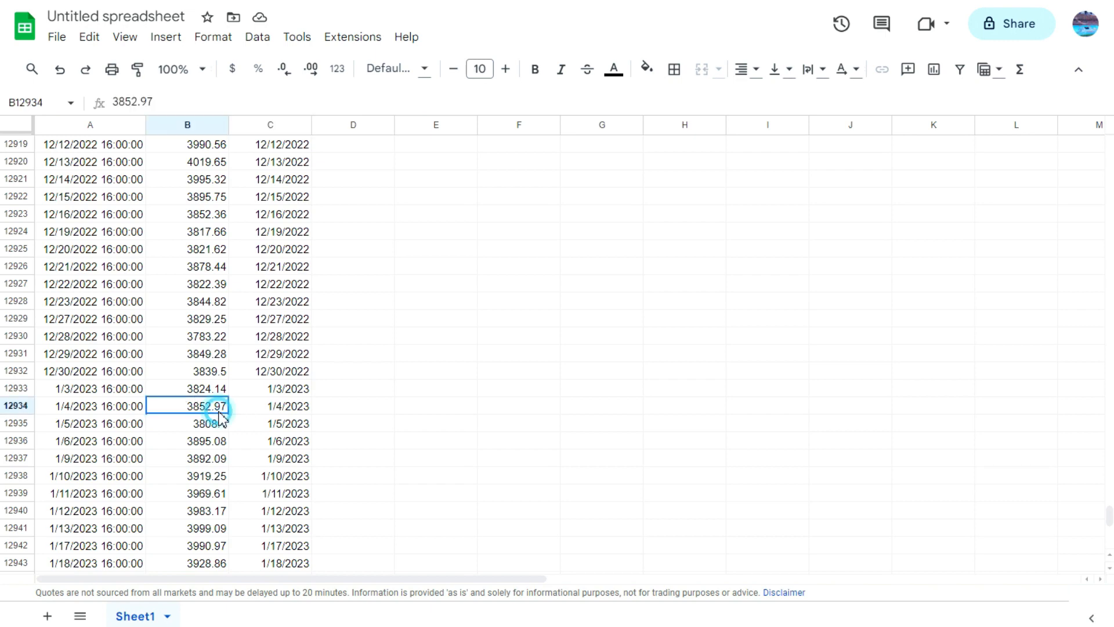
scroll(220, 414, "down", 3)
scroll(219, 414, "down", 2)
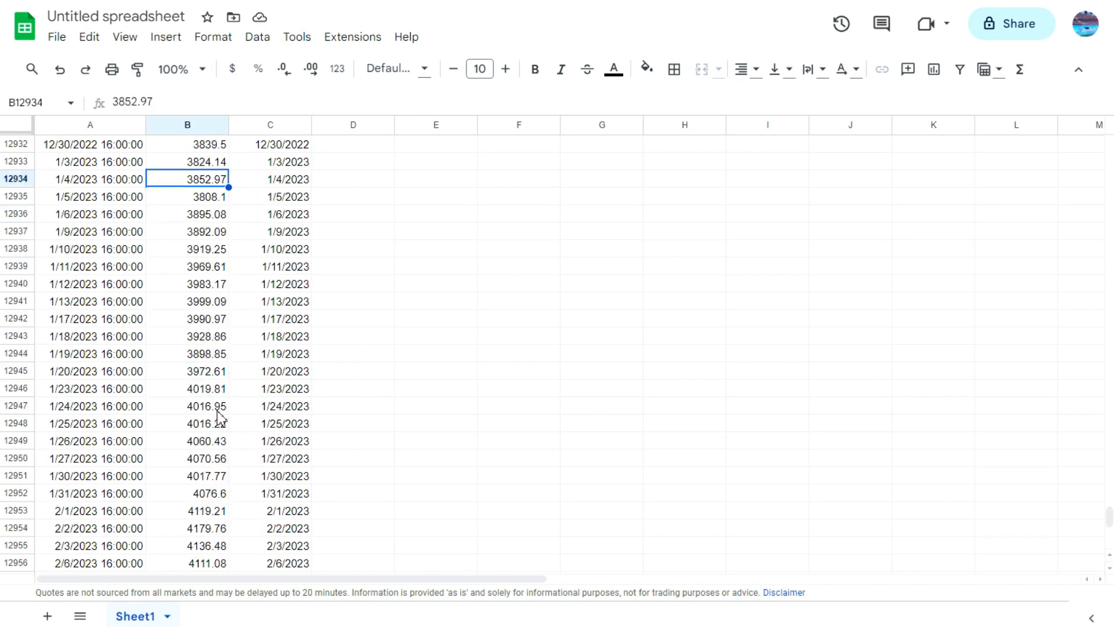
left_click(210, 493)
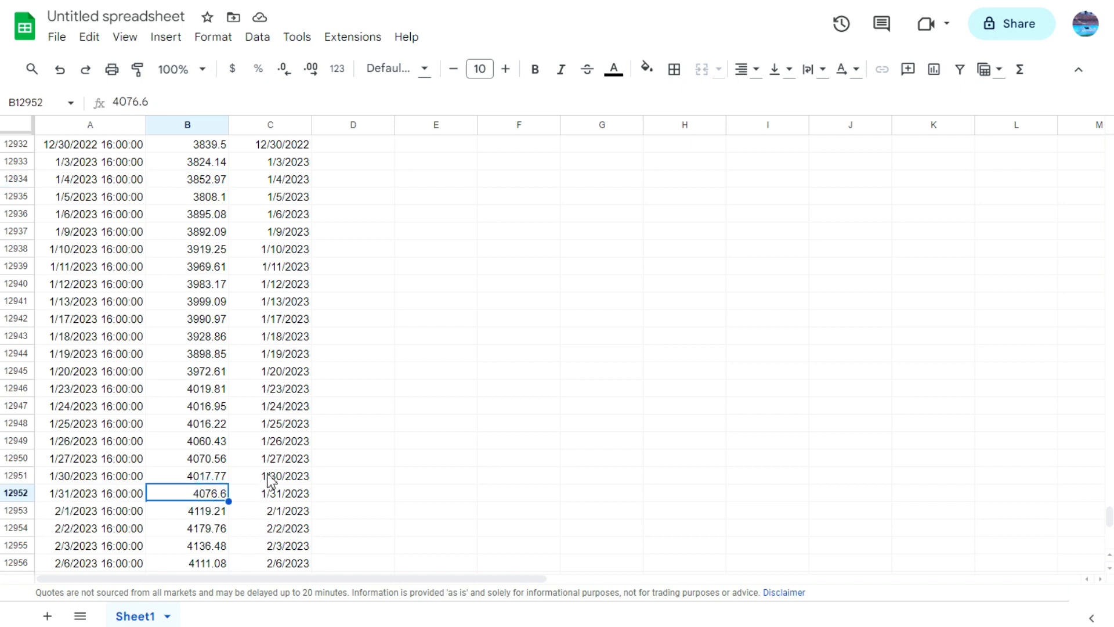
left_click(342, 479)
key("ctrl+Up")
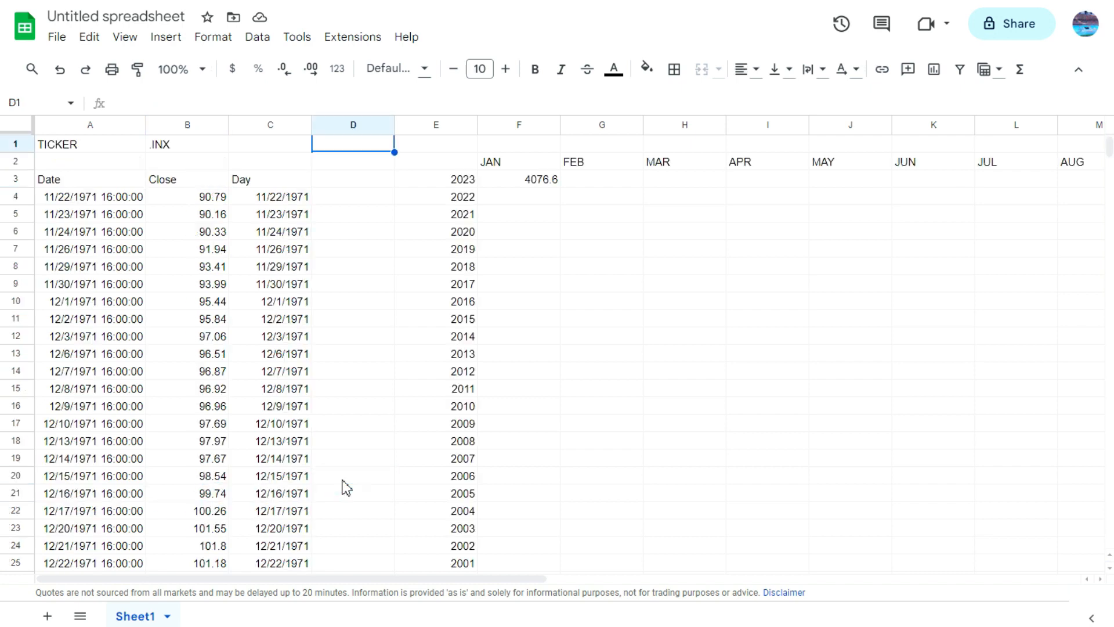
Step: Divide the F3 formula by a pasted copy of its own INDEX/MATCH expression
left_click(537, 182)
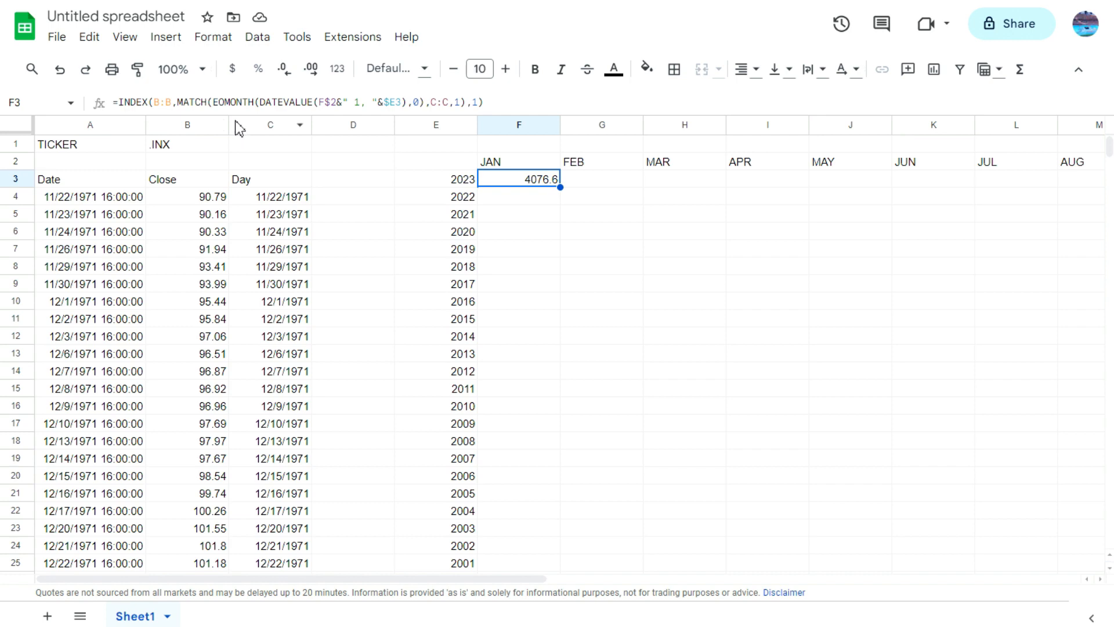
left_click_drag(119, 102, 423, 149)
key("ctrl+c")
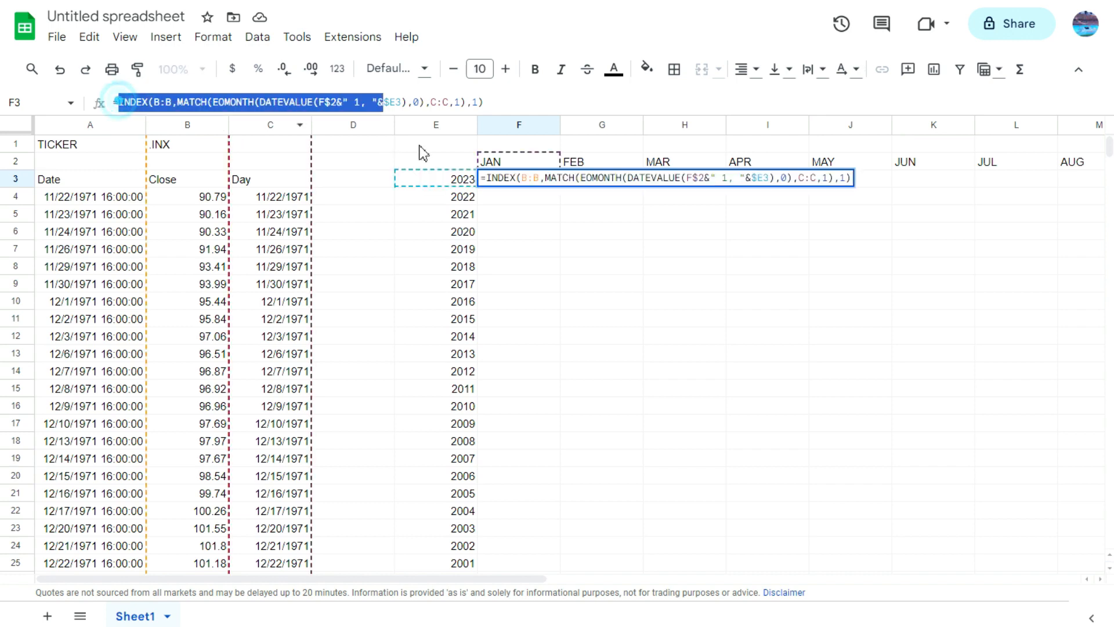
left_click(508, 99)
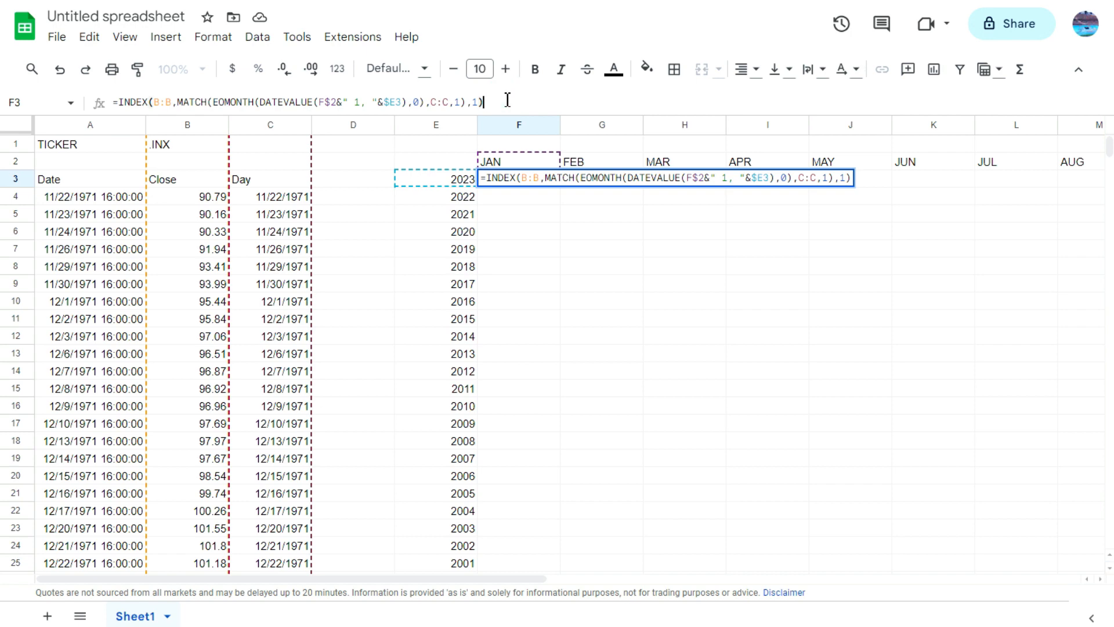
type("/")
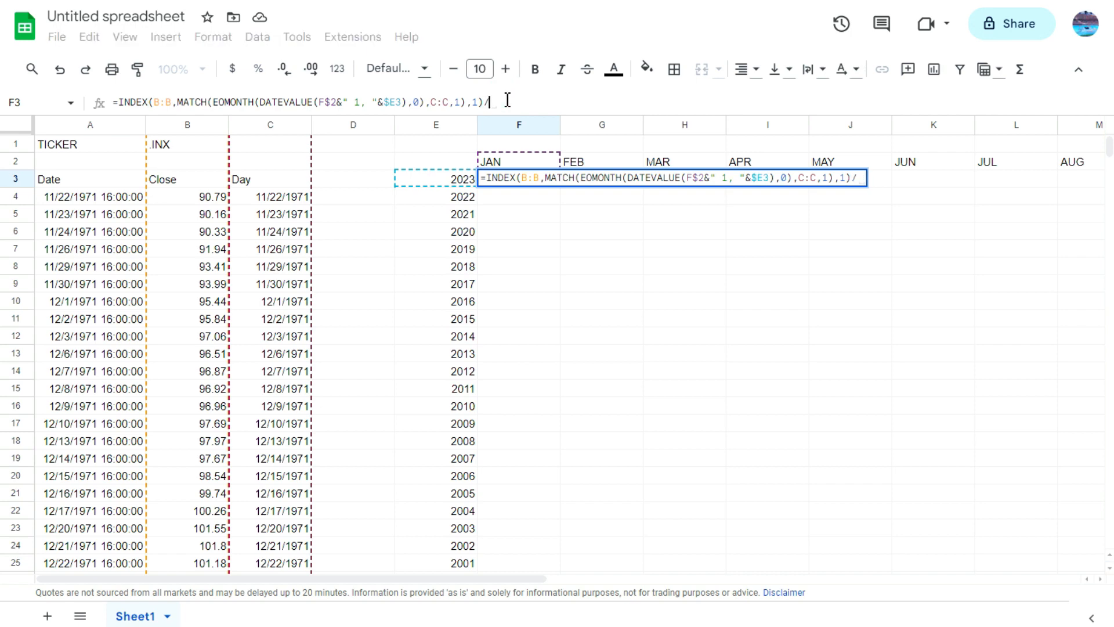
key("ctrl+v")
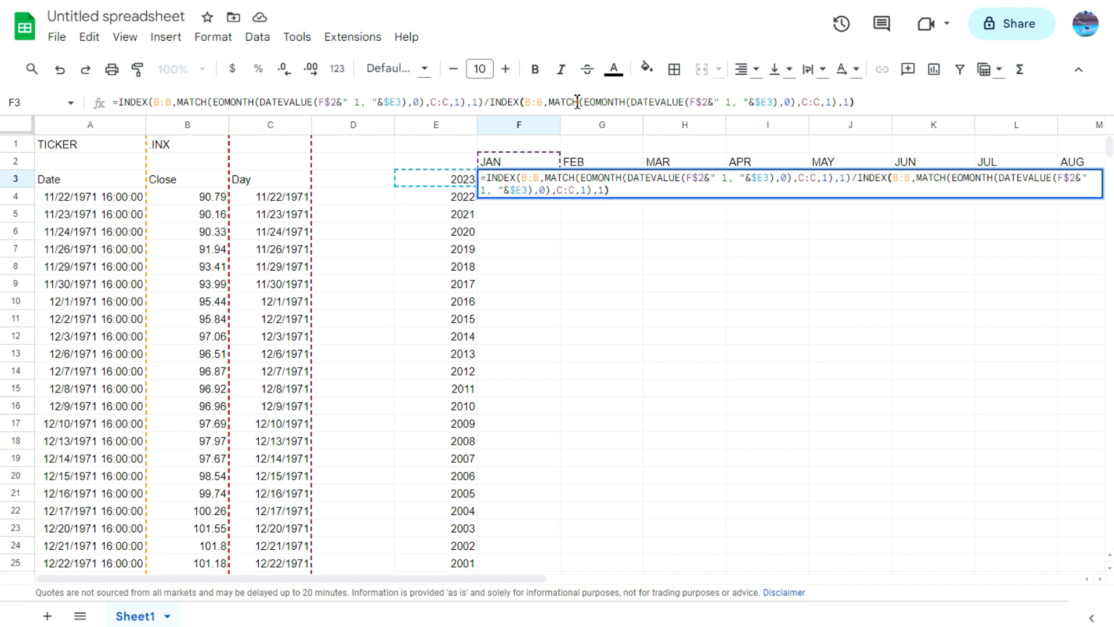
Step: Set the months offset of the EOMONTH in the F3 denominator to -1
left_click(786, 102)
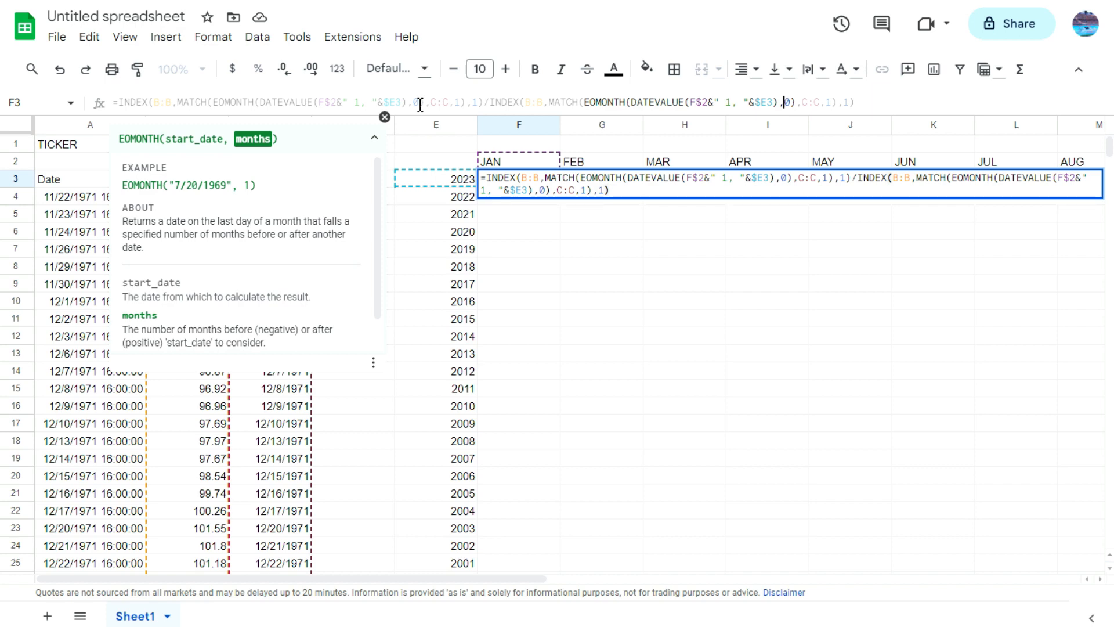
key("Delete")
type("-")
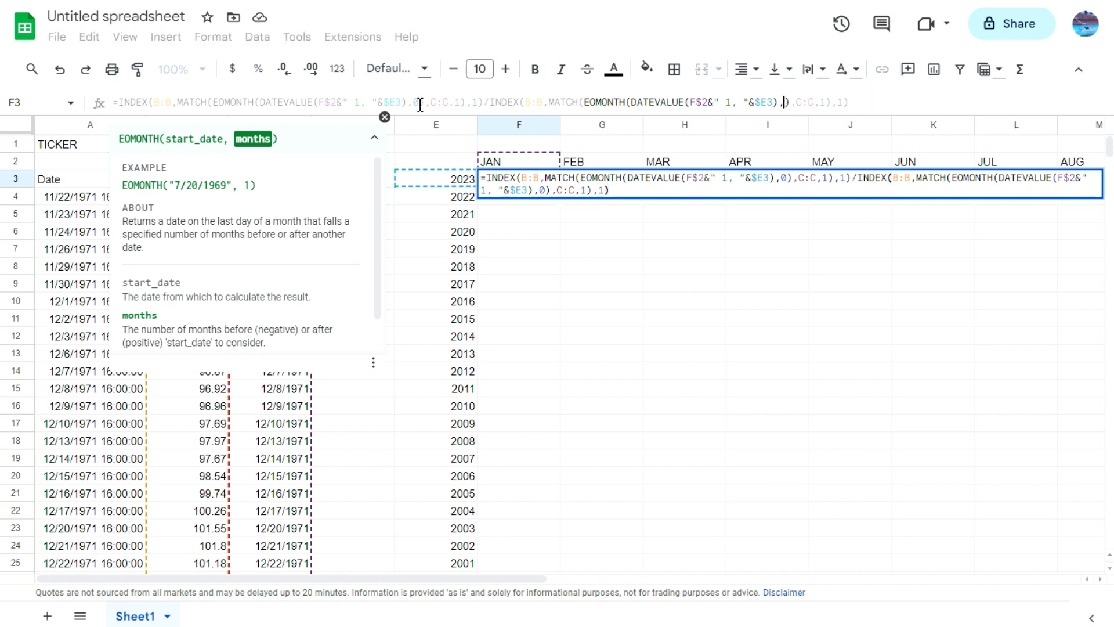
type("1")
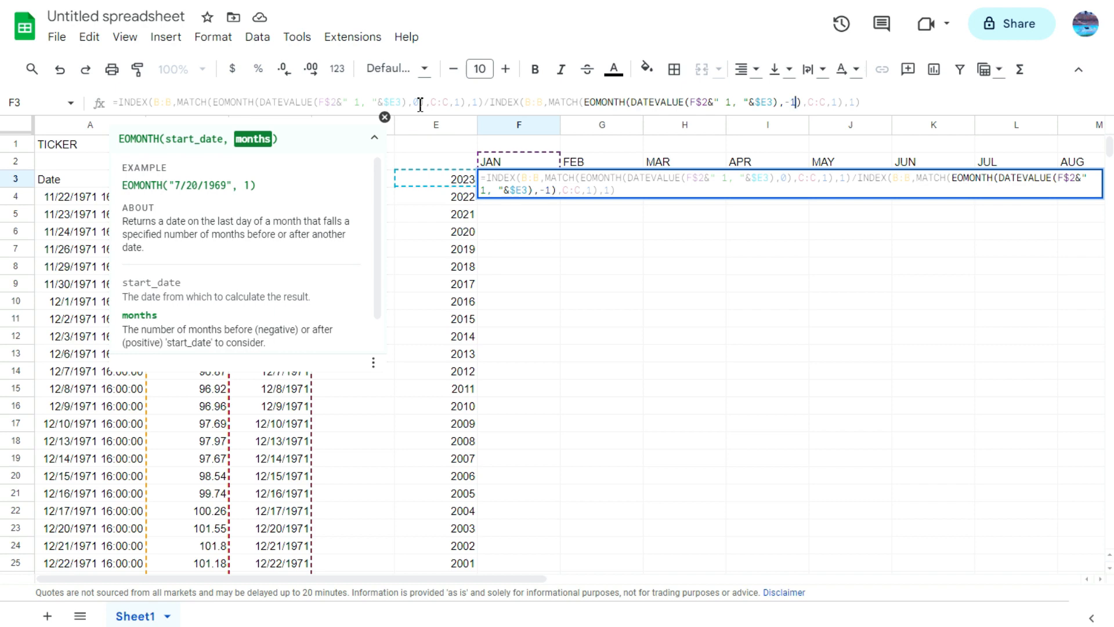
Step: Subtract 1 from the F3 quotient, enter the formula and format the cell as a percentage
left_click(829, 99)
left_click(858, 100)
left_click(870, 100)
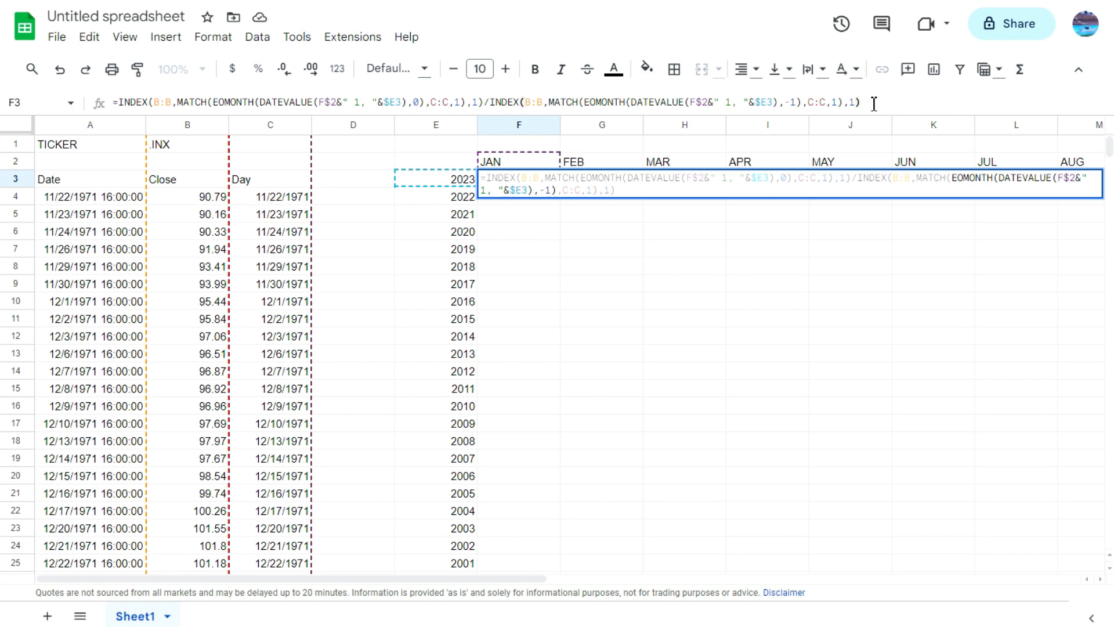
type("-1")
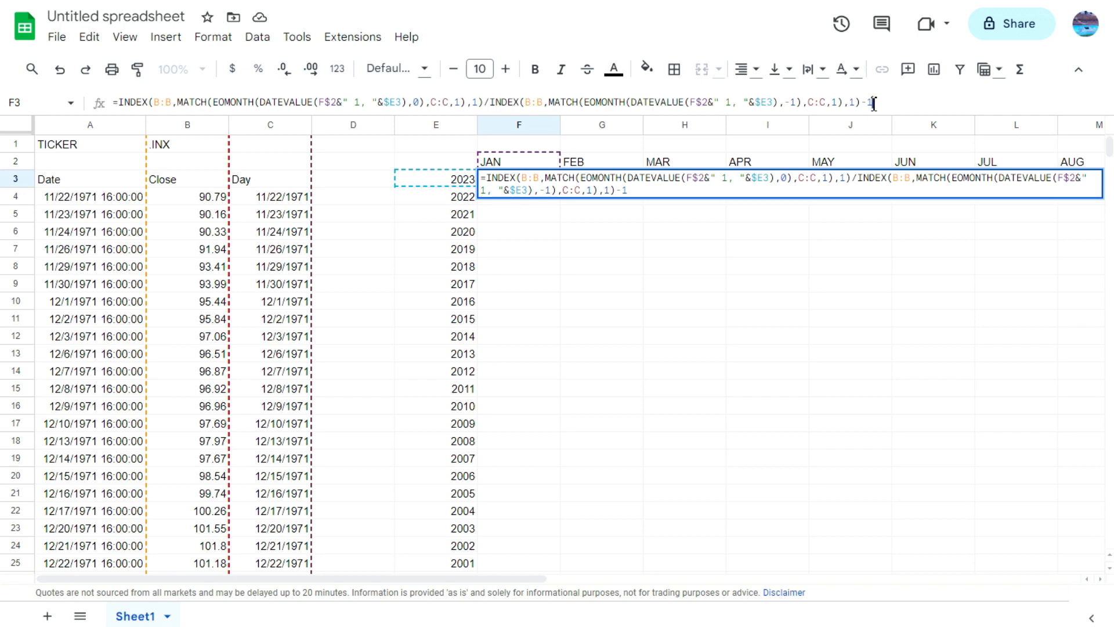
key("Return")
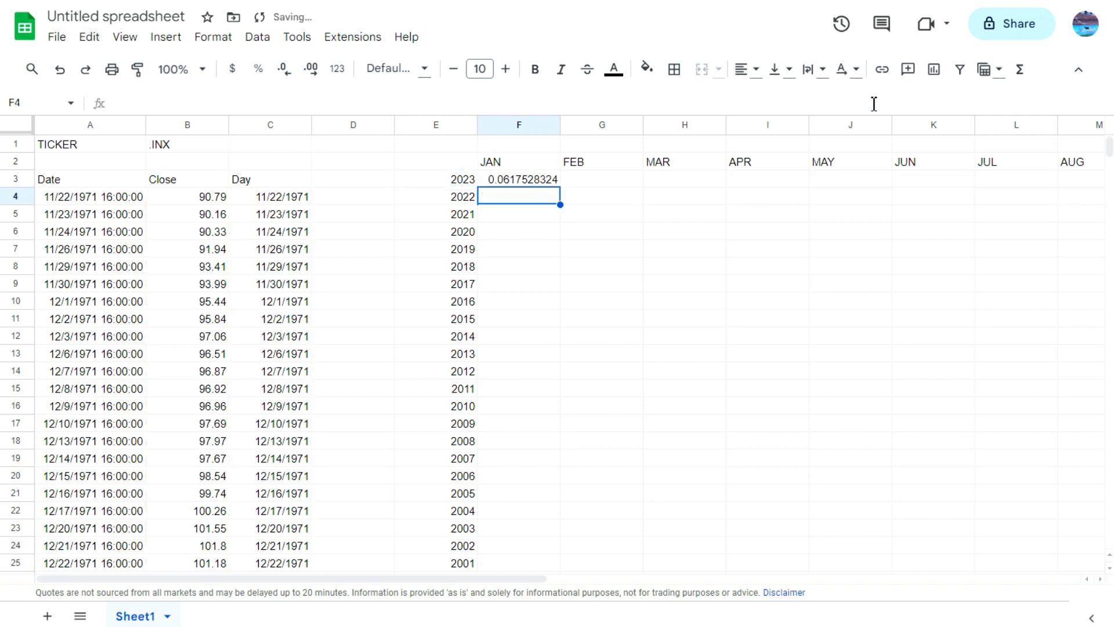
key("Up")
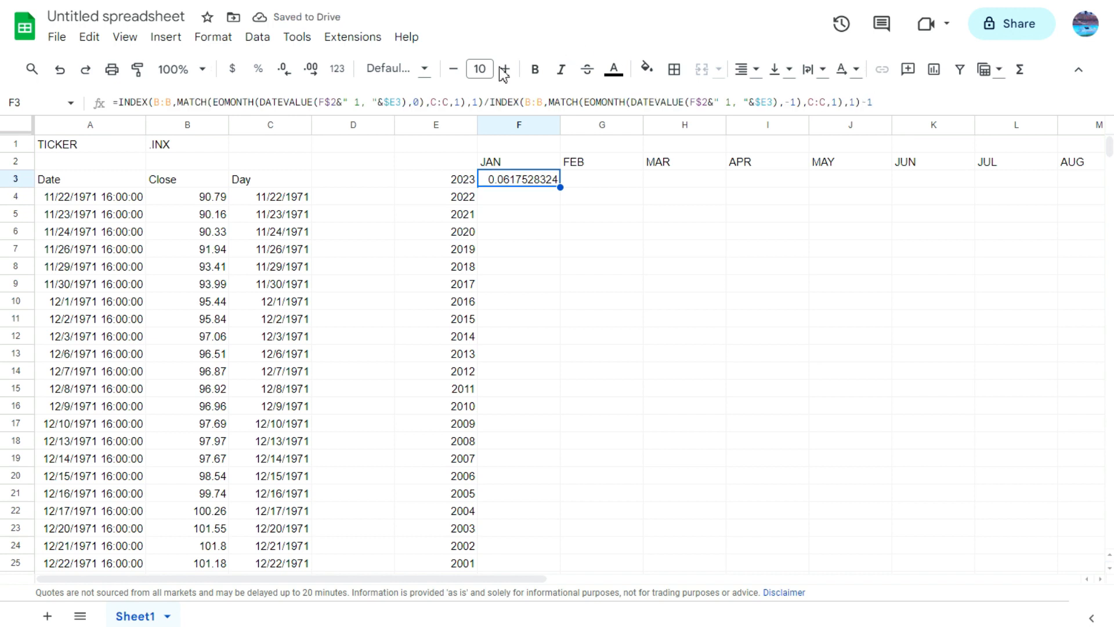
left_click(259, 69)
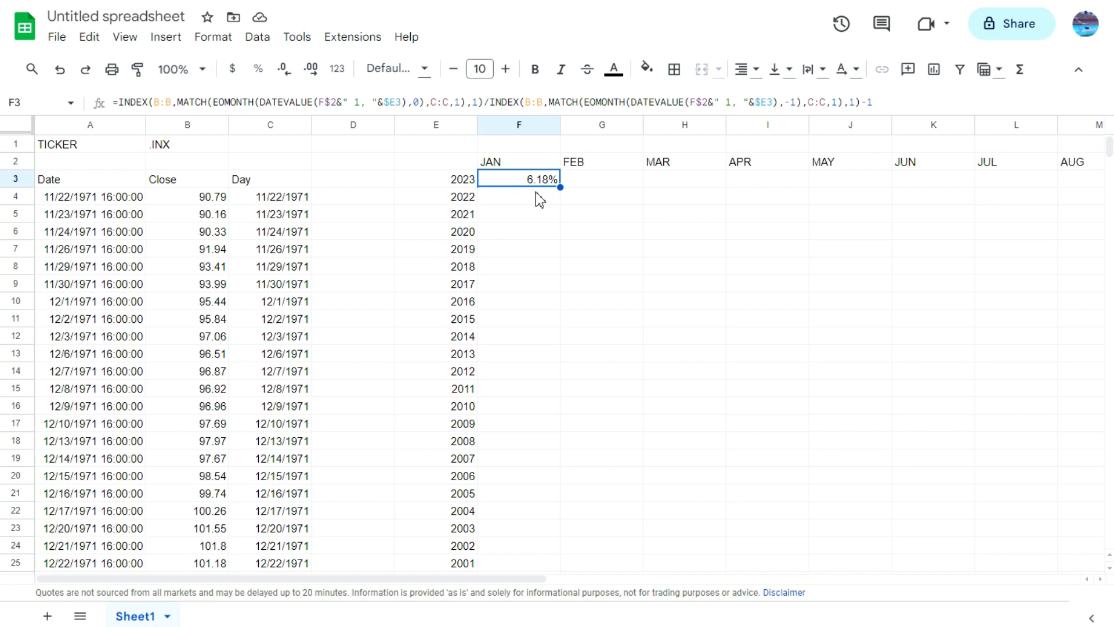
Step: Enter 4076.7 in cell D1 as the January 2023 month-end price for a manual check
left_click(295, 218)
left_click(363, 146)
type("4076.7")
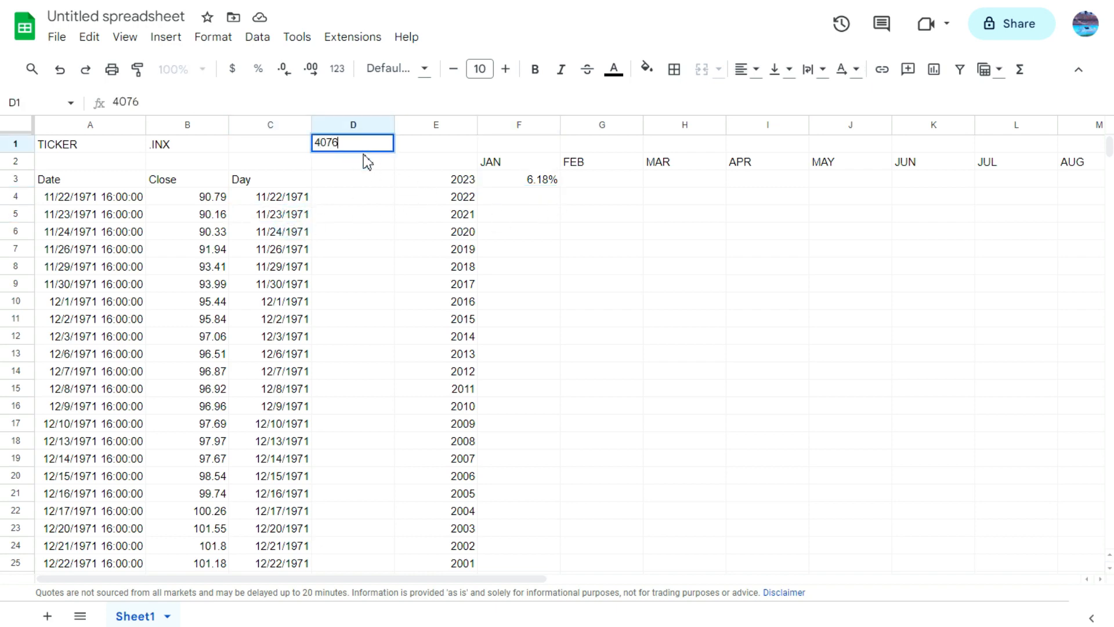
key("Return")
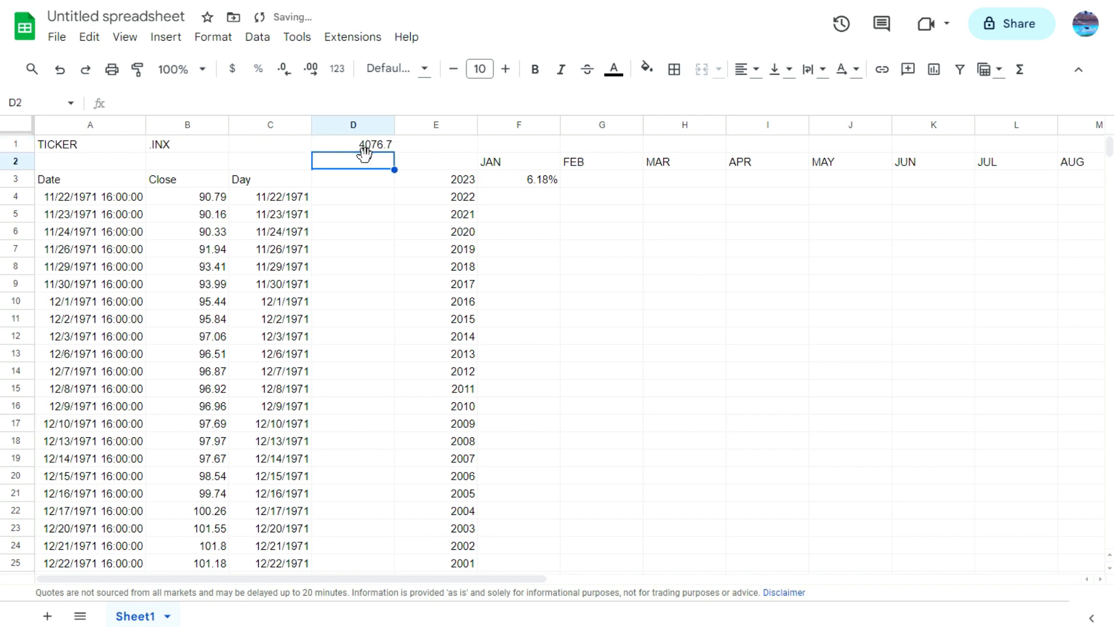
Step: Look up the 12/30/2022 closing price in the Close column and return to the empty cell D2
left_click(207, 234)
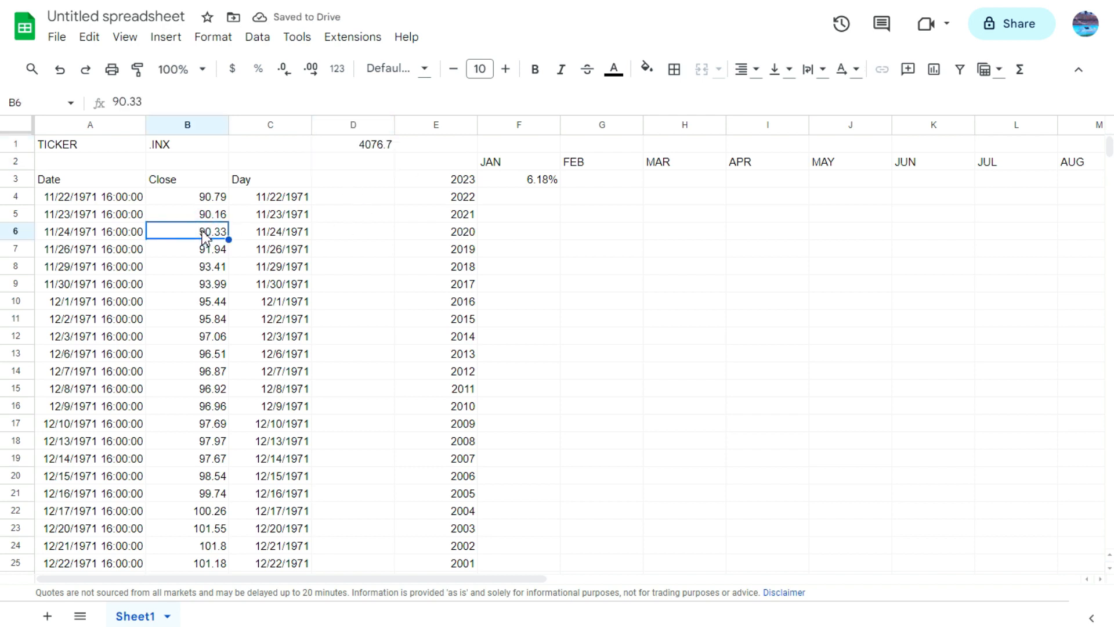
key("ctrl+Down")
scroll(202, 230, "up", 20)
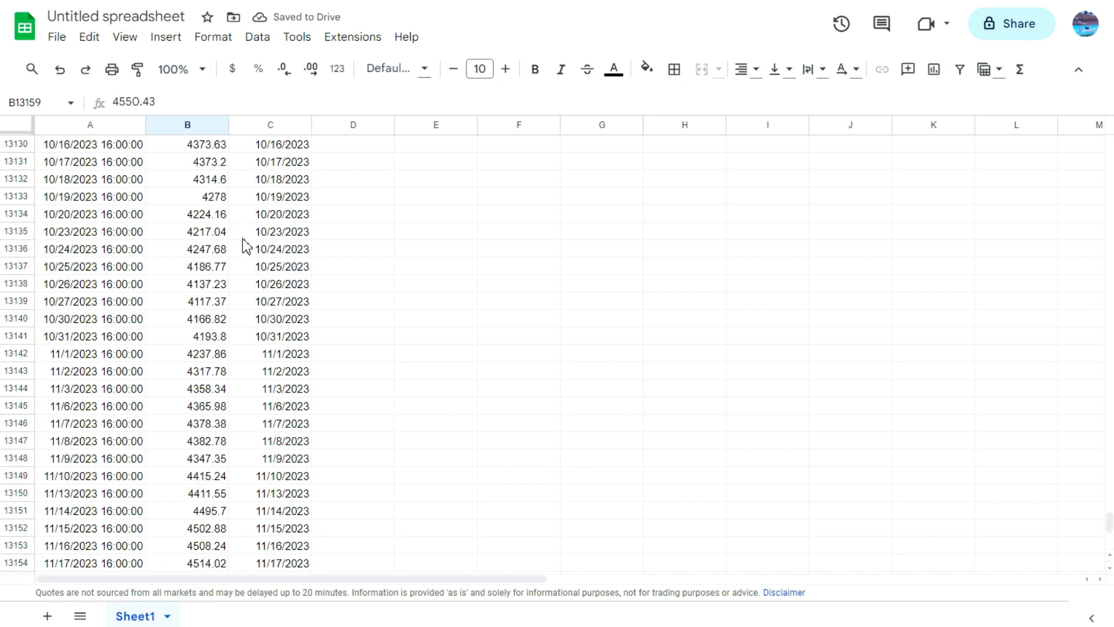
scroll(200, 232, "up", 20)
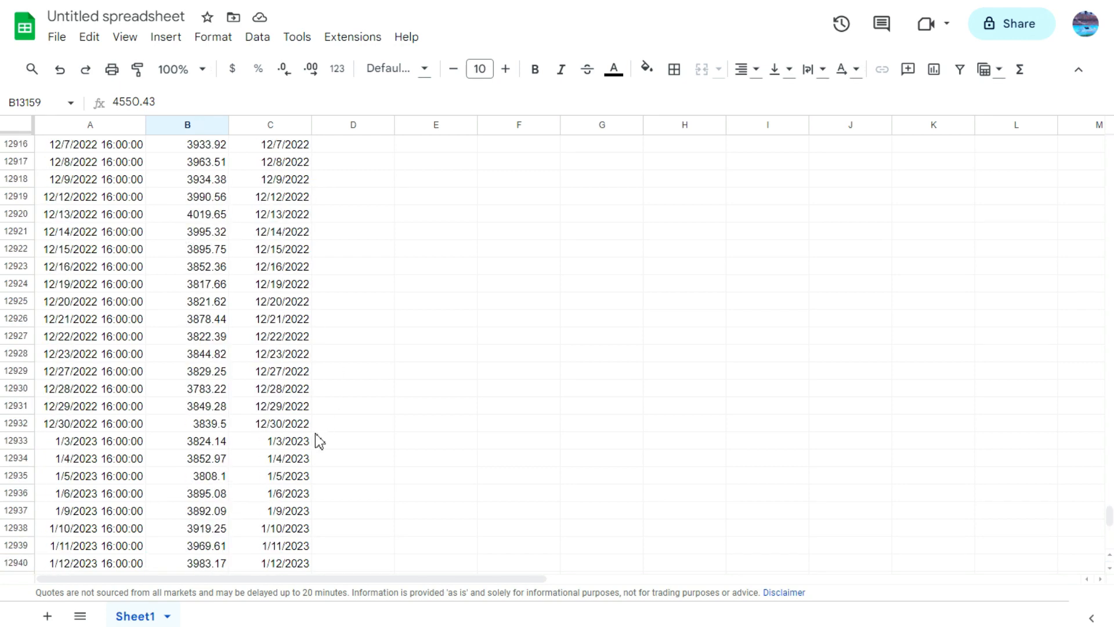
left_click(286, 428)
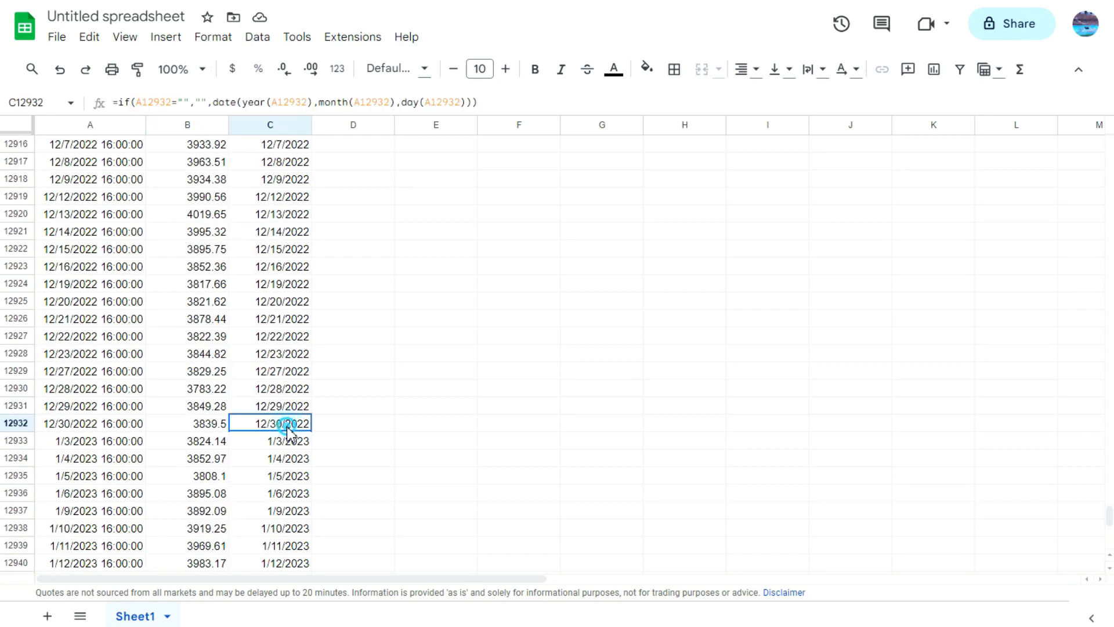
left_click(199, 427)
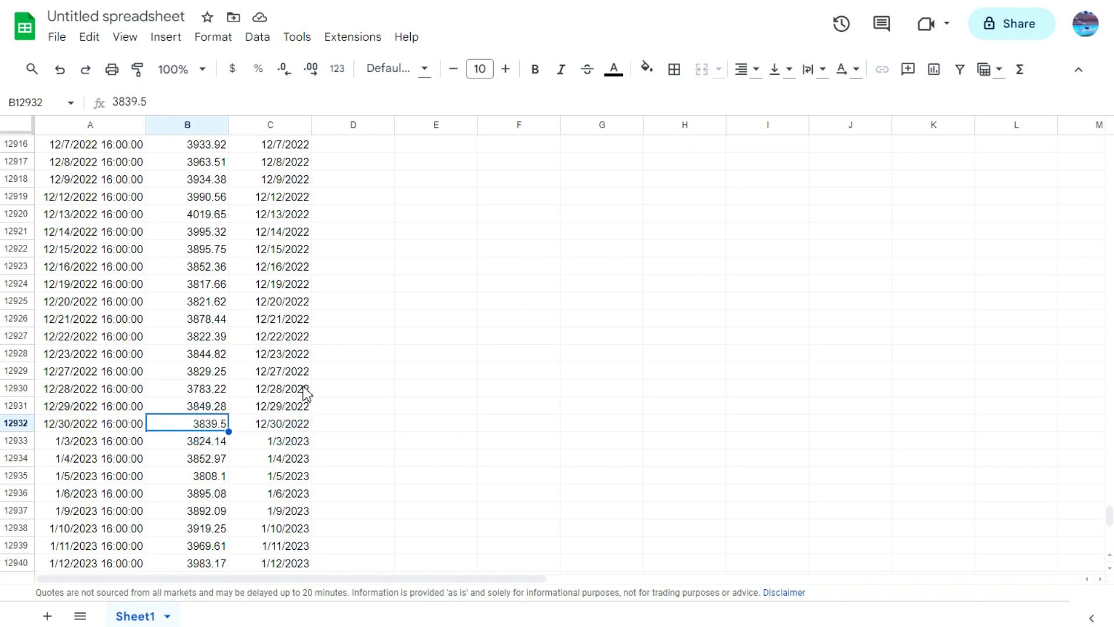
key("Right")
key("ctrl+Up")
key("ctrl+Up")
key("Right")
key("Down")
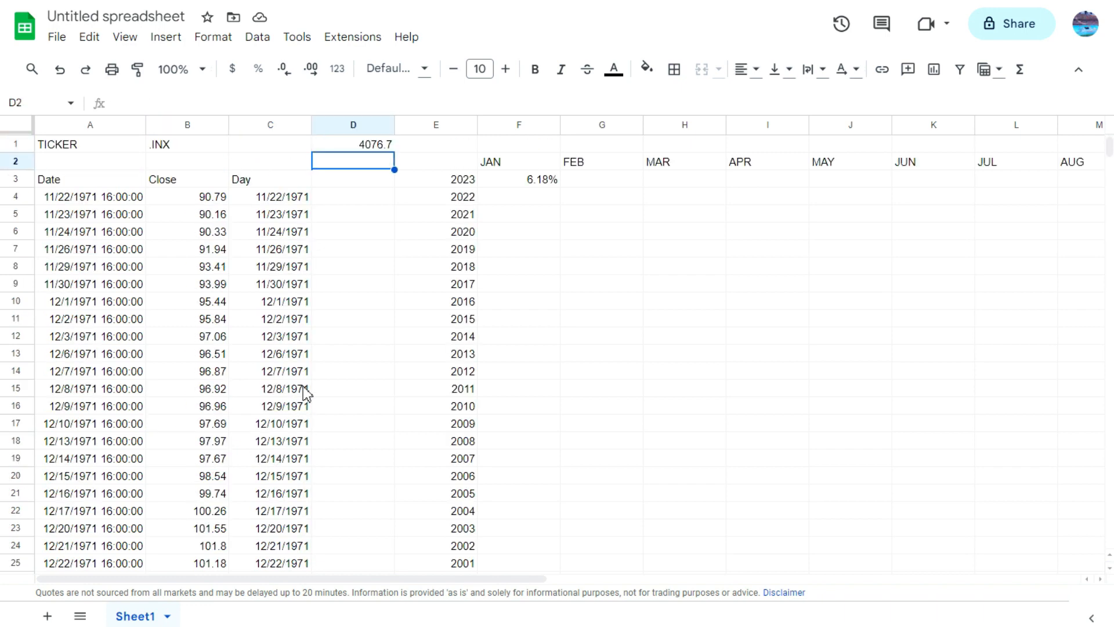
Step: Enter 3839.5 in cell D2 and divide D1 by D2 in cell D3 for the manual January 2023 check
type("3839.5")
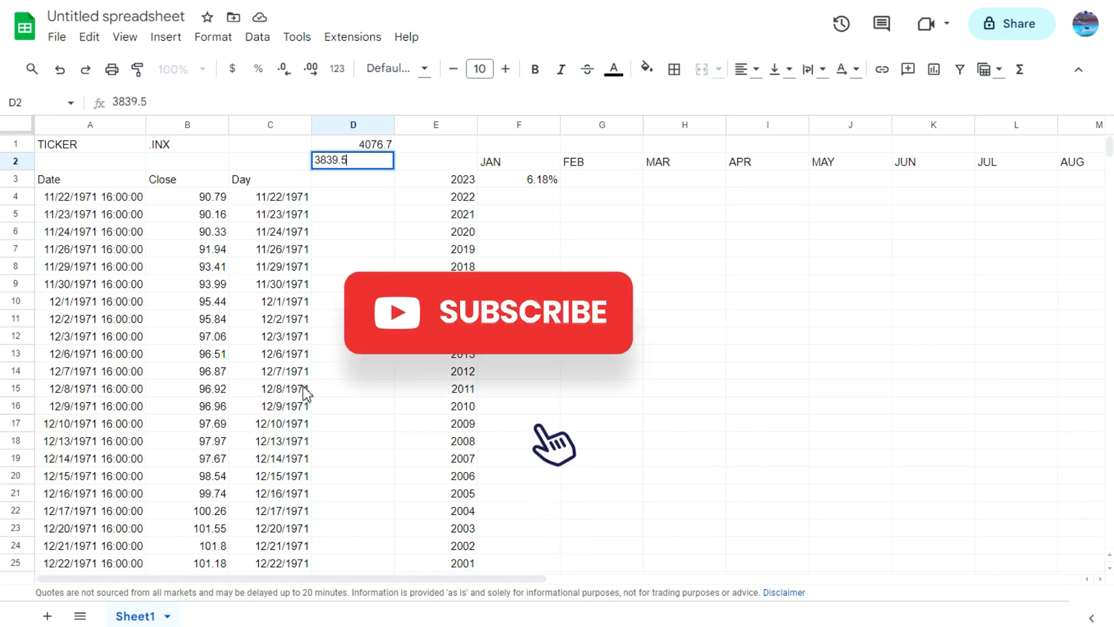
key("Return")
type("=")
key("Up")
key("Up")
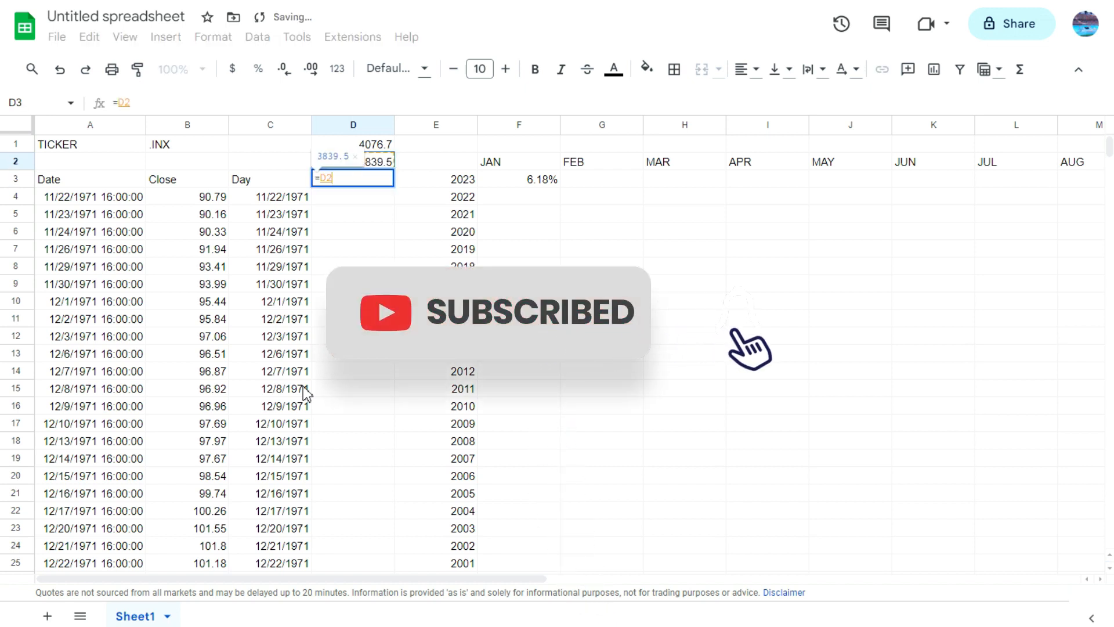
type("/")
key("Up")
key("Up")
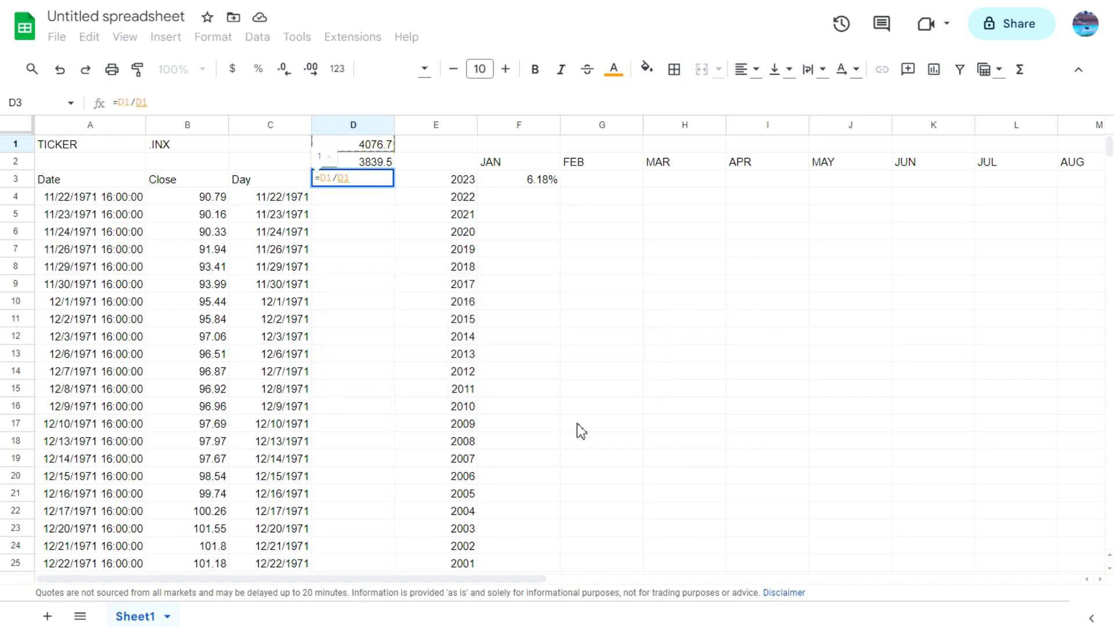
key("Down")
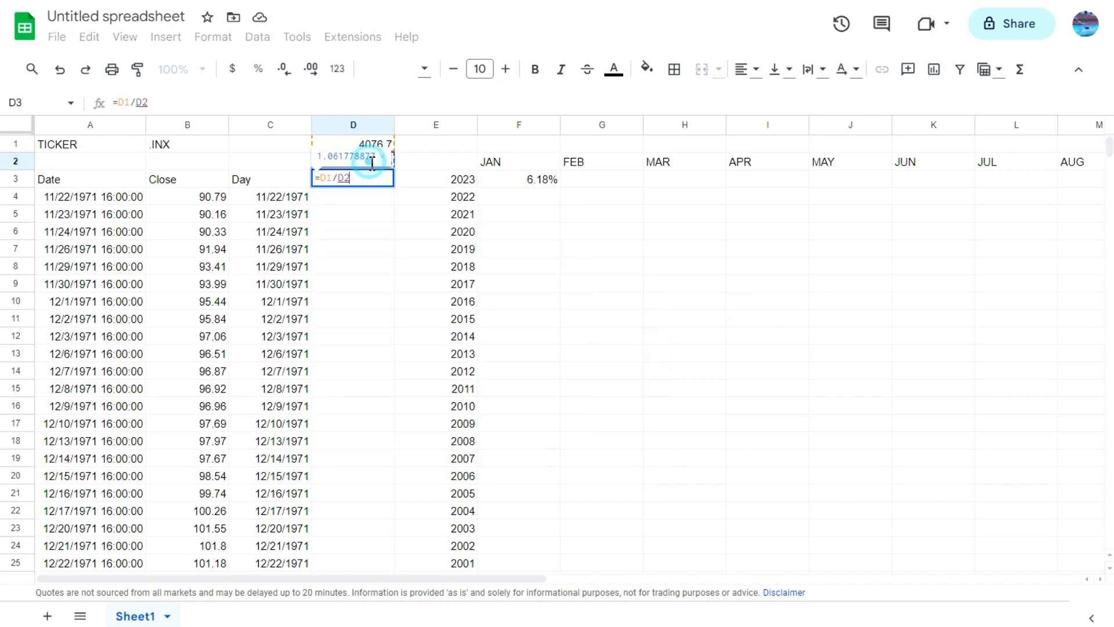
key("Return")
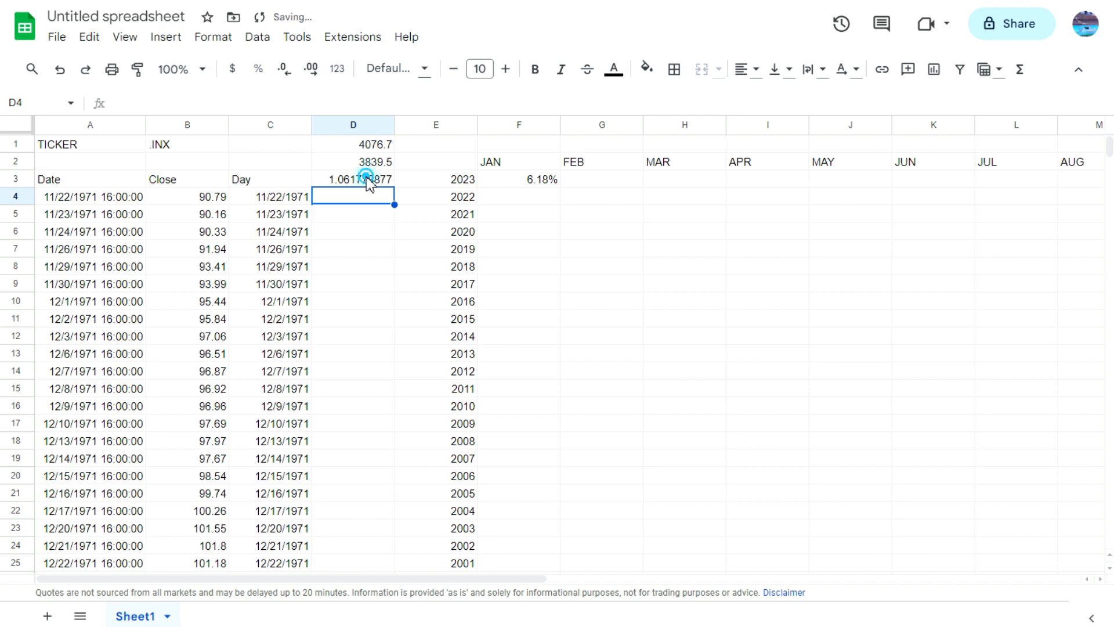
Step: Subtract 1 from the D1/D2 quotient in cell D3 and format the cell as a percentage
left_click(366, 180)
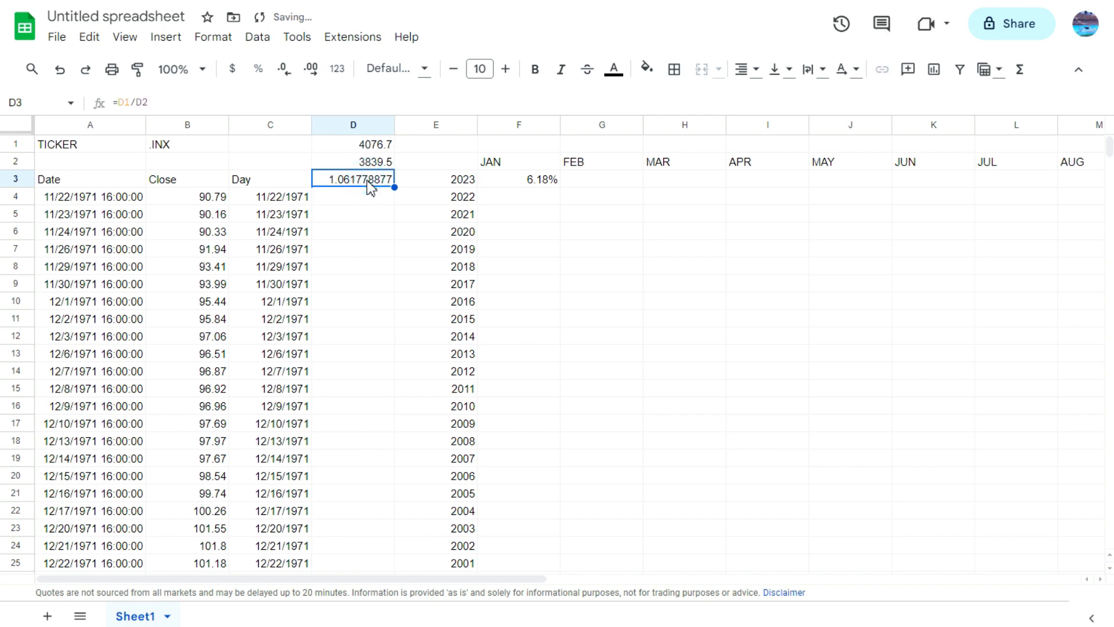
left_click(221, 102)
type("-1")
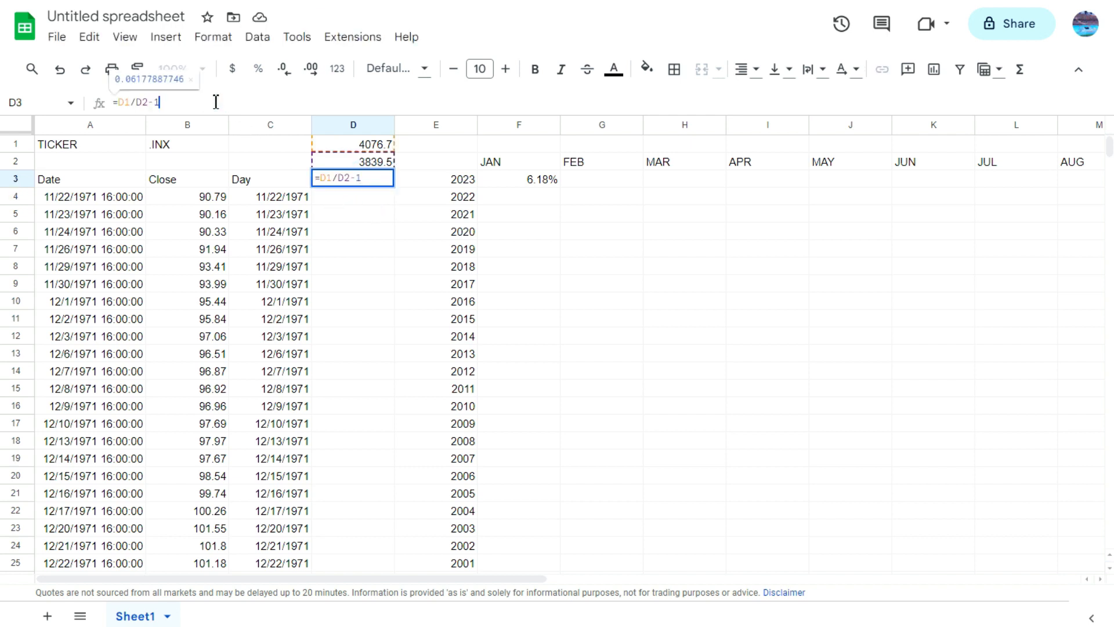
key("Return")
left_click(355, 180)
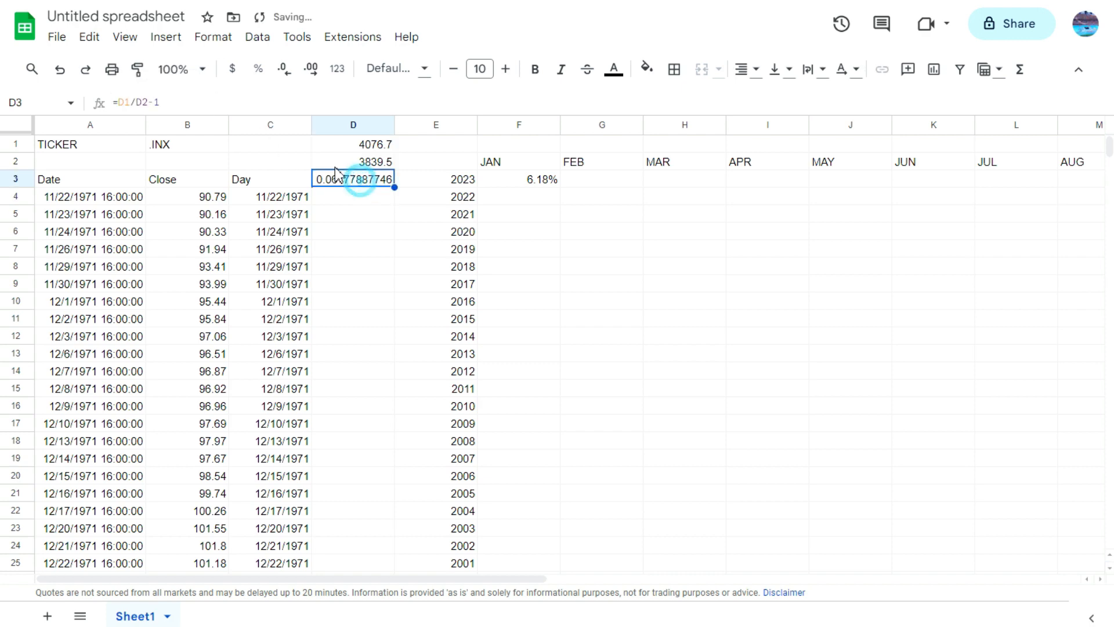
left_click(254, 71)
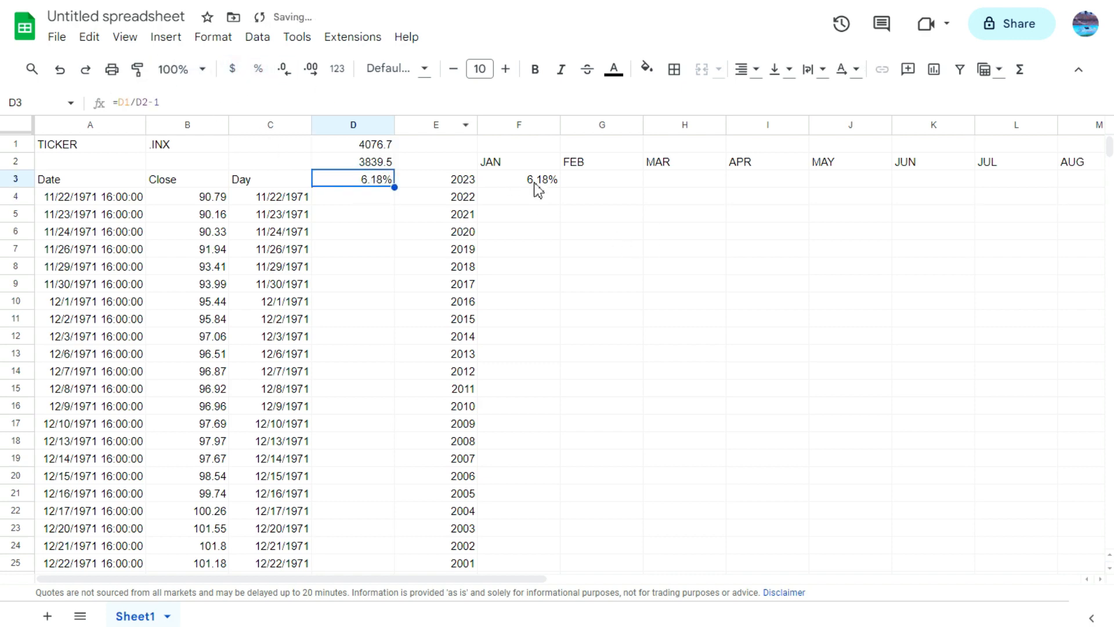
Step: Clear the manual check values from cells D1:D3
left_click_drag(384, 148, 379, 185)
key("Delete")
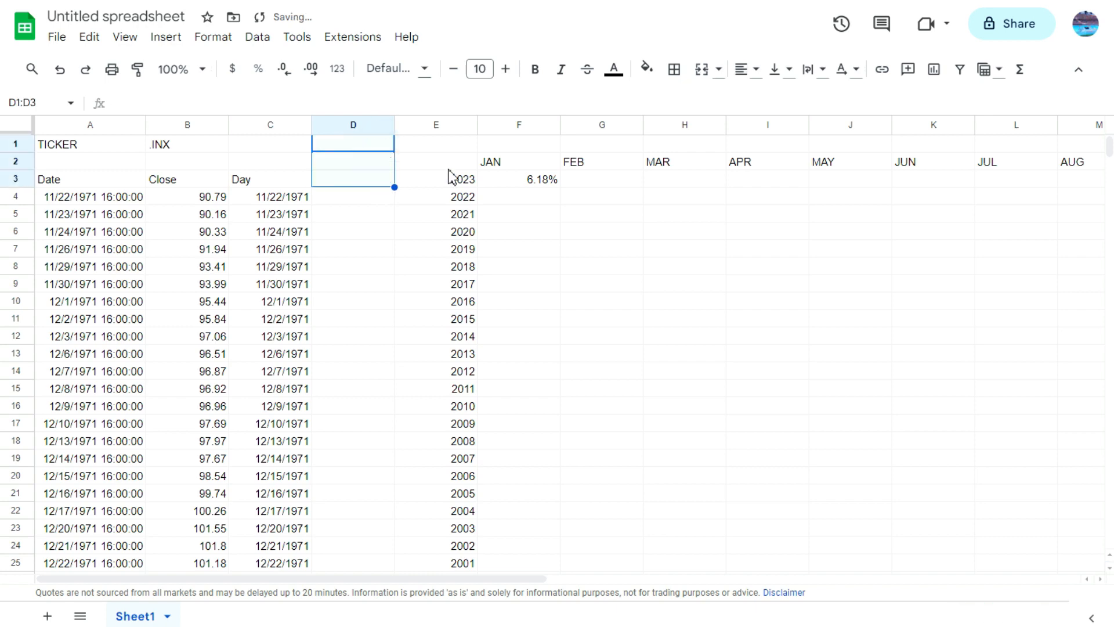
Step: Try to fill the January 2023 formula from F3 across row 3 through November in P3
left_click(504, 184)
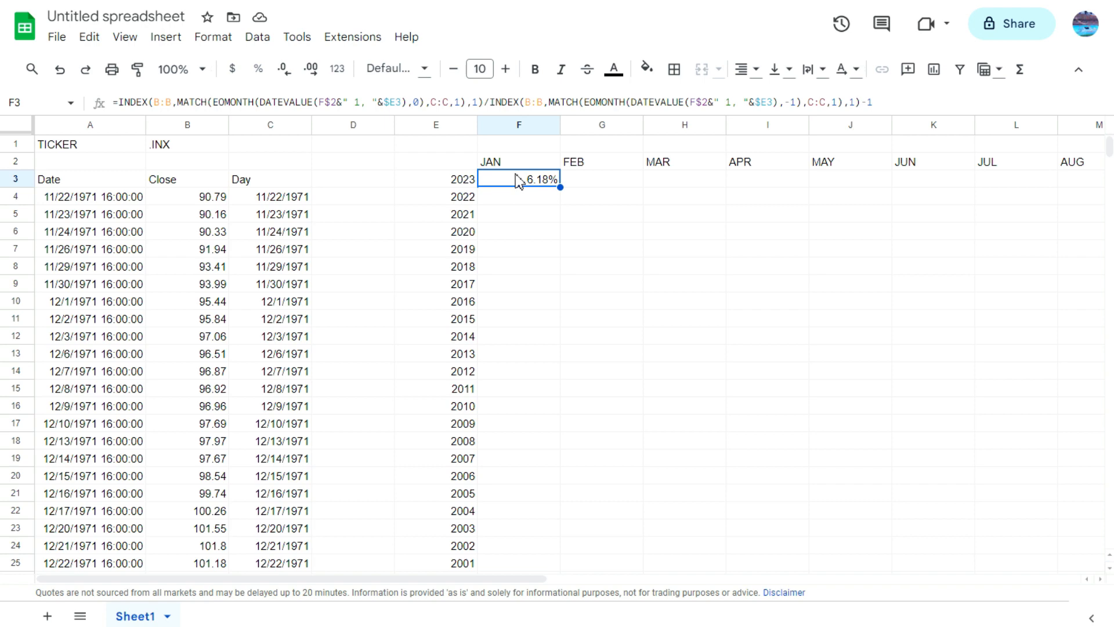
left_click_drag(521, 579, 733, 617)
left_click_drag(117, 187, 882, 179)
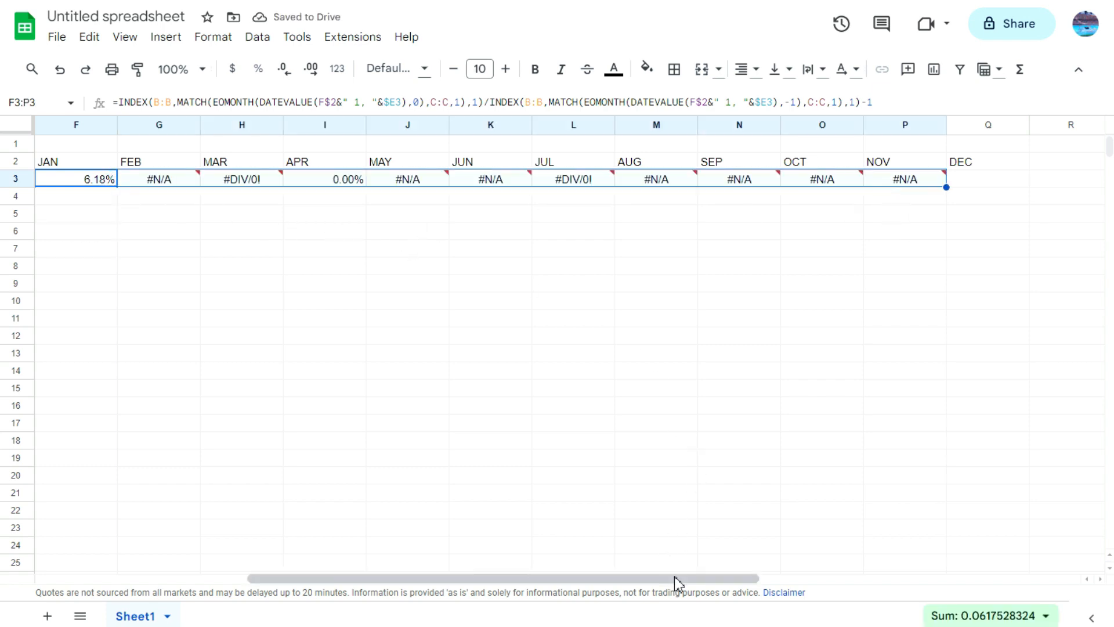
Step: Inspect the column references in the copied February formula in G3, and undo the fill across row 3
left_click_drag(674, 579, 578, 579)
left_click(406, 179)
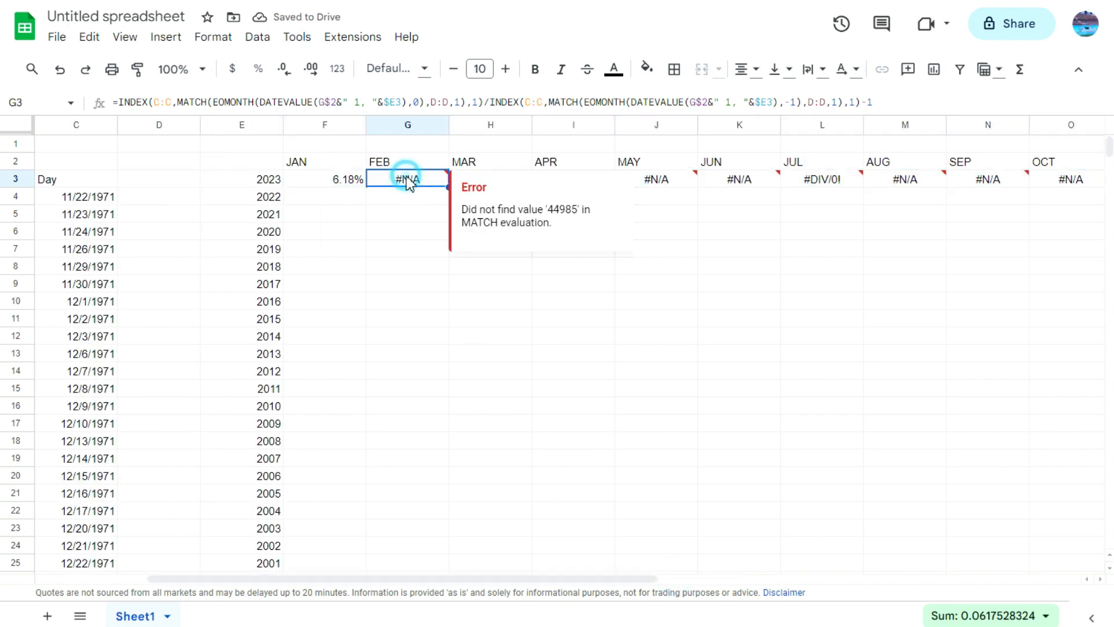
left_click(379, 103)
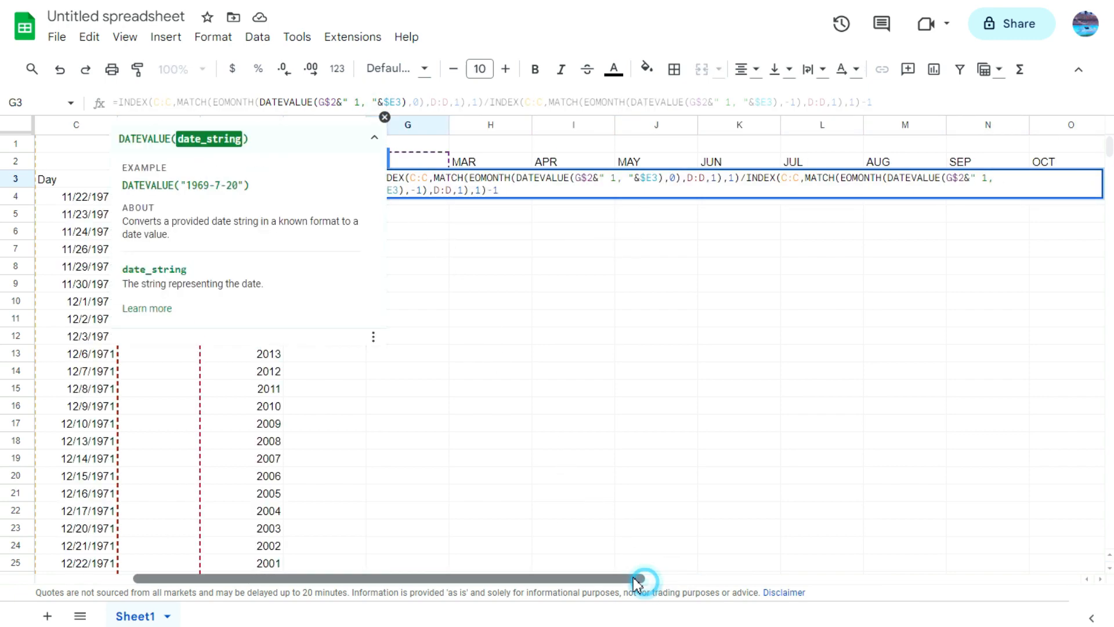
left_click_drag(642, 579, 596, 578)
left_click(567, 301)
key("ctrl+z")
key("ctrl+z")
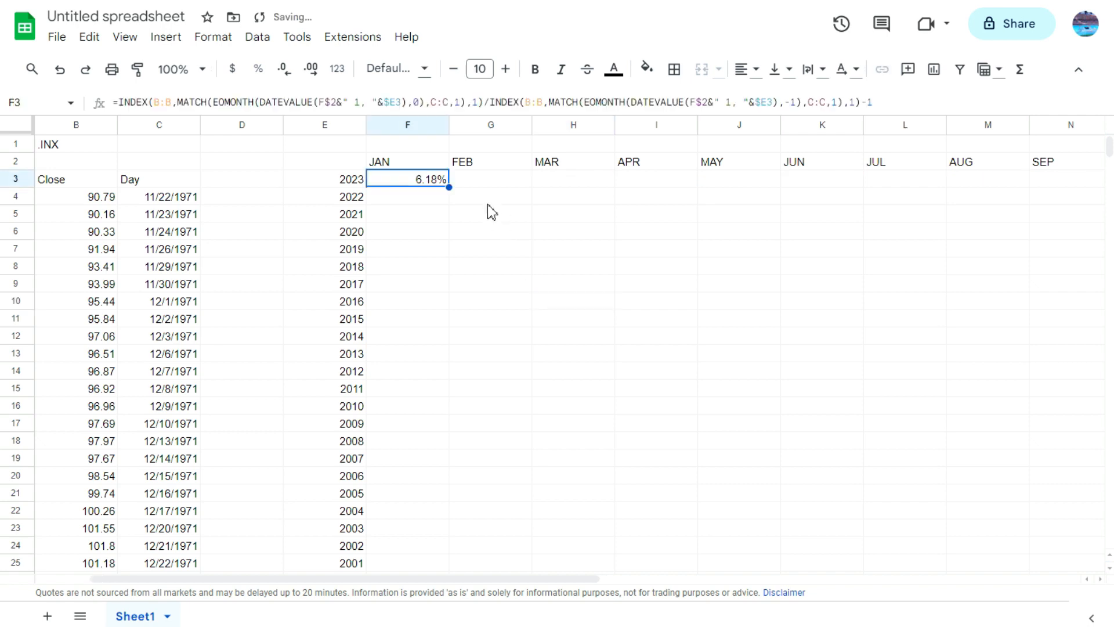
Step: Make the MATCH range in the numerator of the F3 formula absolute as $C:$C
left_click(435, 102)
type("$C:")
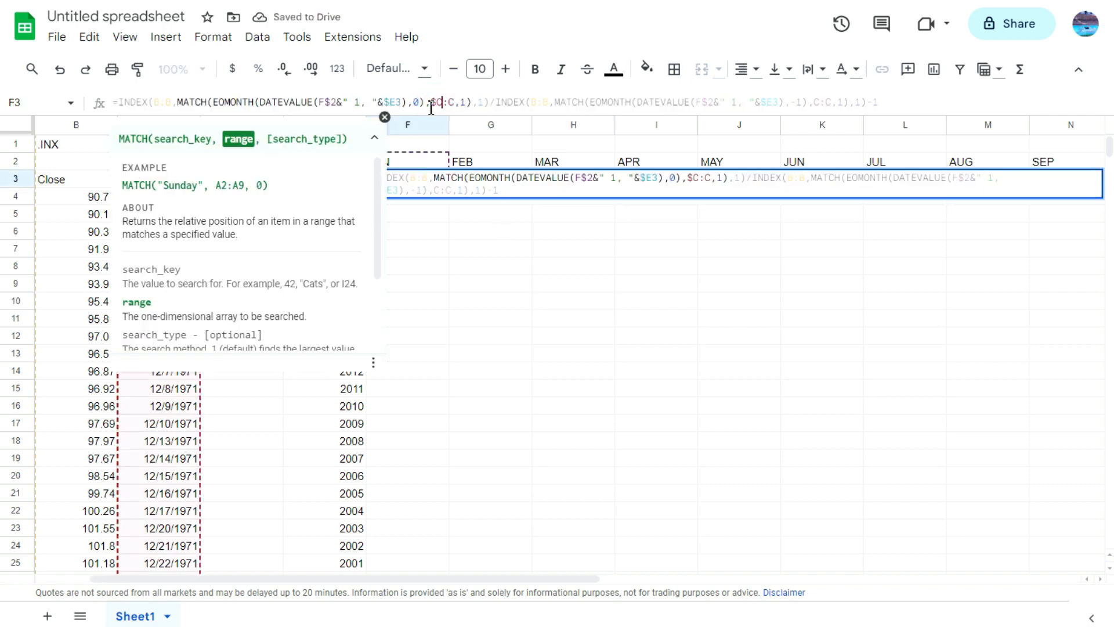
type("$")
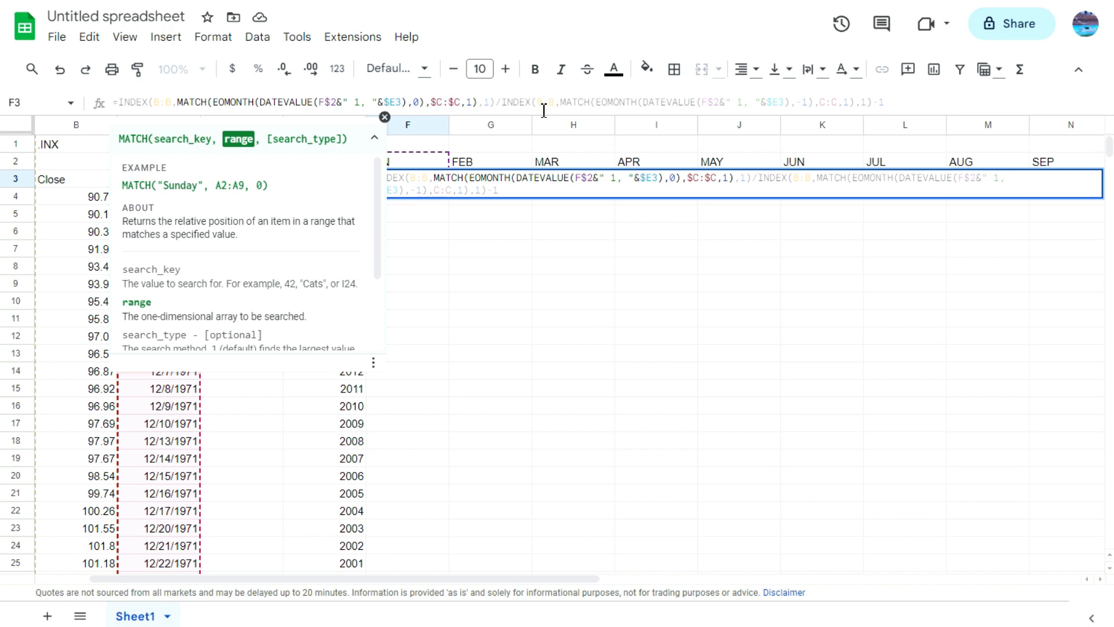
Step: Make the INDEX references in both the denominator and numerator of the F3 formula absolute as $B:$B
left_click(541, 105)
type("$")
key("Right")
key("Right")
type("$C:")
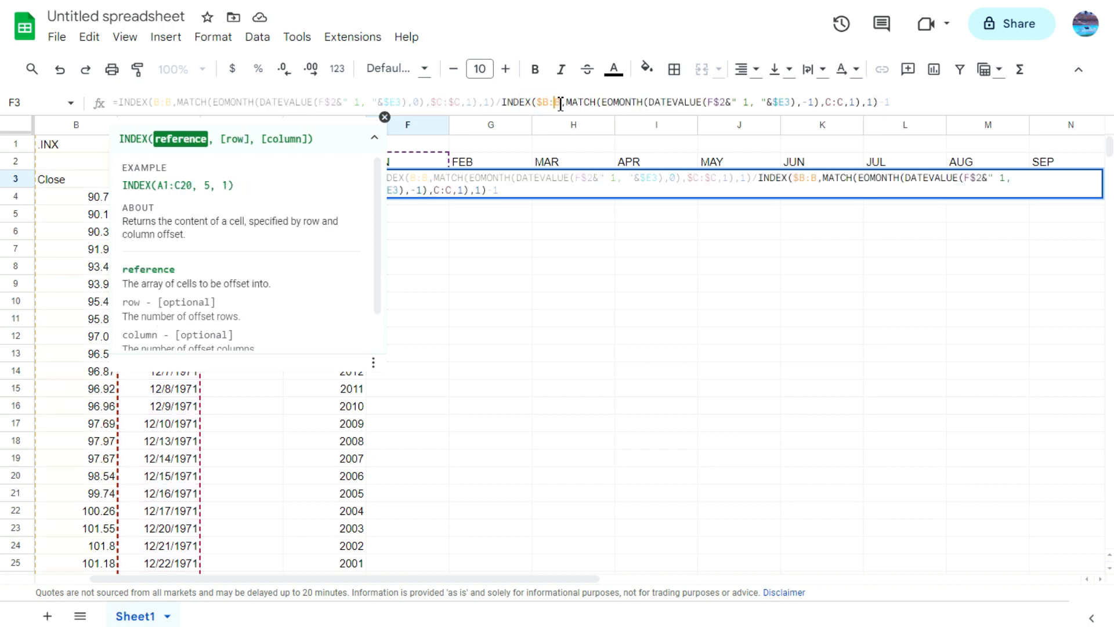
type("$")
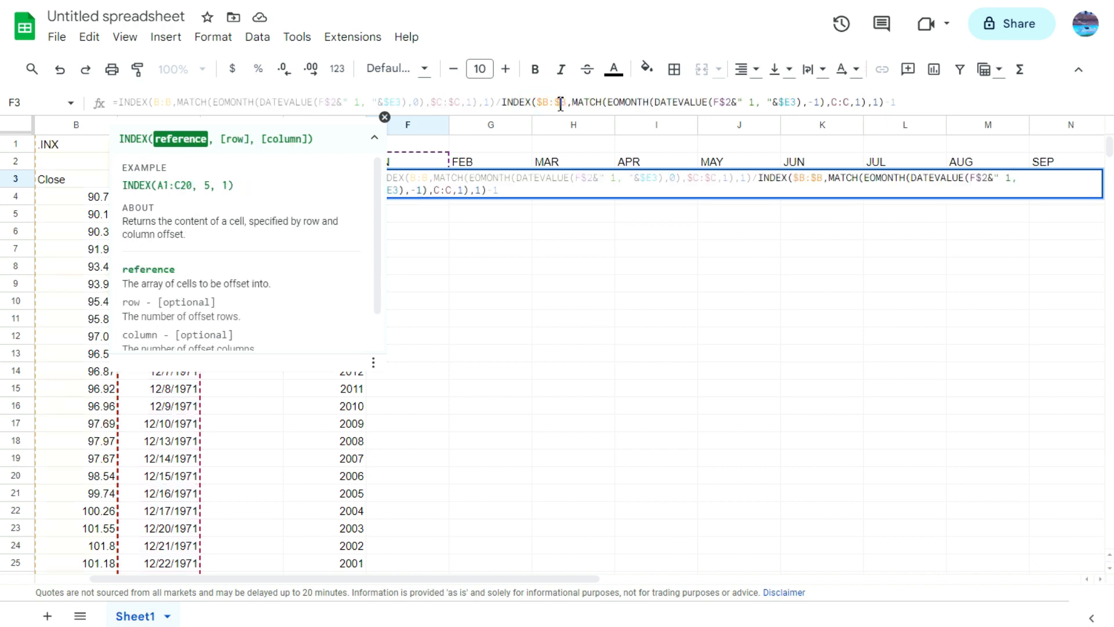
left_click(160, 102)
type("$B:$")
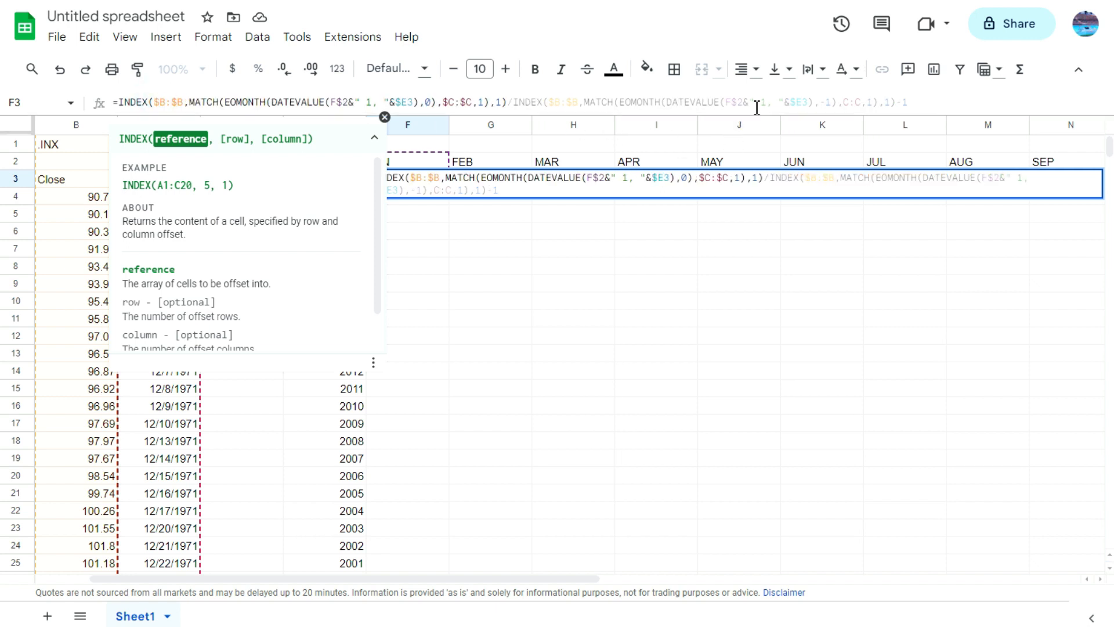
Step: Make the MATCH range in the denominator of the F3 formula absolute as $C:$C and enter the formula
left_click(845, 102)
type("$")
type("$")
key("Return")
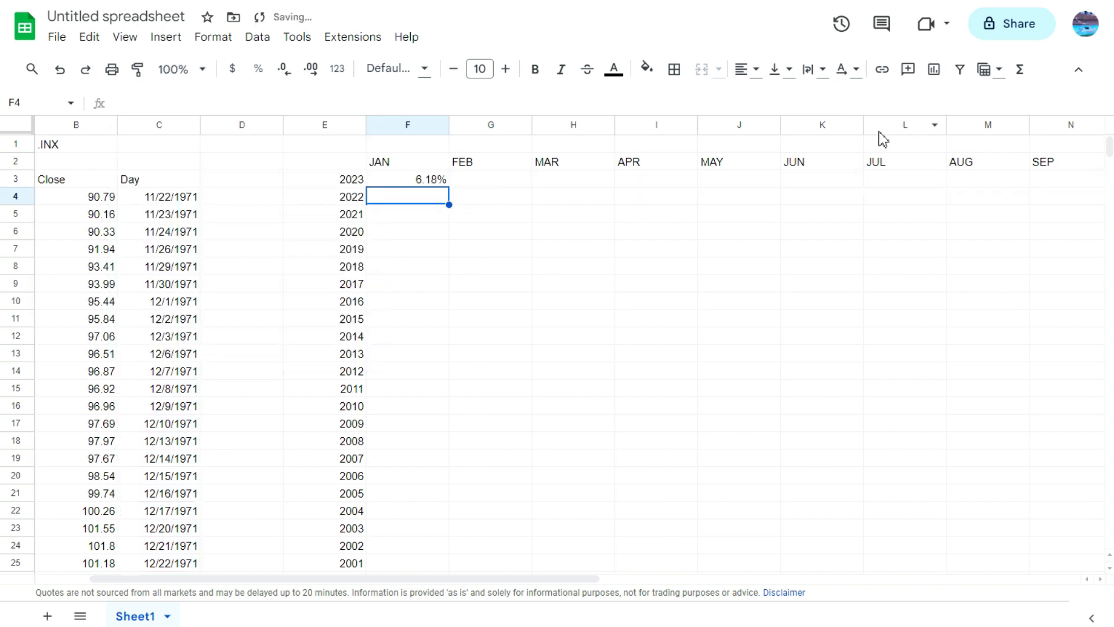
Step: Fill the corrected F3 formula across row 3 through December in Q3 and check the December cell
left_click(425, 184)
left_click_drag(450, 187, 893, 184)
left_click(608, 182)
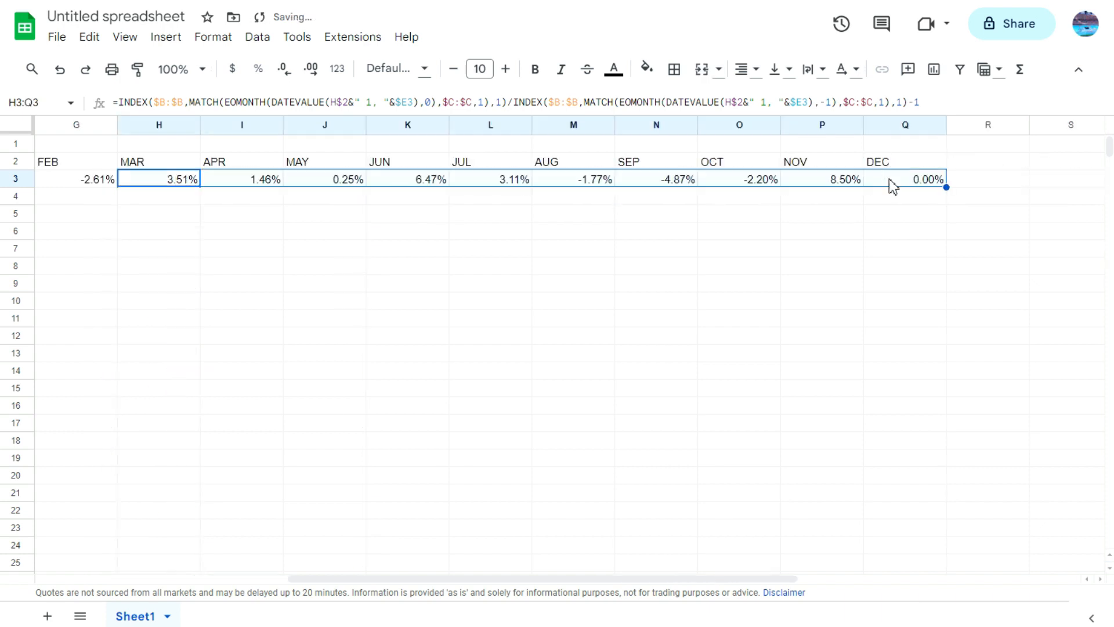
left_click(886, 224)
left_click(883, 182)
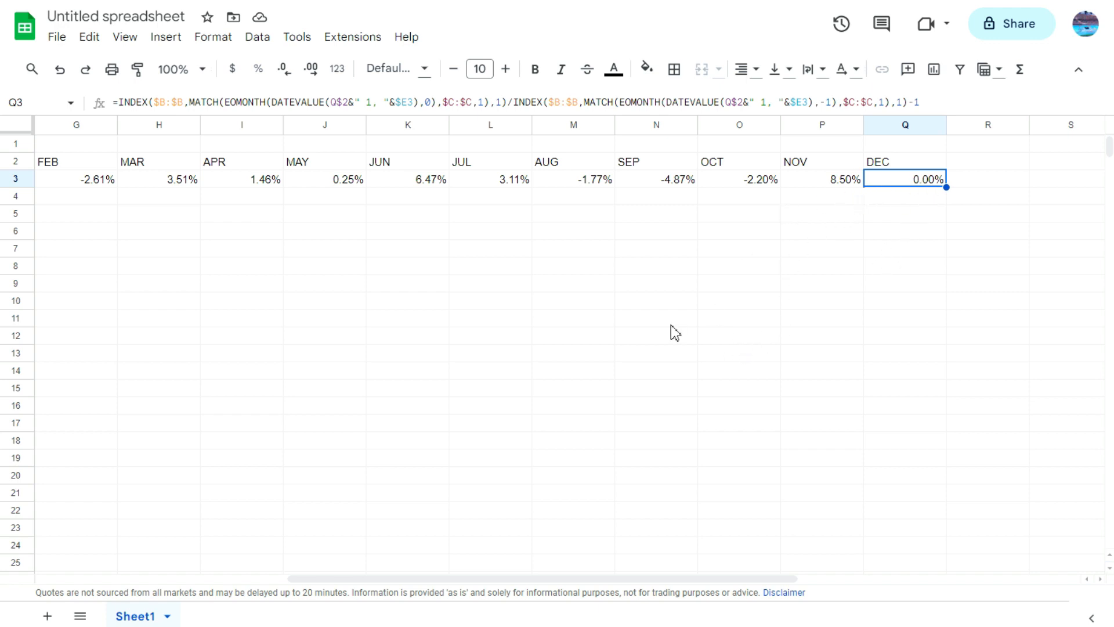
Step: Select the 2023 returns in F3:Q3 and fill the formulas down for all the years listed in column E
left_click_drag(774, 580, 731, 564)
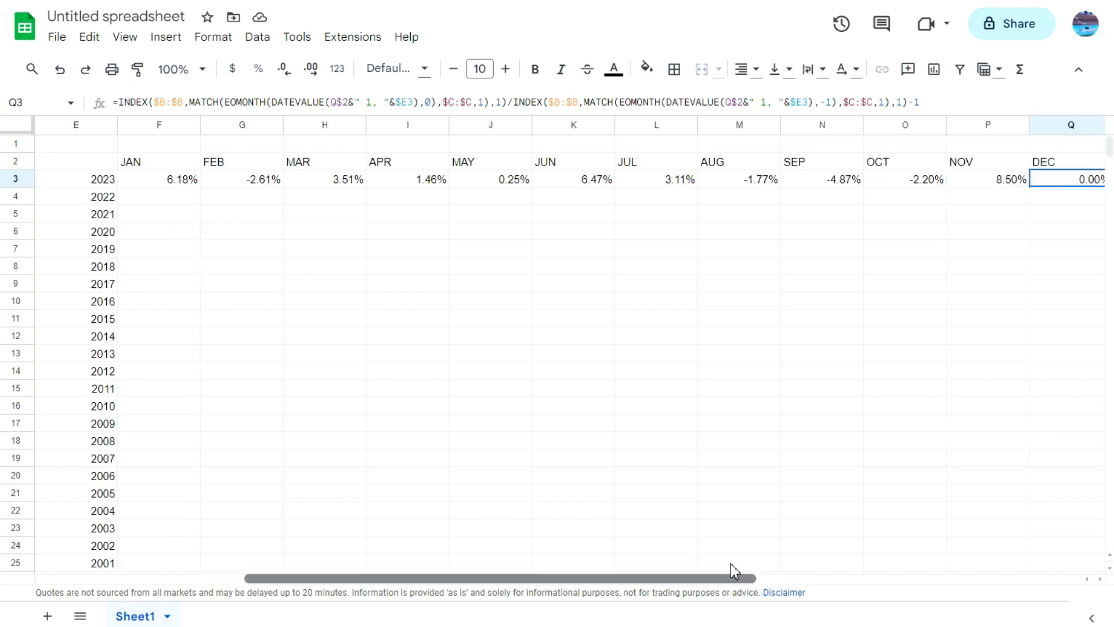
left_click(177, 179)
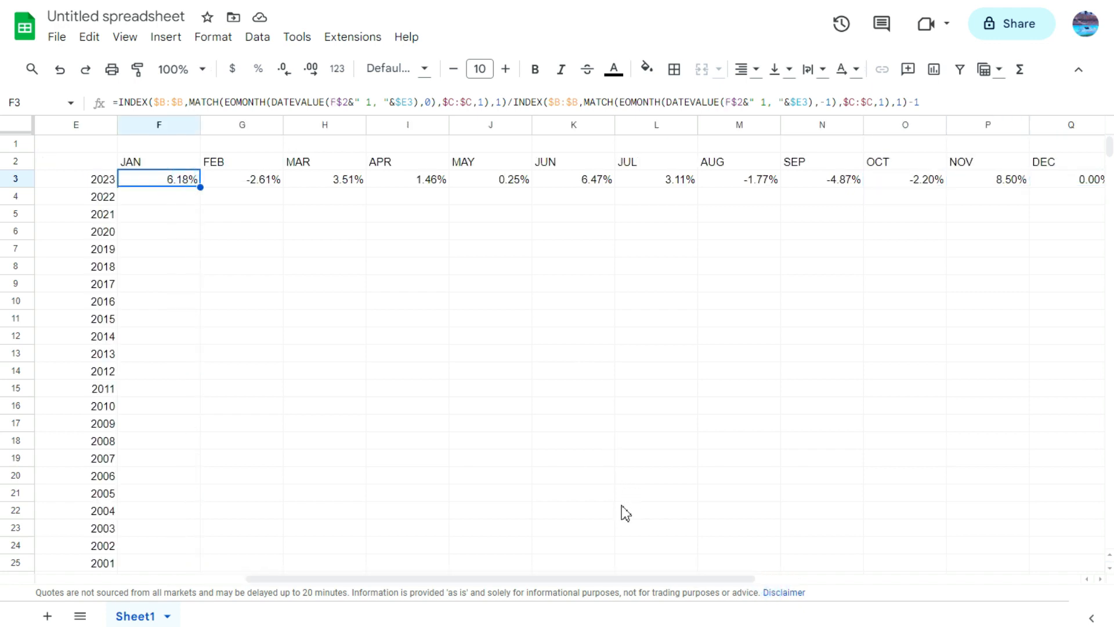
left_click_drag(659, 579, 806, 579)
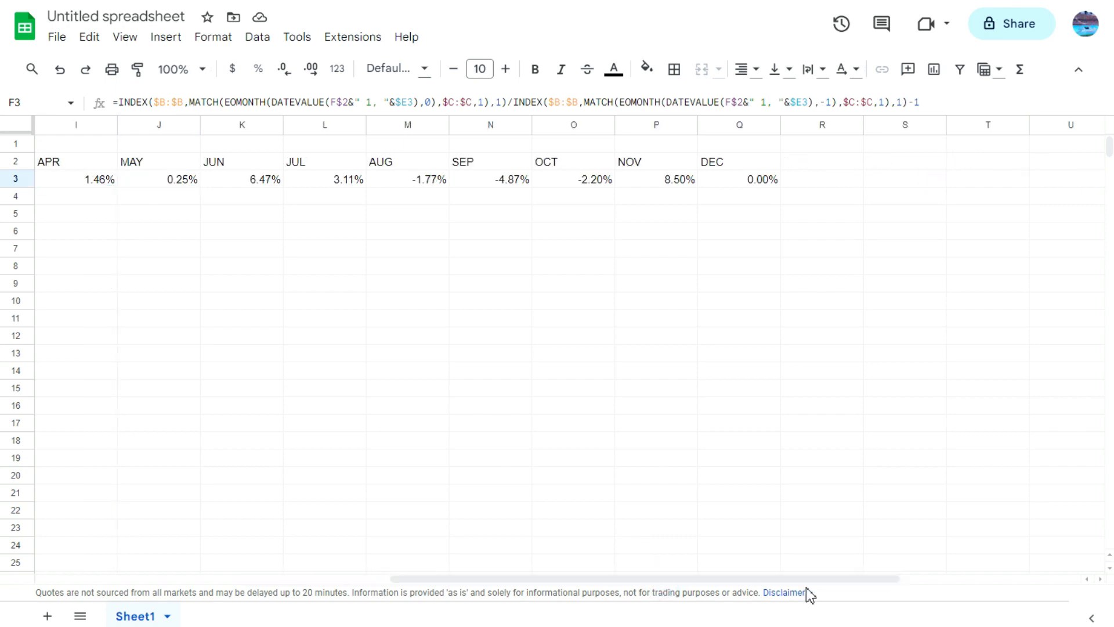
left_click(755, 181, "shift")
double_click(780, 187)
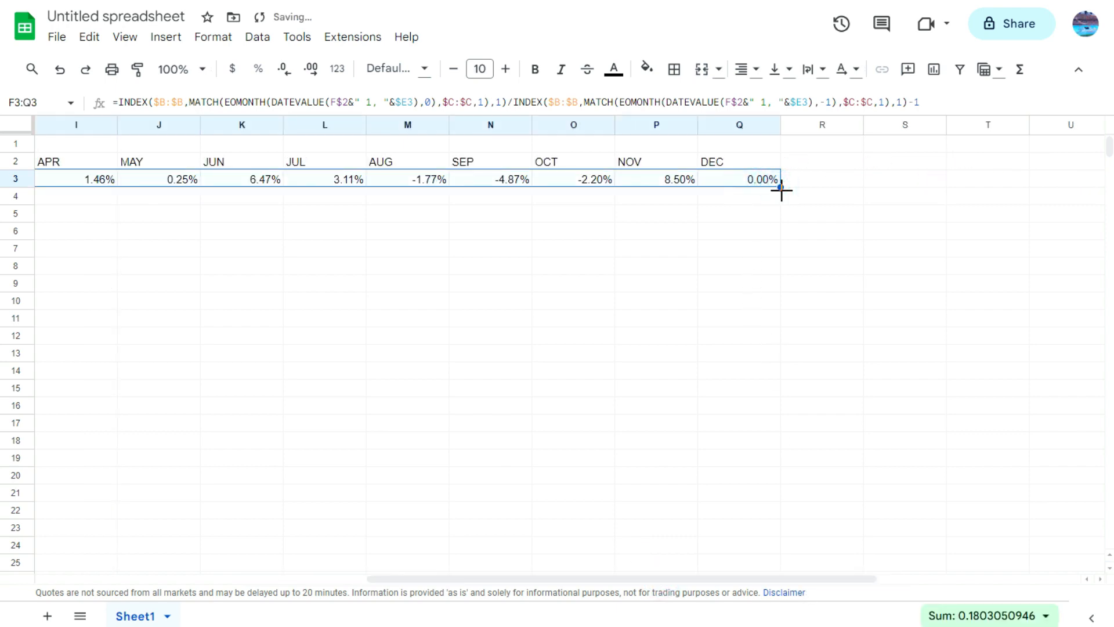
left_click_drag(785, 579, 533, 531)
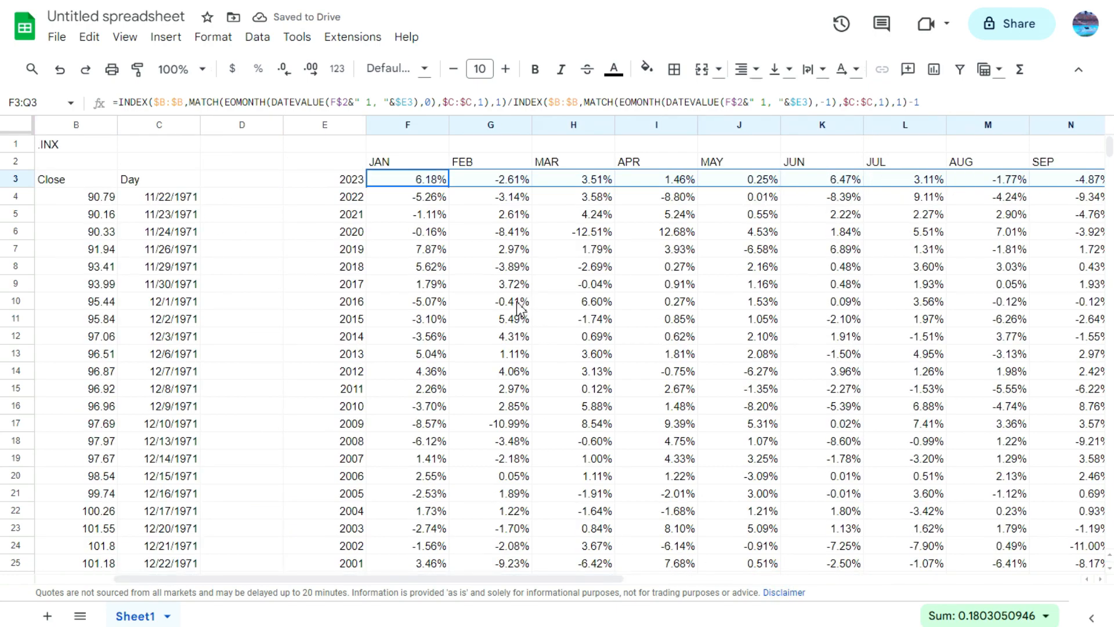
Step: Examine the 2020 monthly returns in row 6 from January through December
left_click(358, 236)
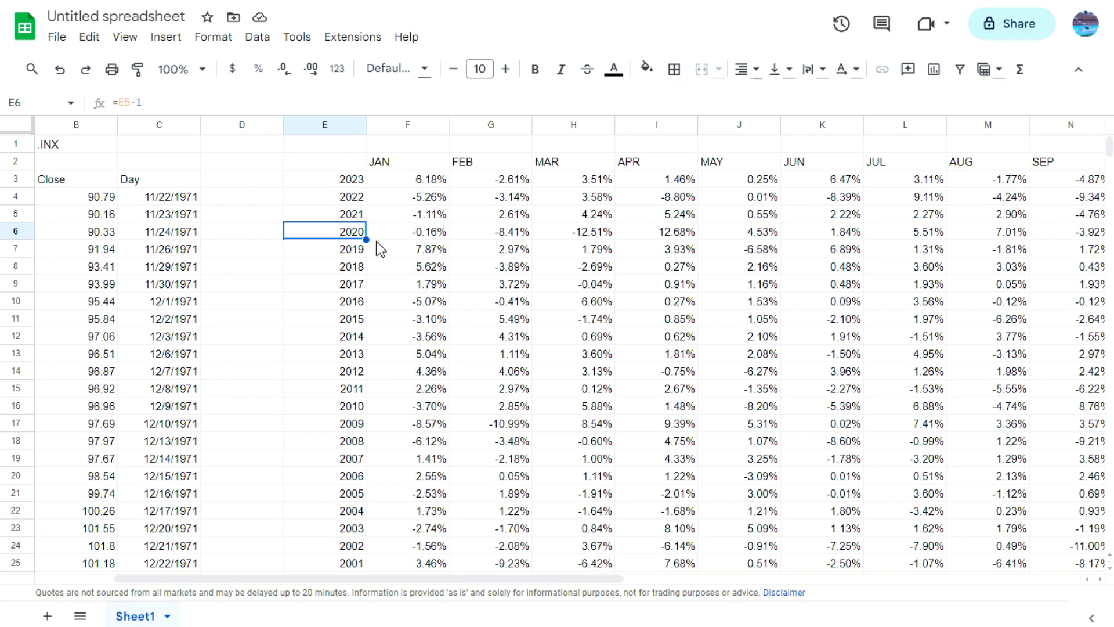
key("Right")
key("Right")
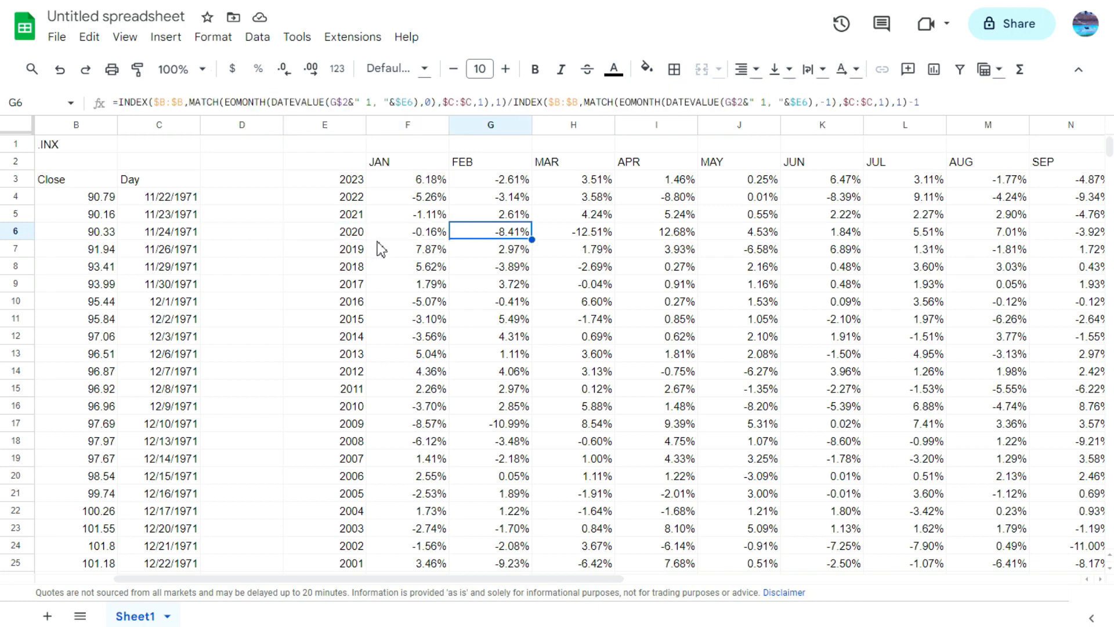
key("Right")
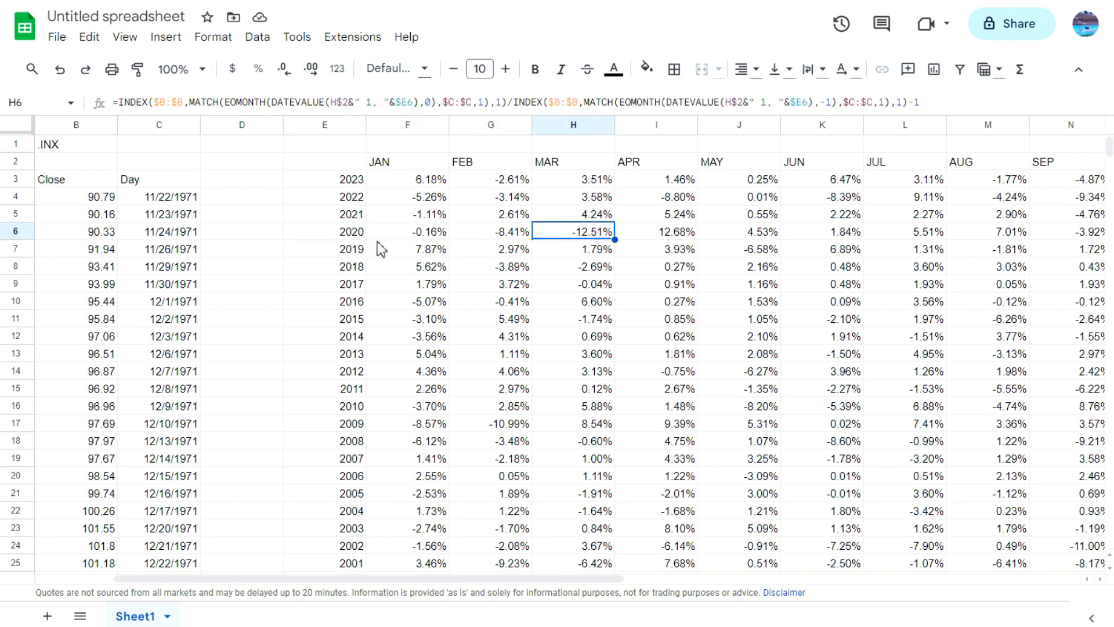
key("Right")
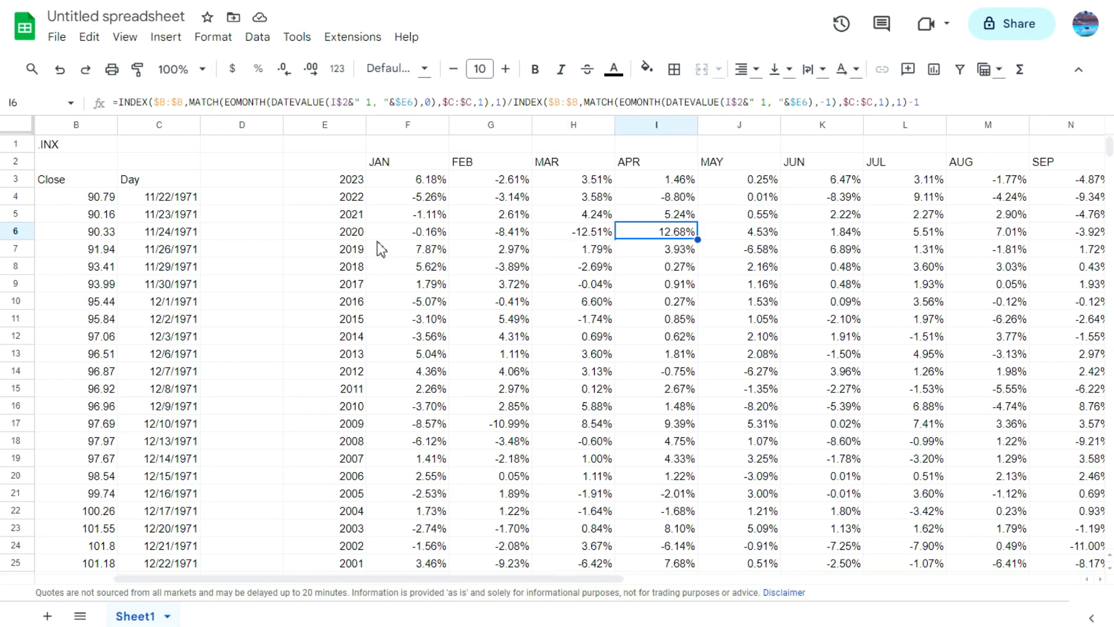
key("Left")
key("Right")
key("Left")
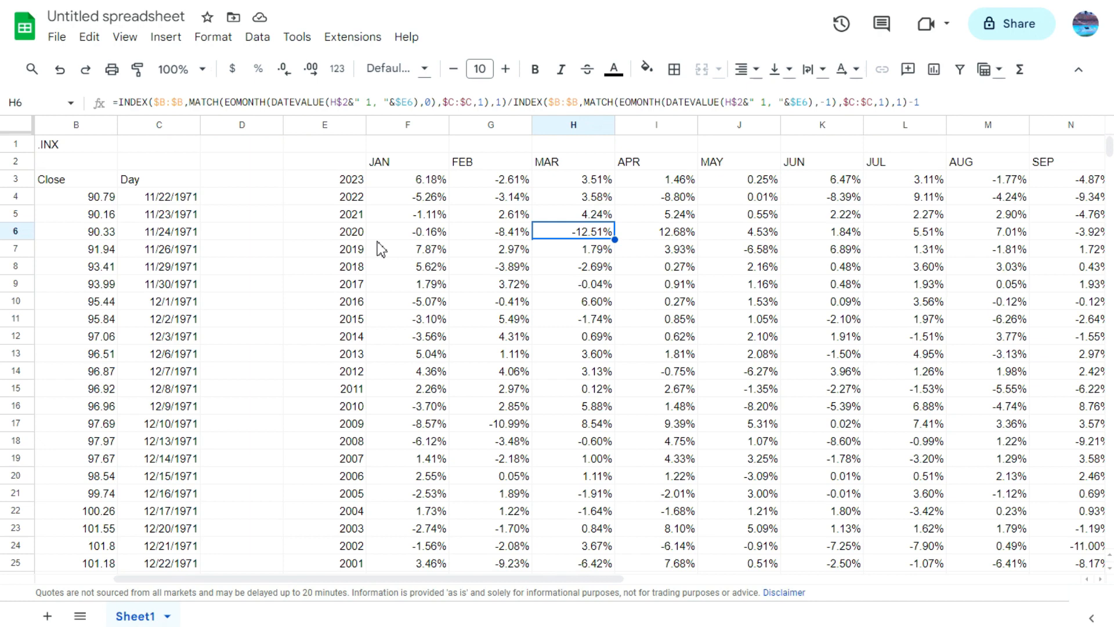
key("Right")
key("Right")
key("Right")
key("Right")
key("Right")
key("Right")
key("Right")
key("Right")
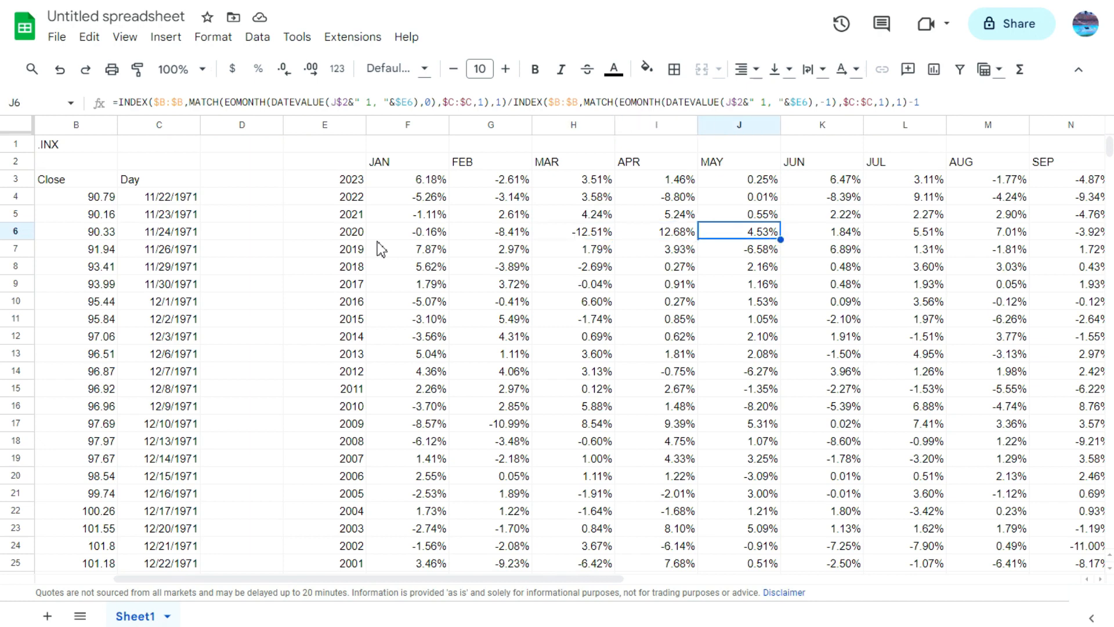
key("Right")
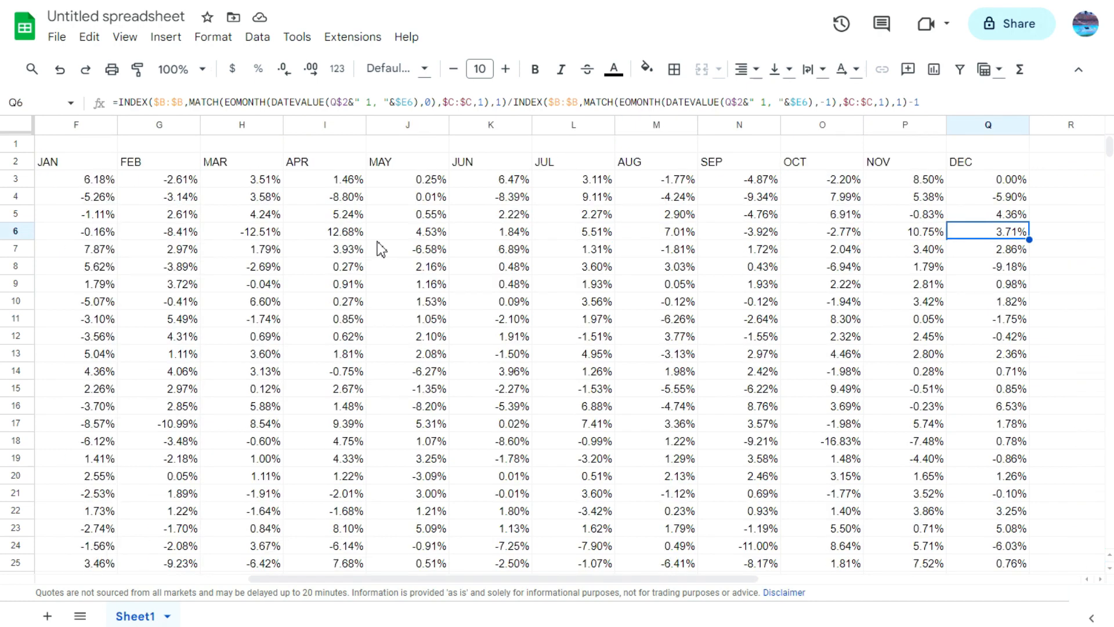
Step: Examine the 2021 monthly returns in row 5 from January through December
key("Left")
key("Left")
key("Left")
key("Left")
key("Left")
key("Left")
key("Left")
key("Left")
key("Left")
key("Left")
key("Left")
key("Left")
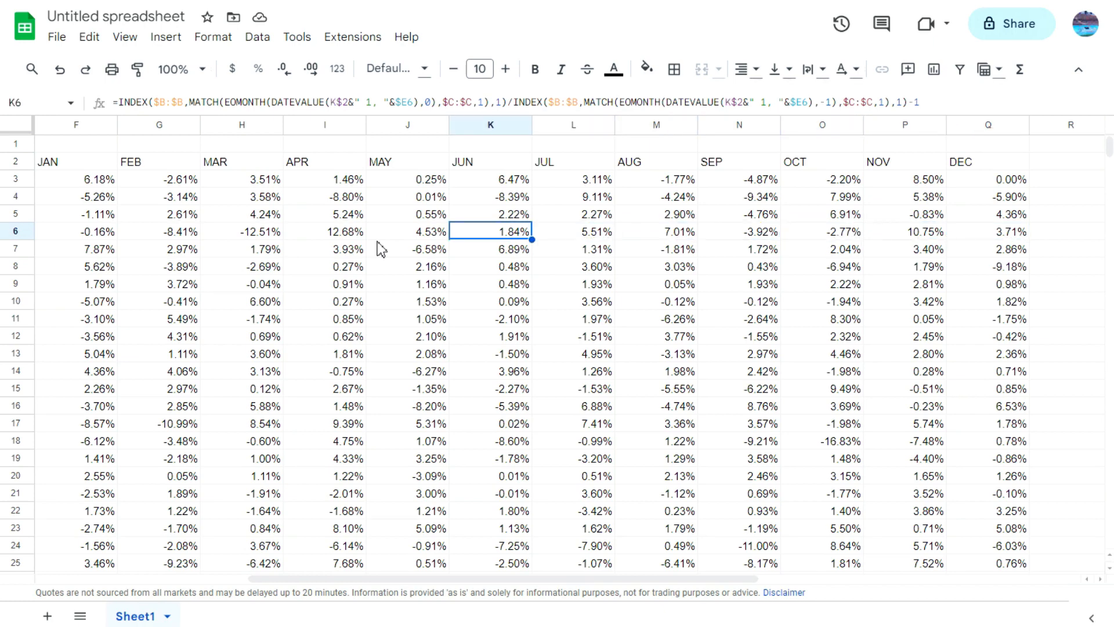
key("Left")
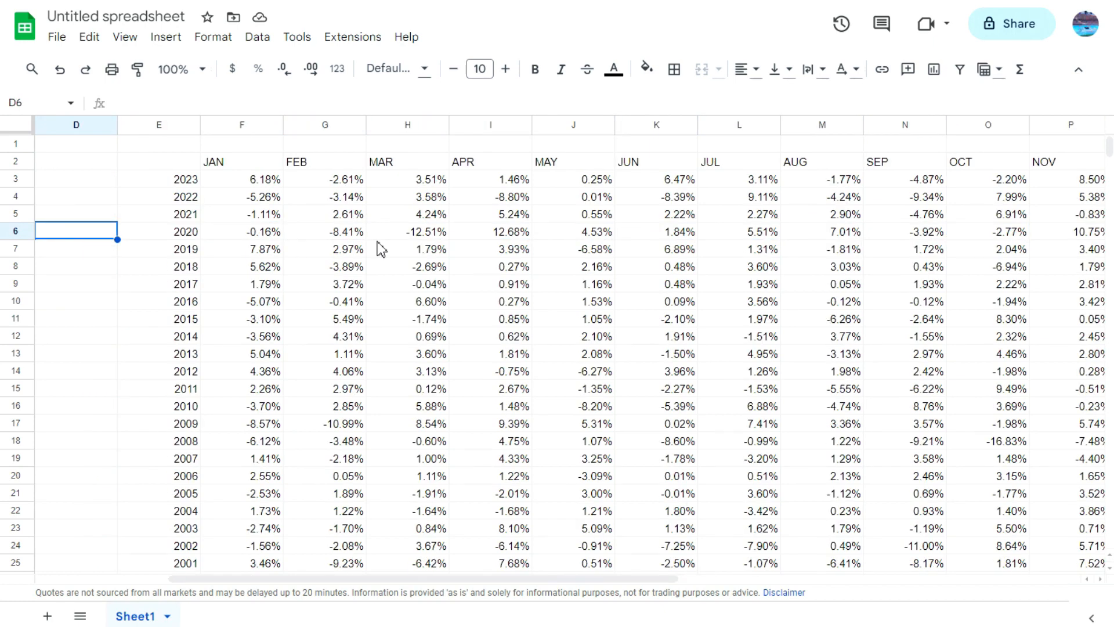
key("Up")
key("Right")
key("Right")
key("Right")
key("Right")
key("Right")
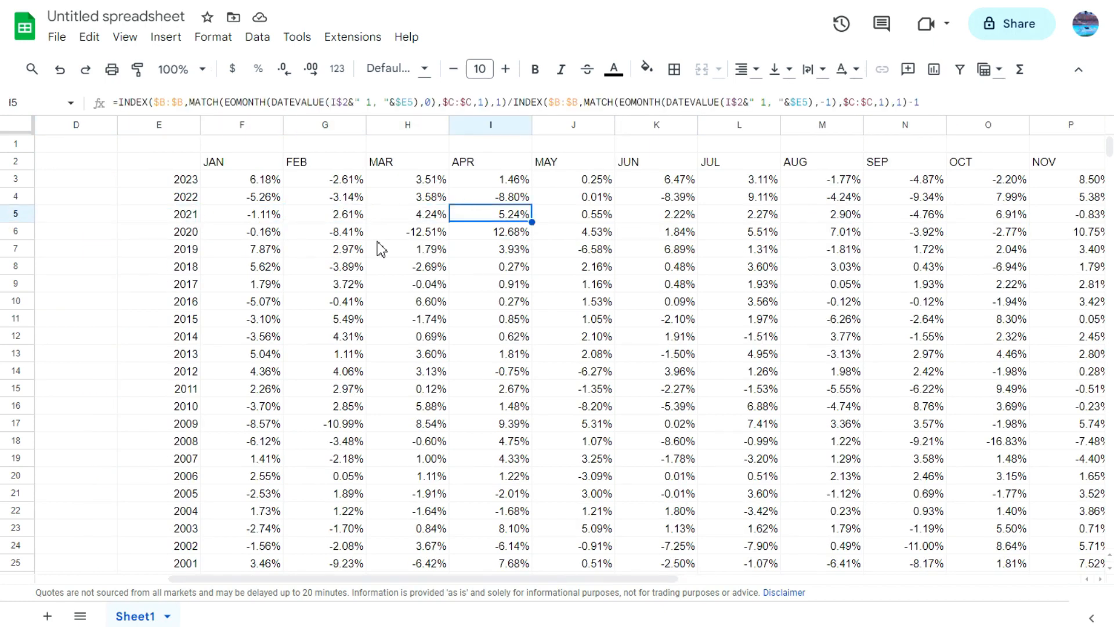
key("Left")
key("Right")
key("Right")
key("Right")
key("Right")
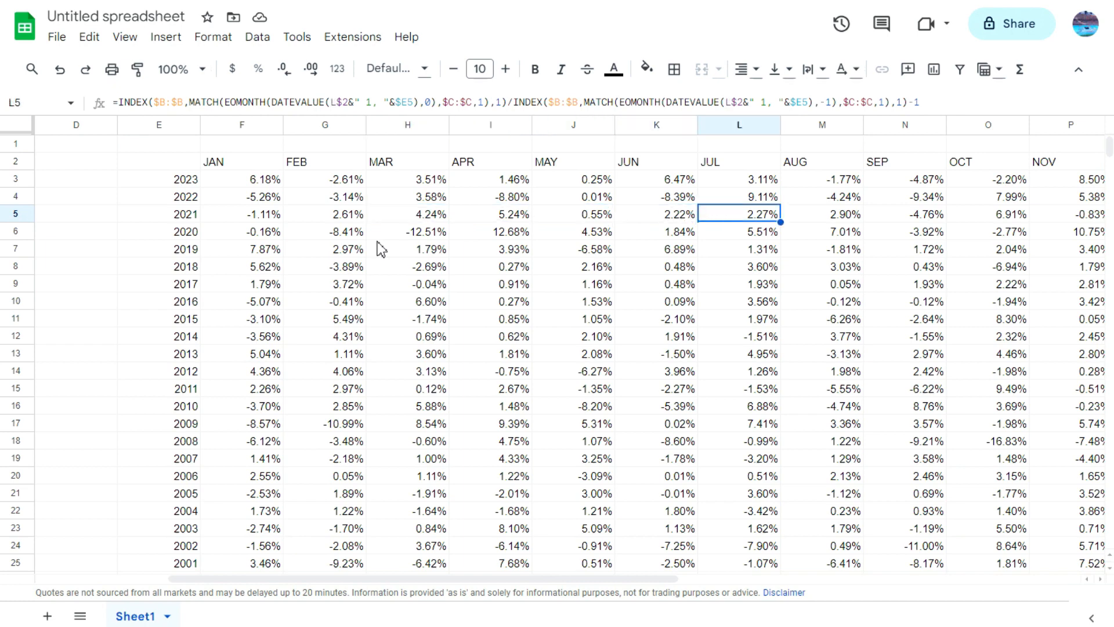
key("Right")
key("Right")
key("Right")
key("Right")
key("Right")
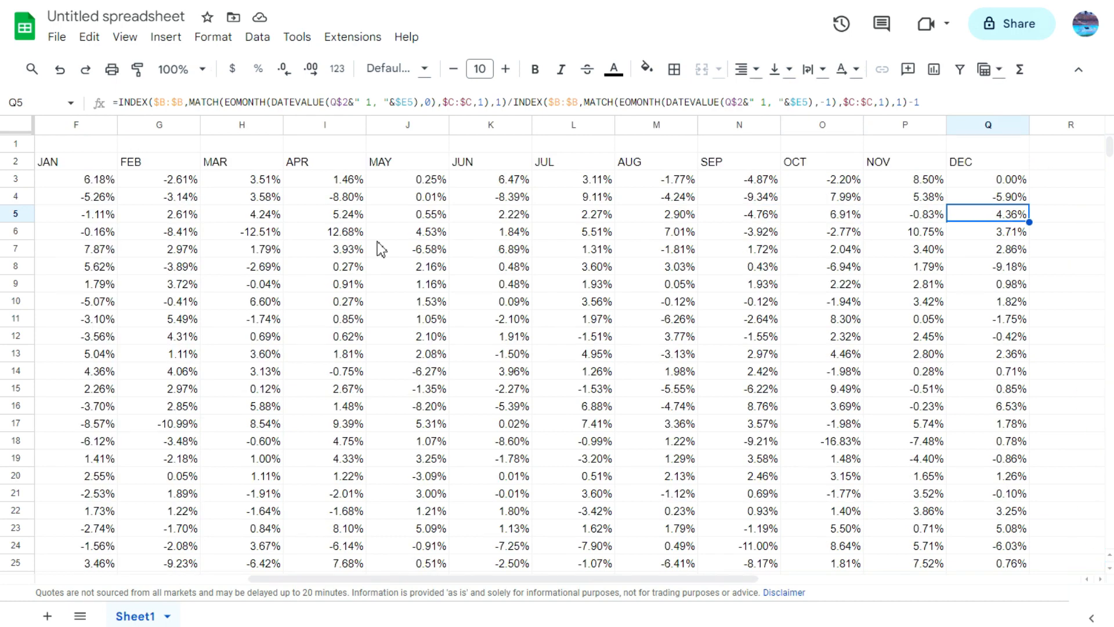
Step: Examine the 2022 monthly returns in row 4, the 2023 returns in row 3, and the March 2020 return in H6
key("Up")
key("Left")
key("Left")
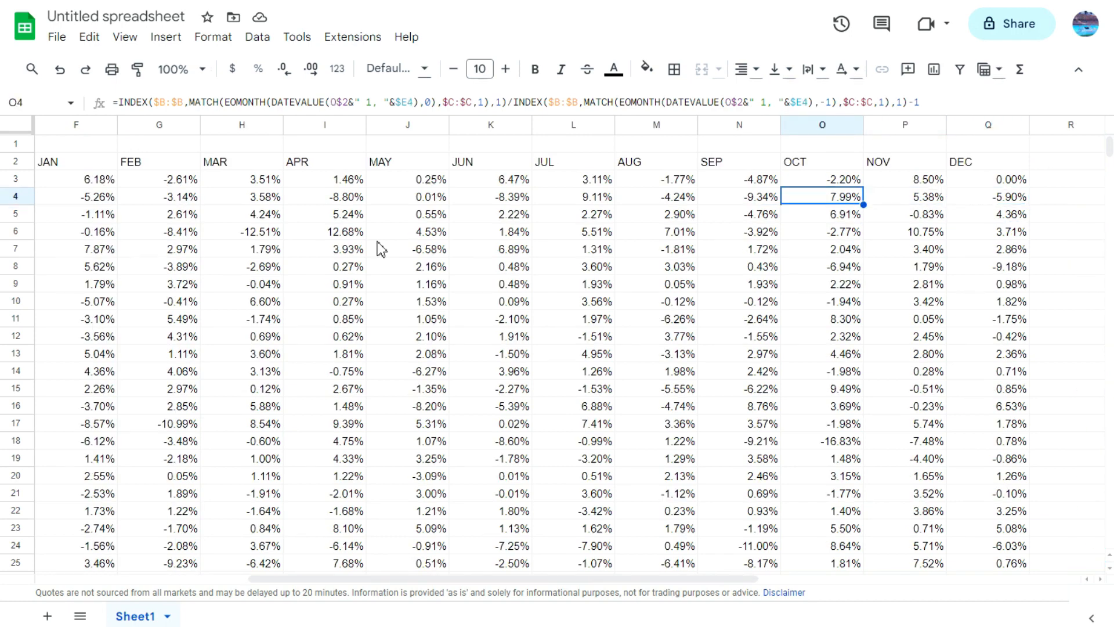
key("Left")
key("Left")
key("Left")
key("Left")
key("Left")
key("Left")
key("Left")
key("Left")
key("Left")
key("Left")
key("Left")
key("Right")
key("Up")
key("Right")
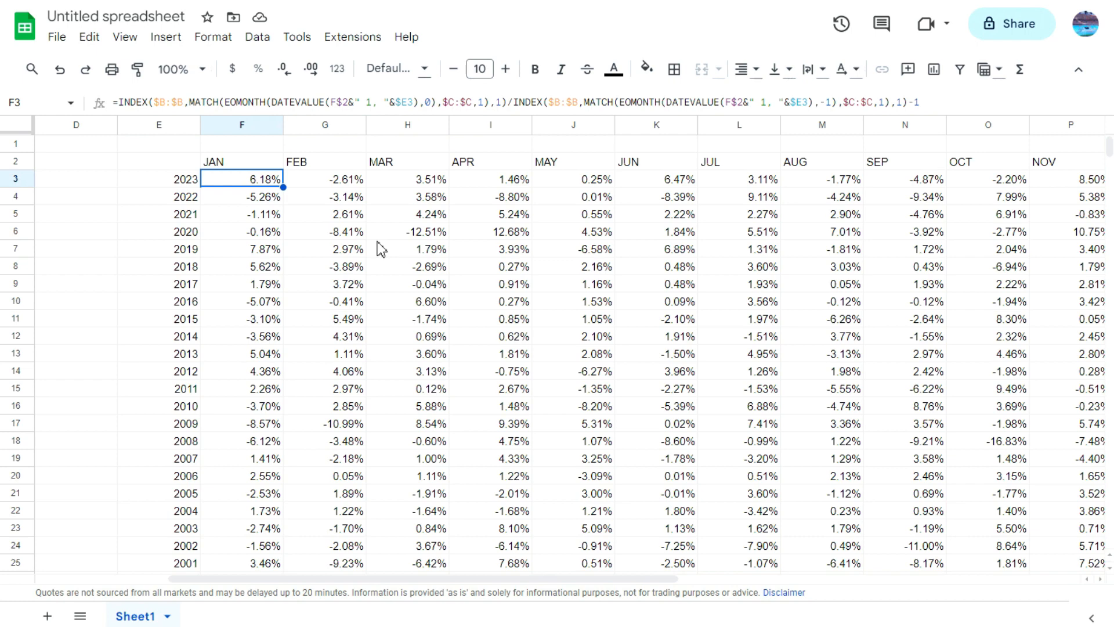
left_click(409, 231)
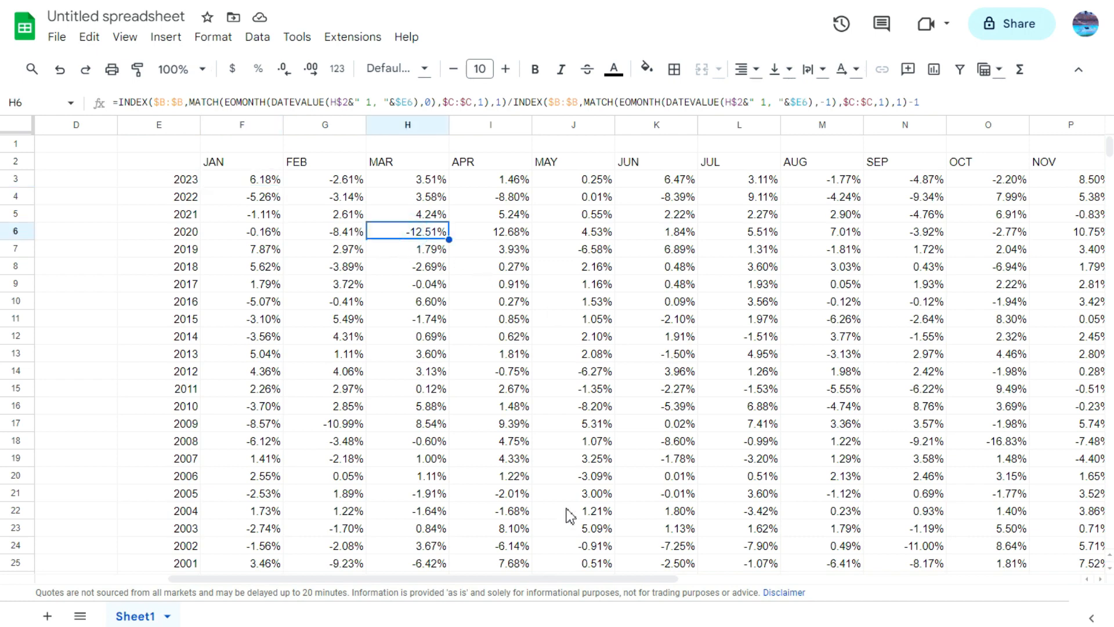
Step: Locate the March 2021 closing prices in the daily price data in columns A to C
left_click_drag(598, 578, 430, 575)
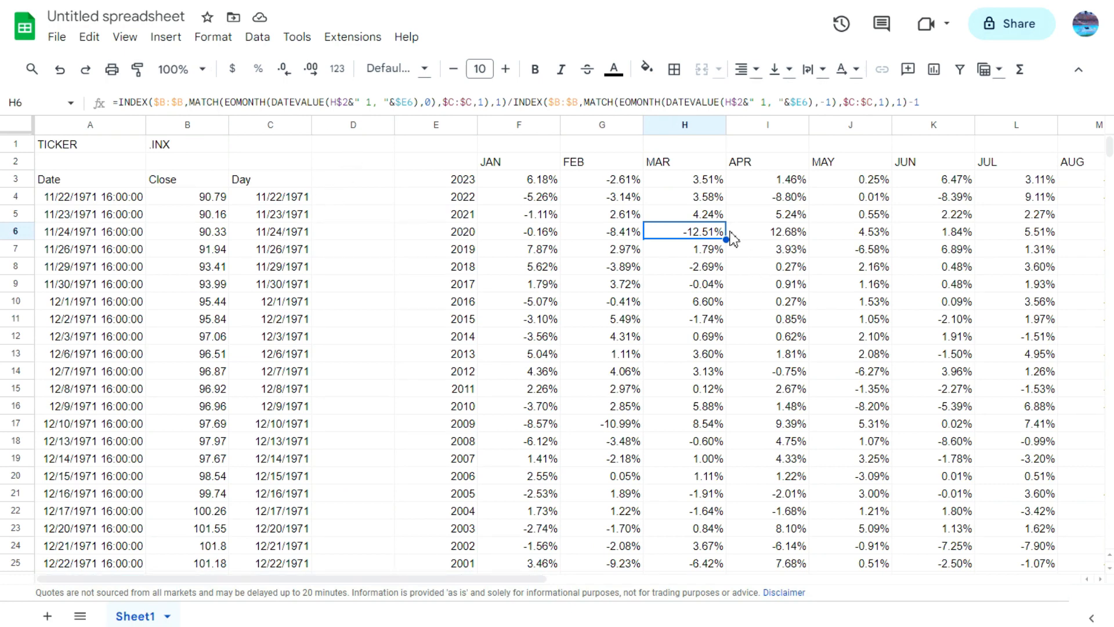
left_click(224, 216)
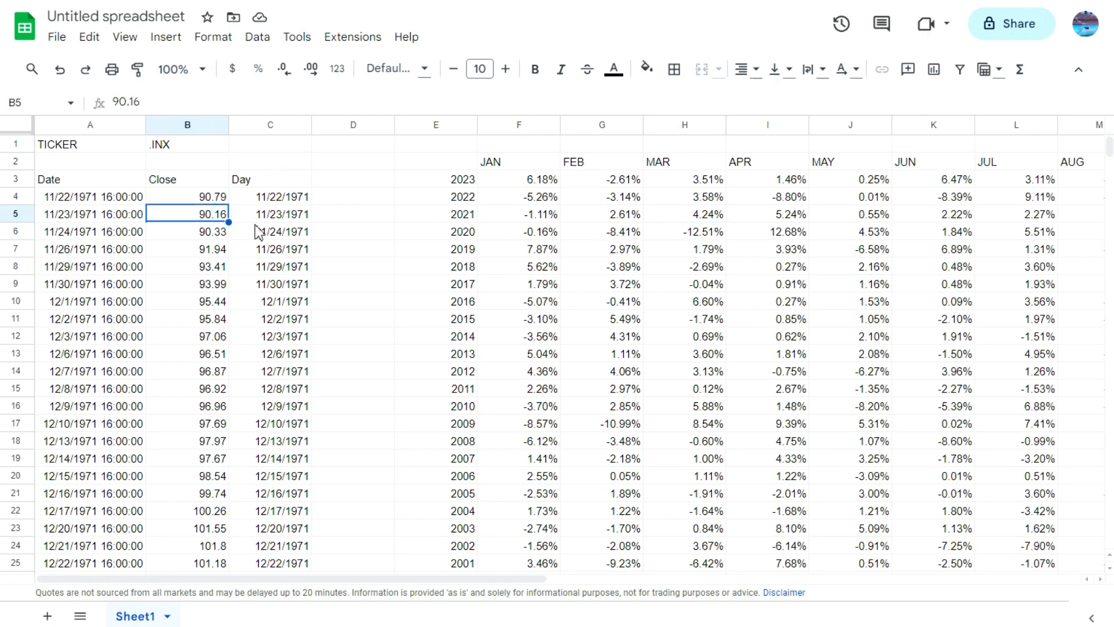
scroll(258, 232, "down", 20)
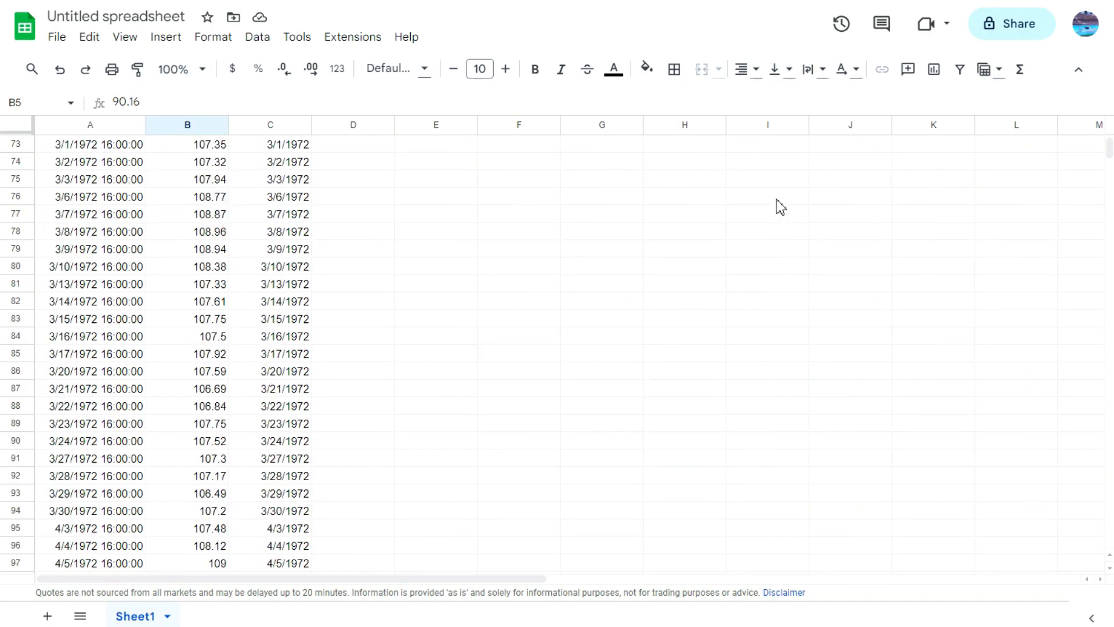
key("ctrl+Down")
key("Up")
key("Up")
scroll(359, 191, "up", 17)
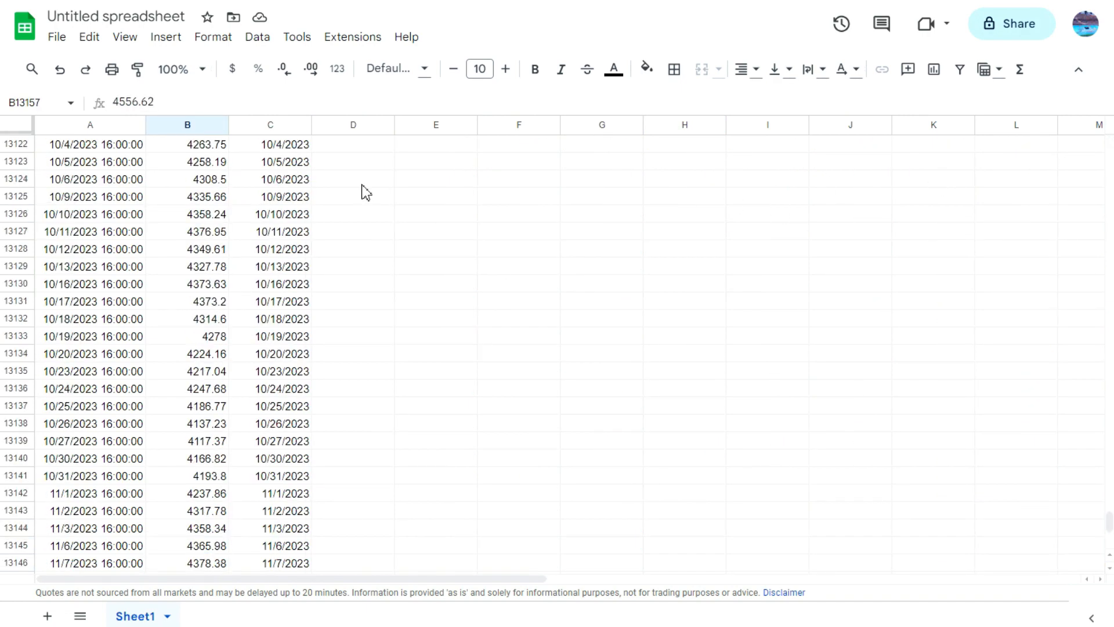
scroll(360, 191, "up", 20)
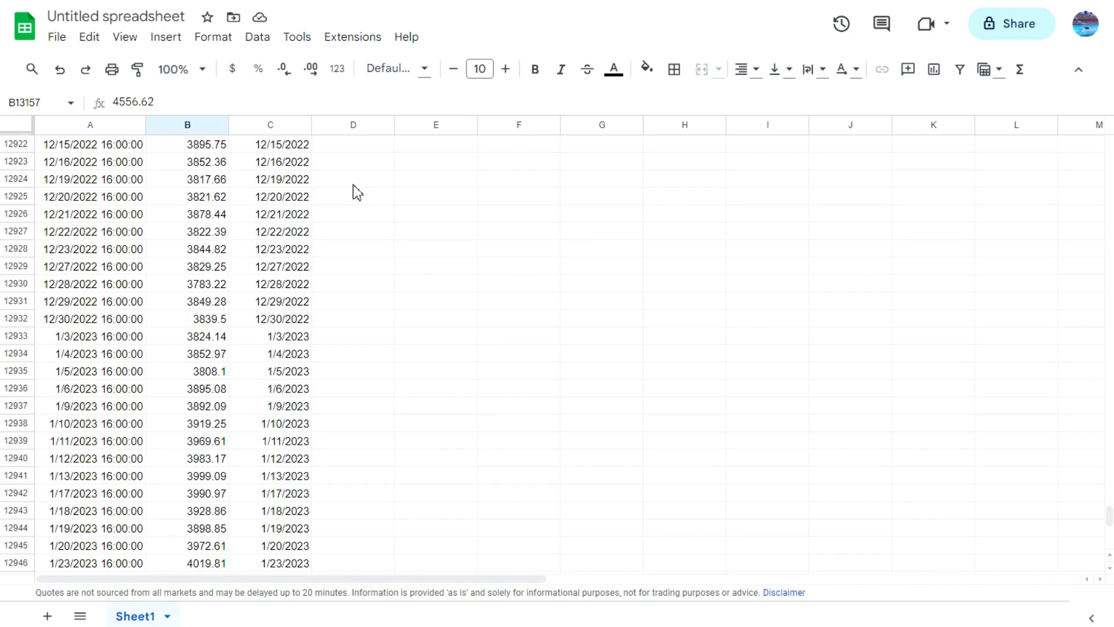
scroll(354, 191, "up", 20)
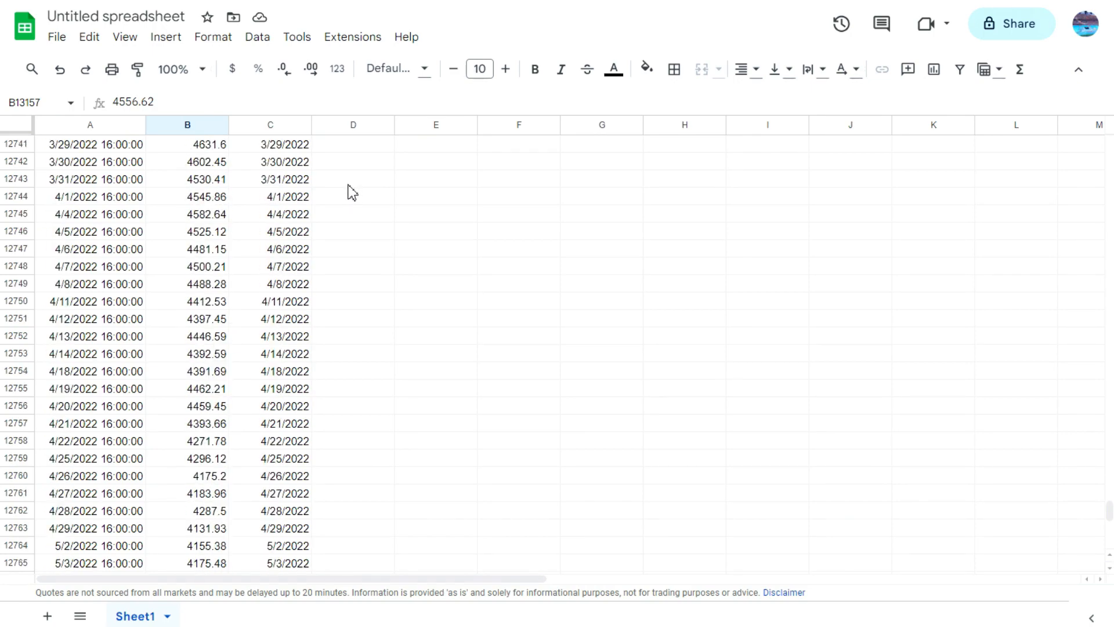
scroll(351, 192, "up", 12)
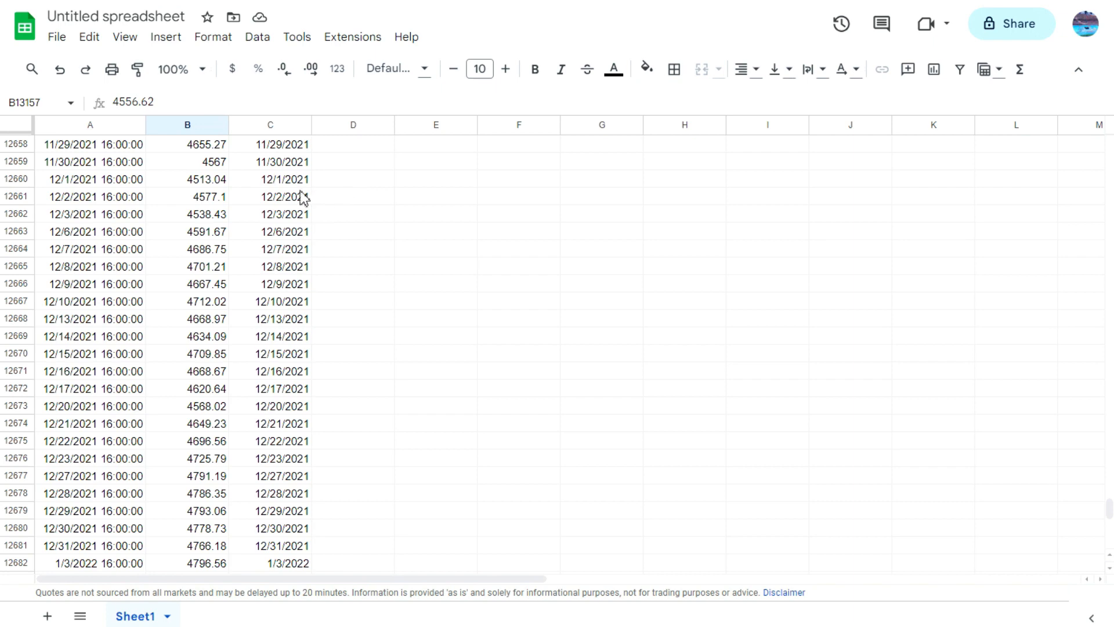
scroll(301, 201, "up", 4)
scroll(282, 203, "up", 20)
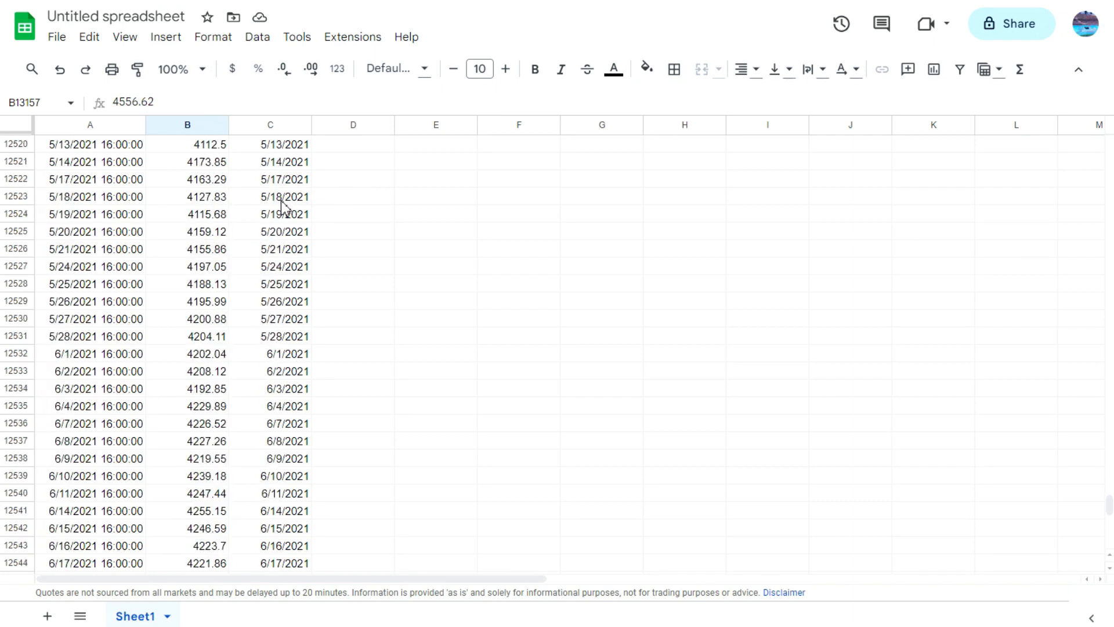
Step: Calculate the March 2021 return manually in E12490 with =B12490/B12467-1, dividing the 3/31/2021 close by the 2/26/2021 close
left_click(452, 463)
type("=")
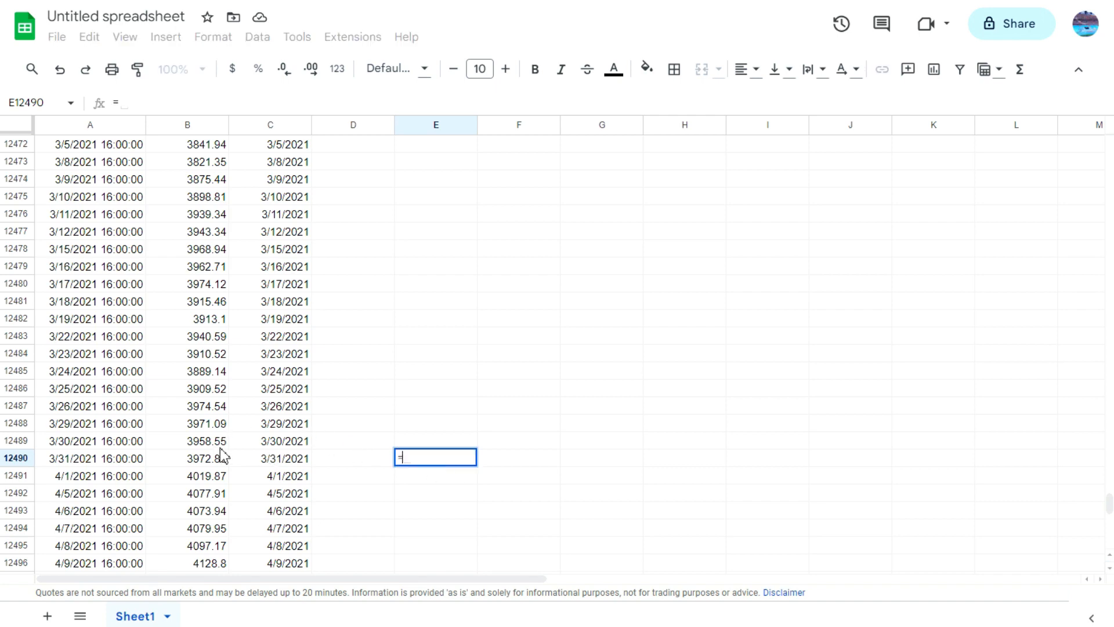
left_click(222, 453)
type("/")
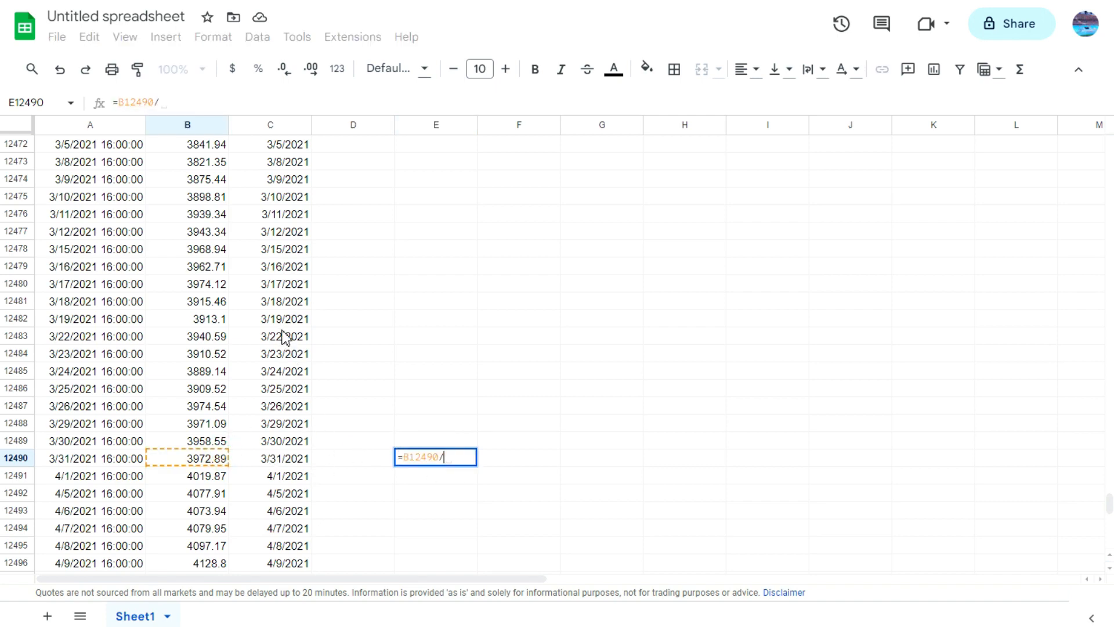
scroll(283, 328, "up", 3)
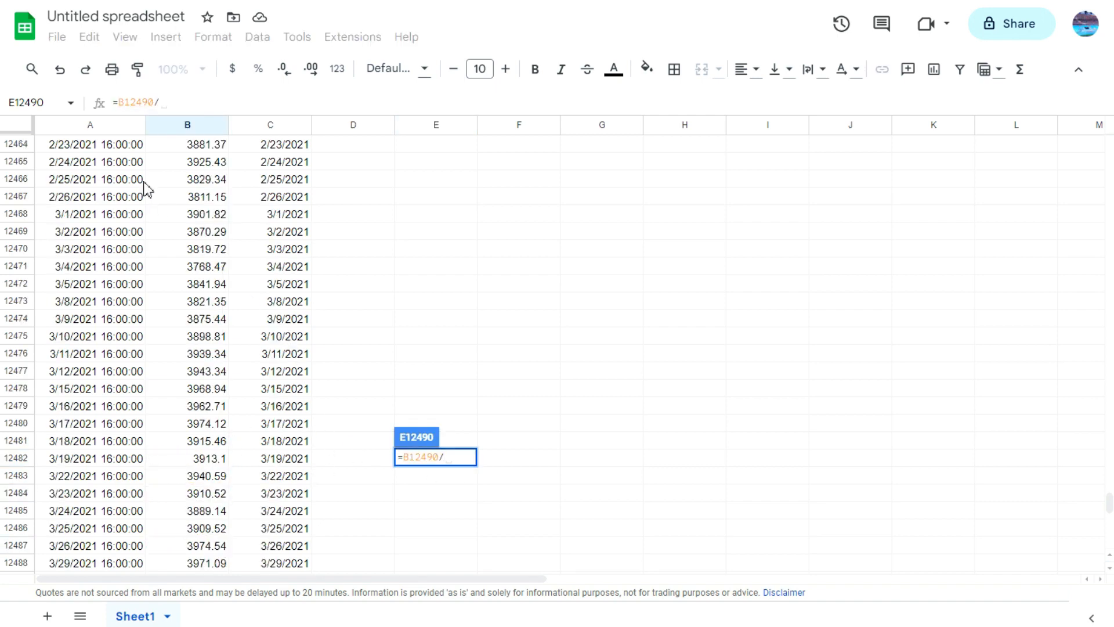
left_click(208, 198)
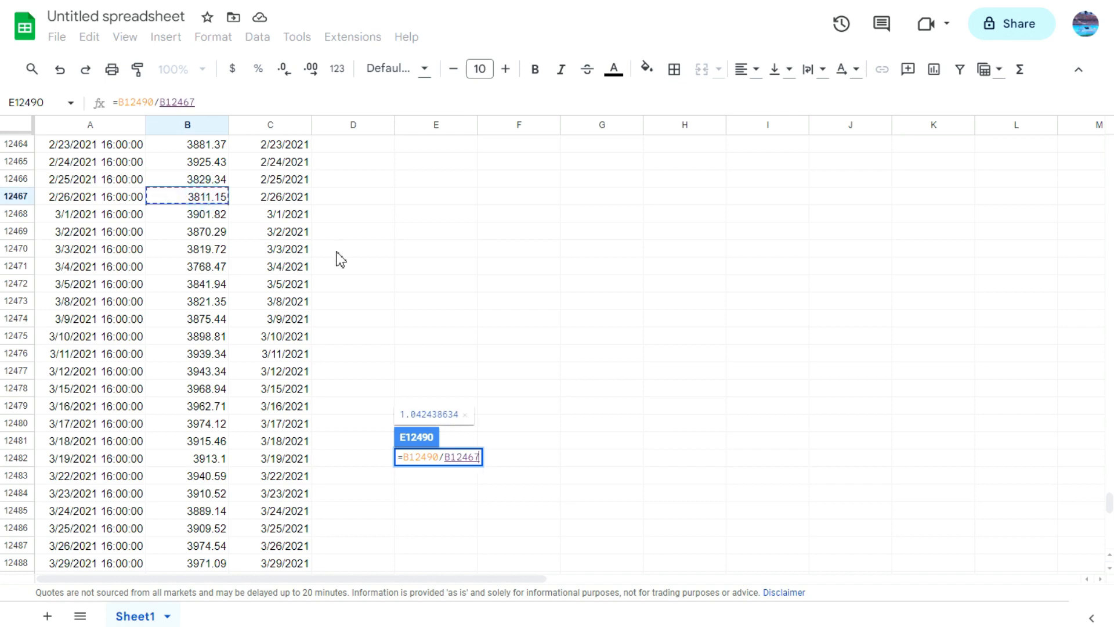
type("-1")
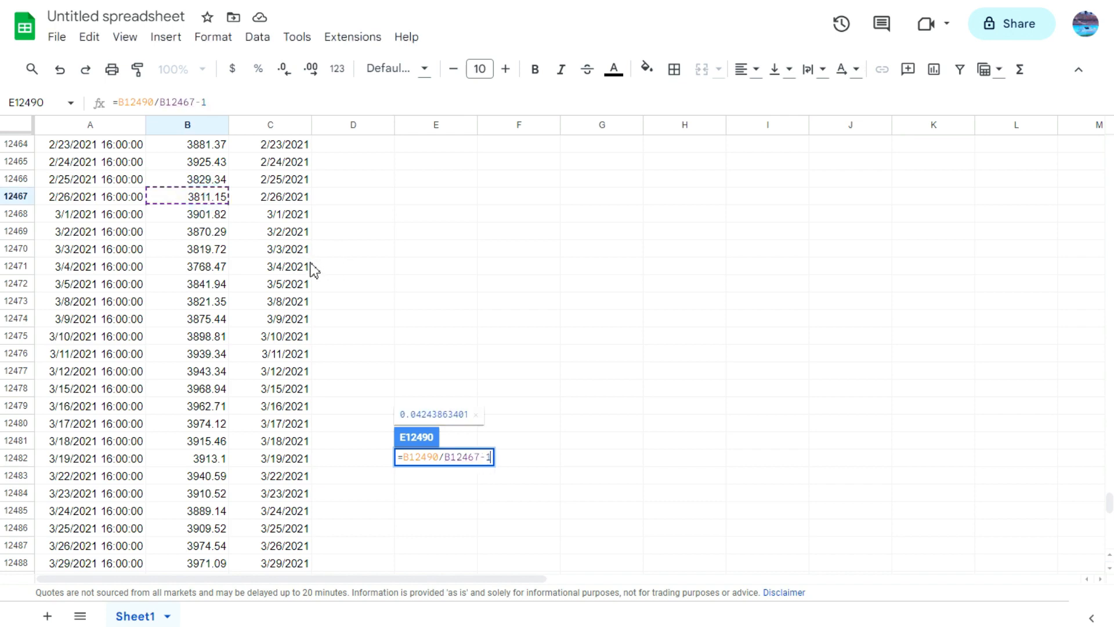
key("Return")
Step: Check which month-end closing prices the manual return formula in E12490 references
scroll(479, 493, "down", 1)
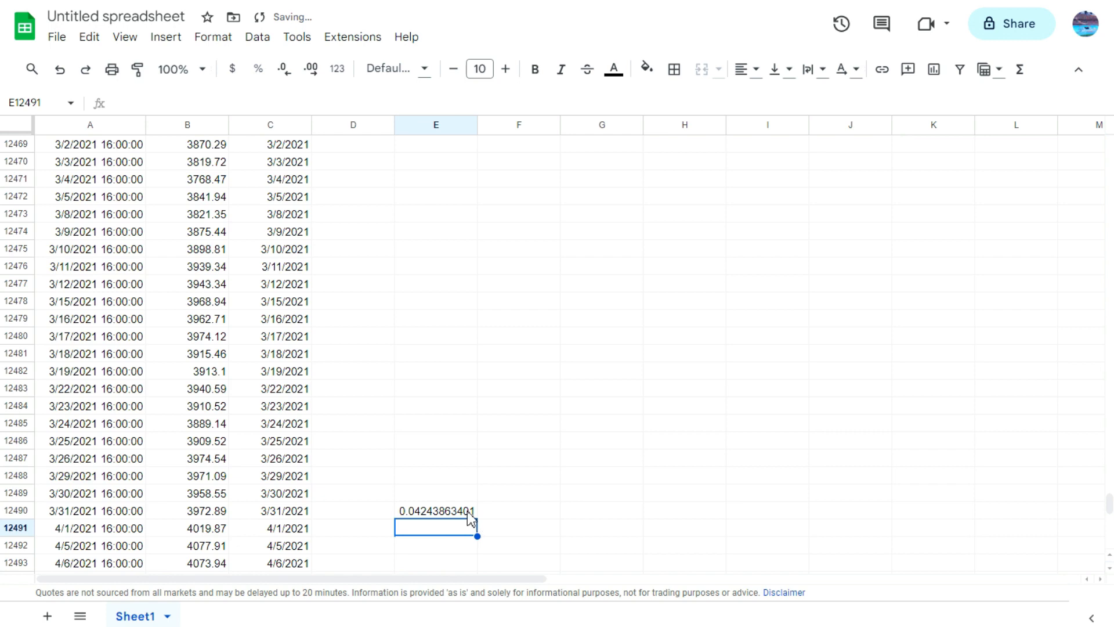
left_click(459, 511)
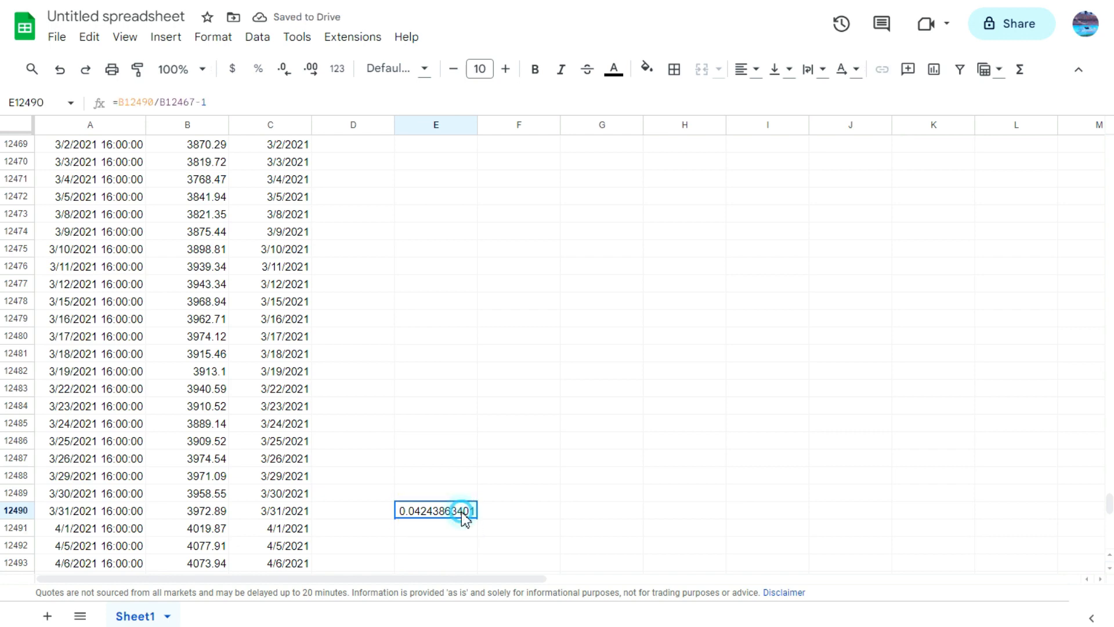
left_click(265, 102)
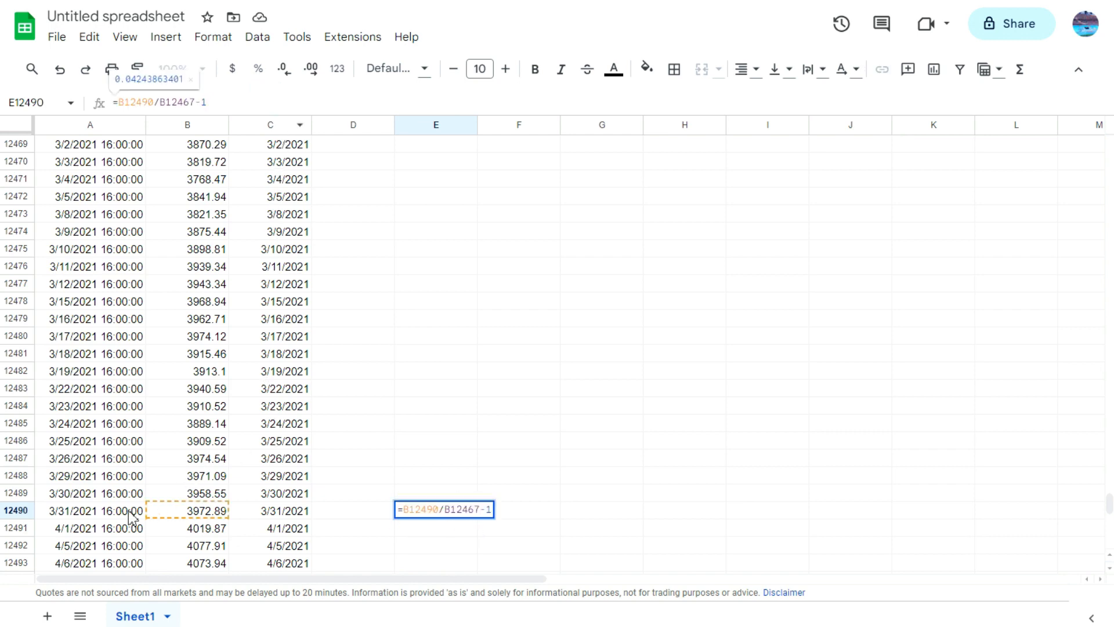
scroll(291, 388, "up", 2)
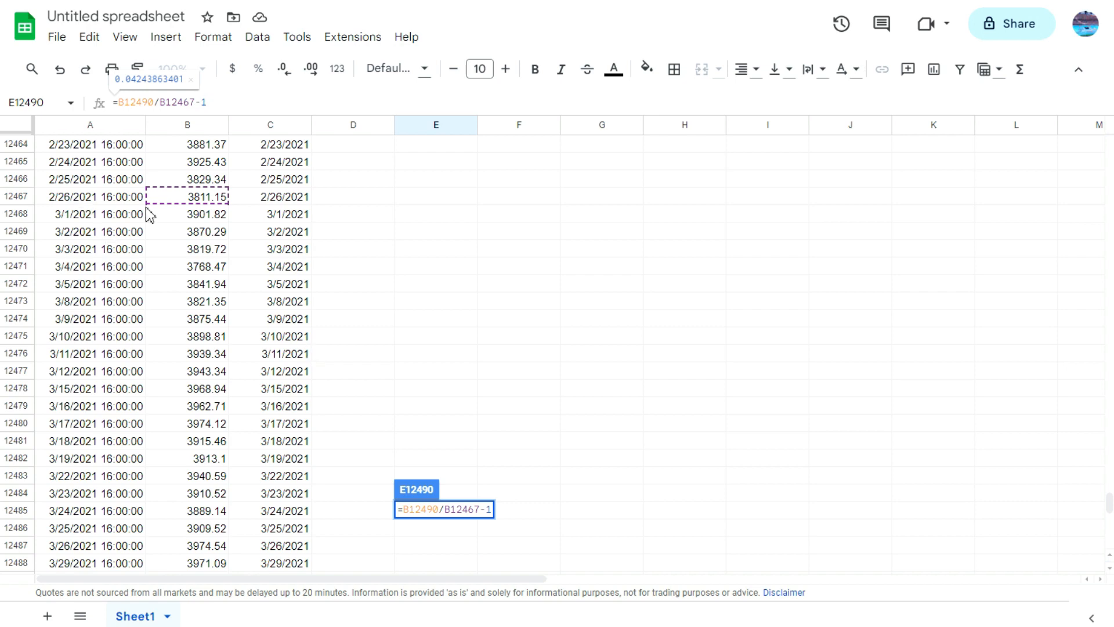
scroll(493, 411, "down", 2)
left_click(489, 396)
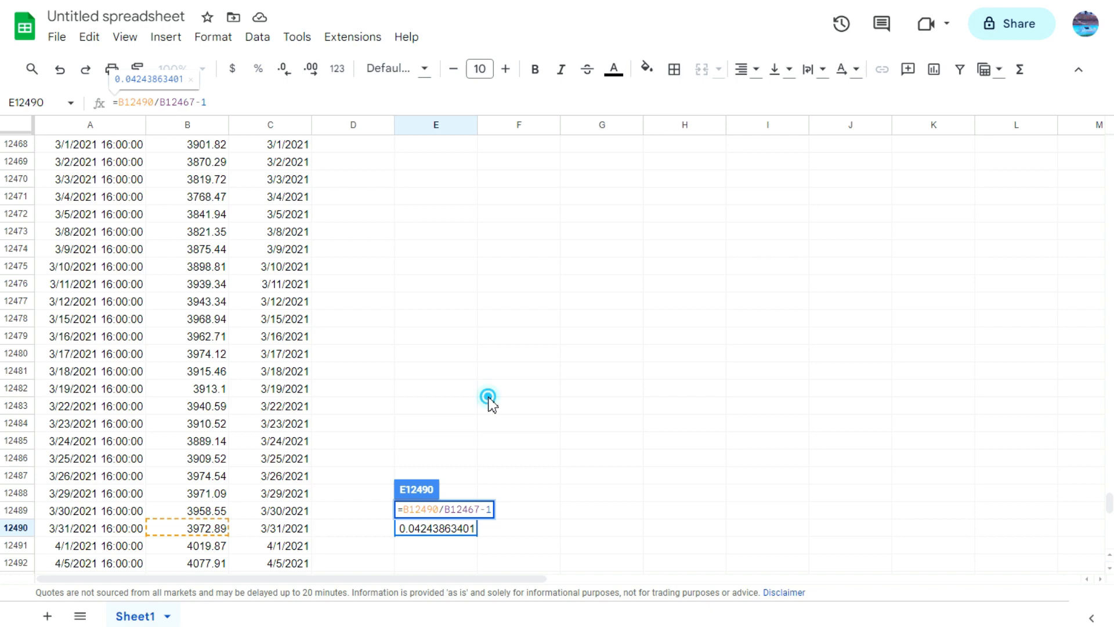
Step: Compare the manual result in E12490 with the March 2021 return in H5 of the returns table
left_click(447, 531)
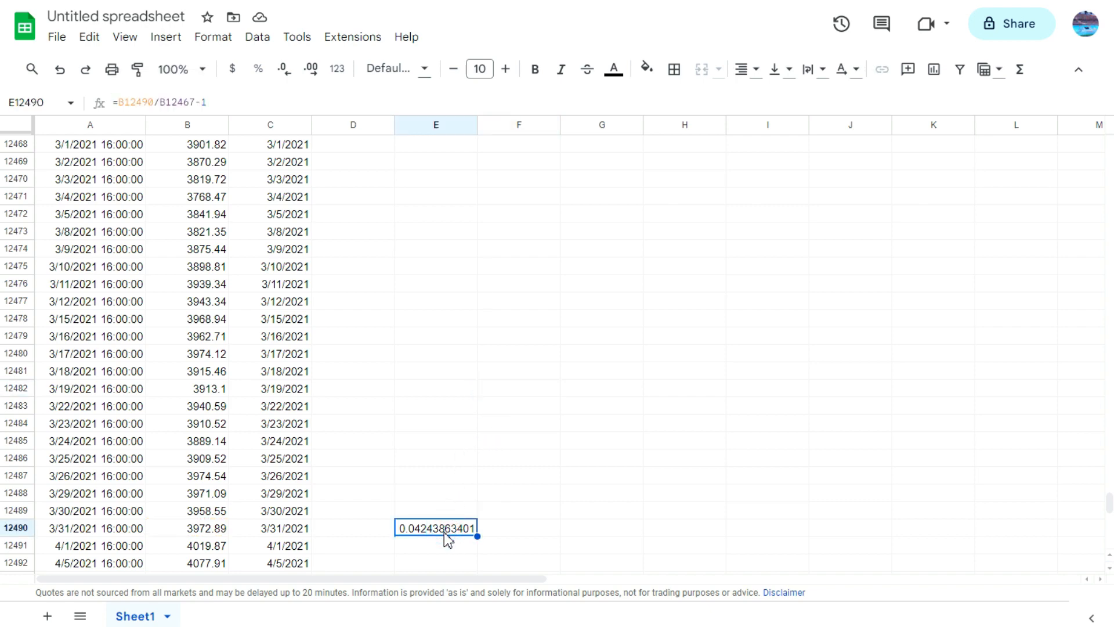
key("ctrl+Up")
scroll(371, 302, "up", 12)
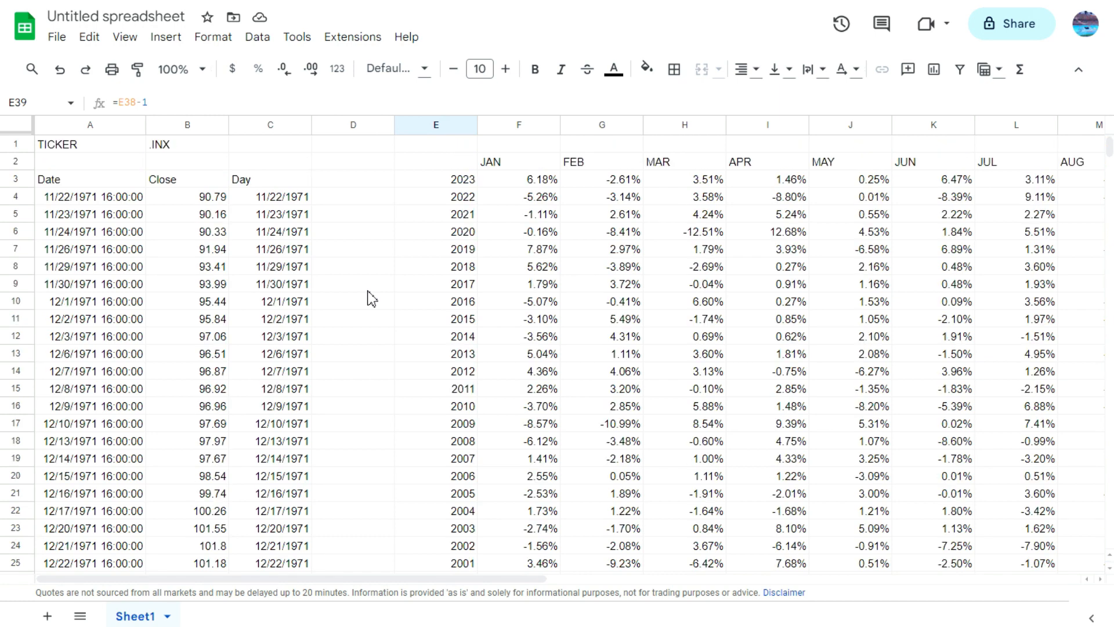
left_click(702, 216)
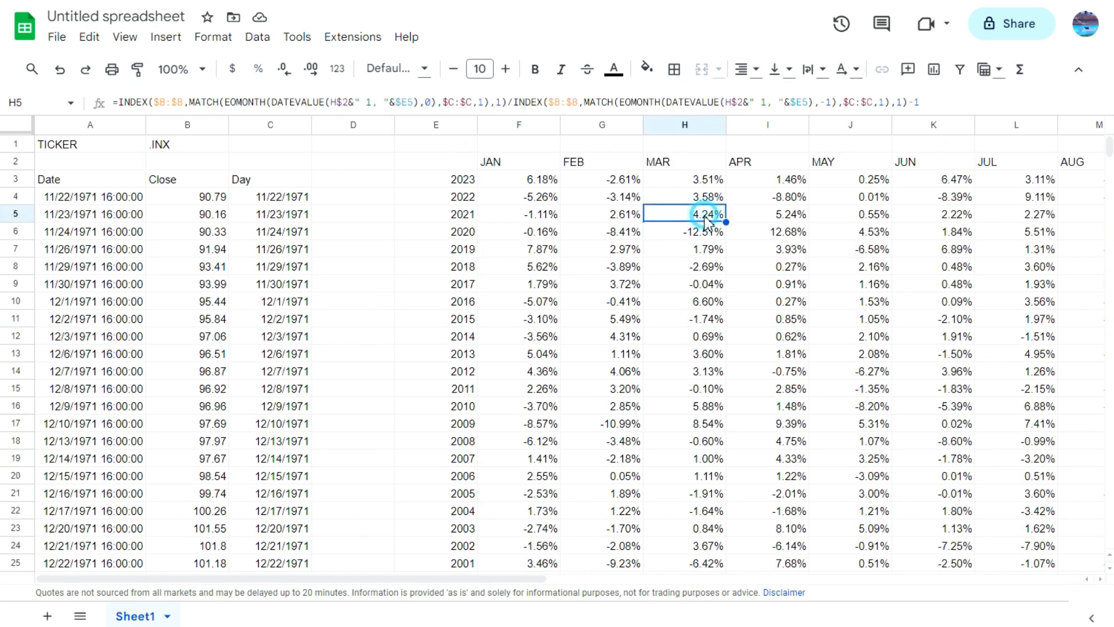
left_click(717, 232)
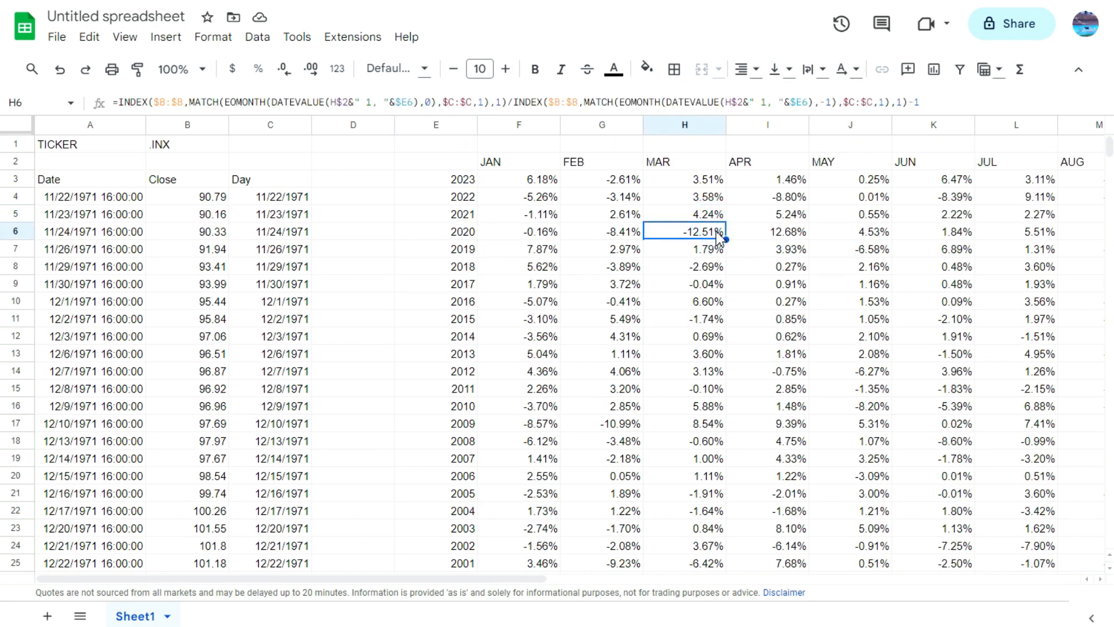
left_click(702, 217)
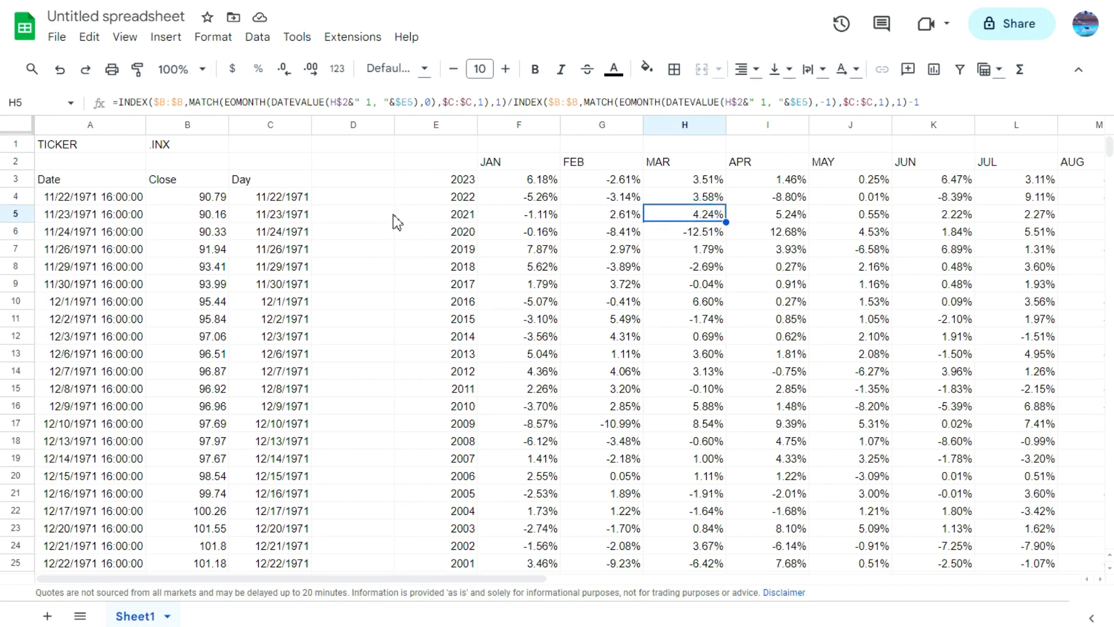
Step: Center the contents of columns F through Q horizontally
left_click(533, 125)
left_click_drag(524, 578, 855, 579)
left_click(809, 125, "shift")
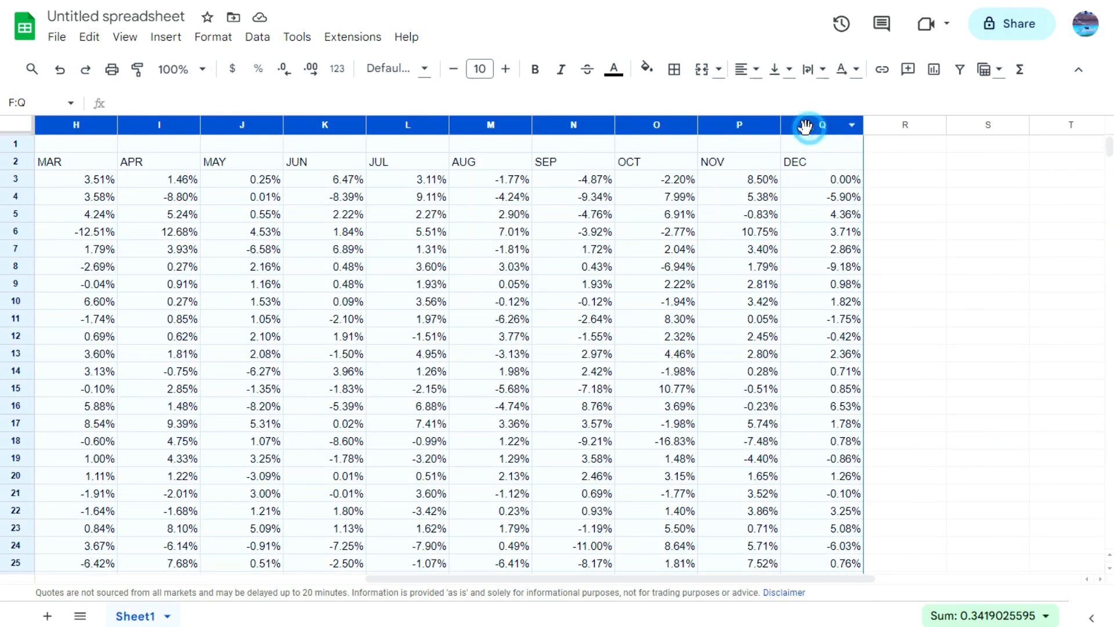
left_click(749, 69)
left_click(773, 101)
left_click(755, 266)
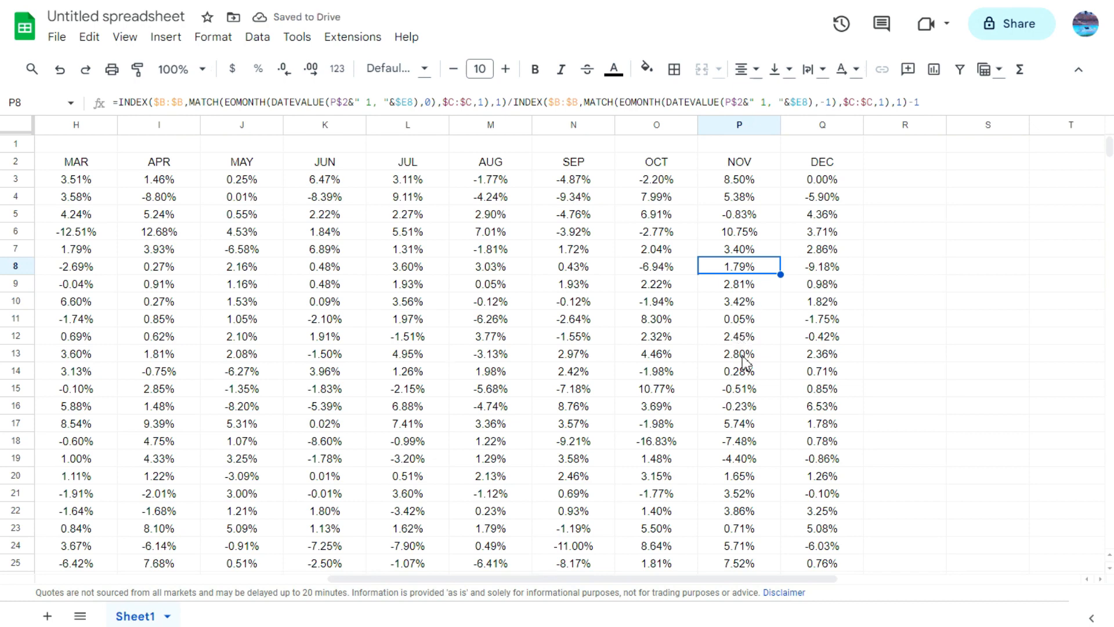
Step: Start a color scale conditional formatting rule for the 2023 monthly returns in F3:Q3
left_click_drag(795, 577, 679, 562)
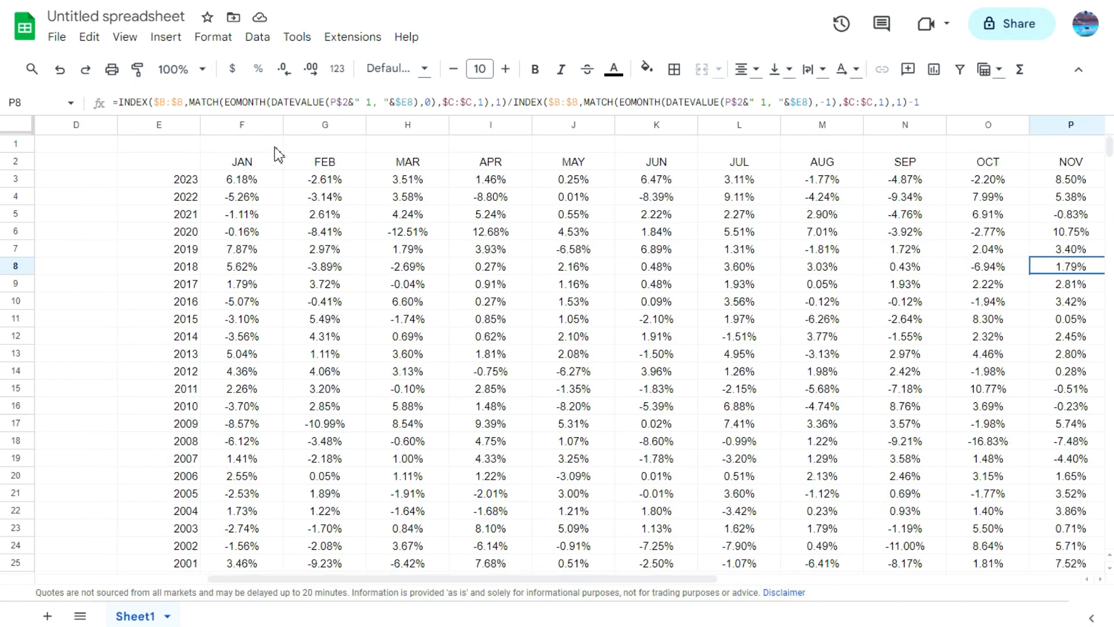
left_click(266, 177)
left_click_drag(671, 583, 849, 603)
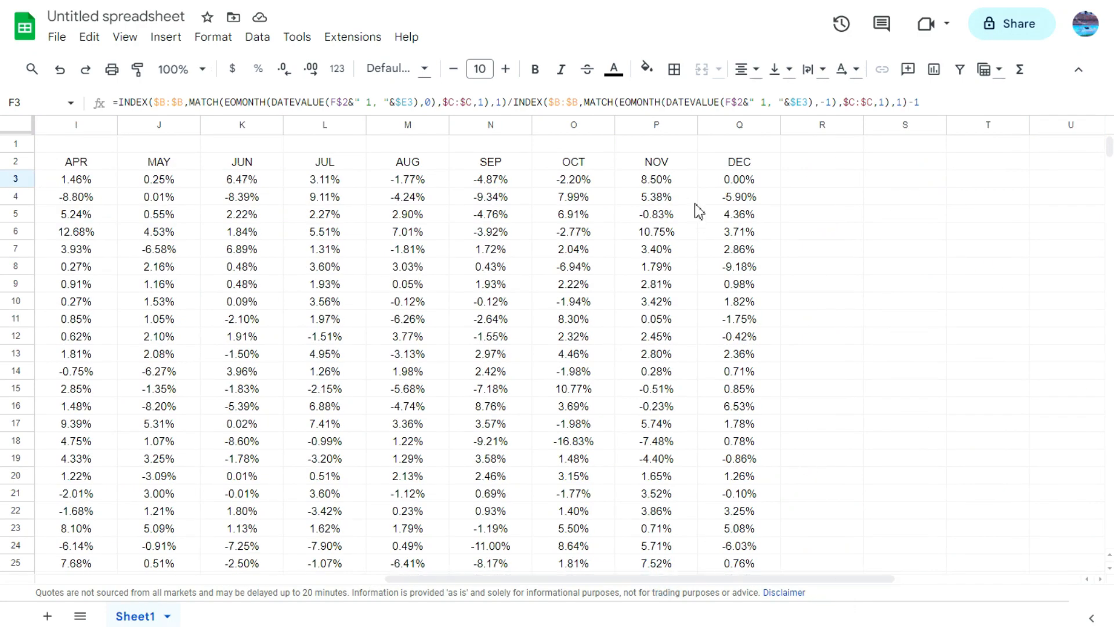
left_click(732, 180, "shift")
left_click_drag(882, 585, 731, 579)
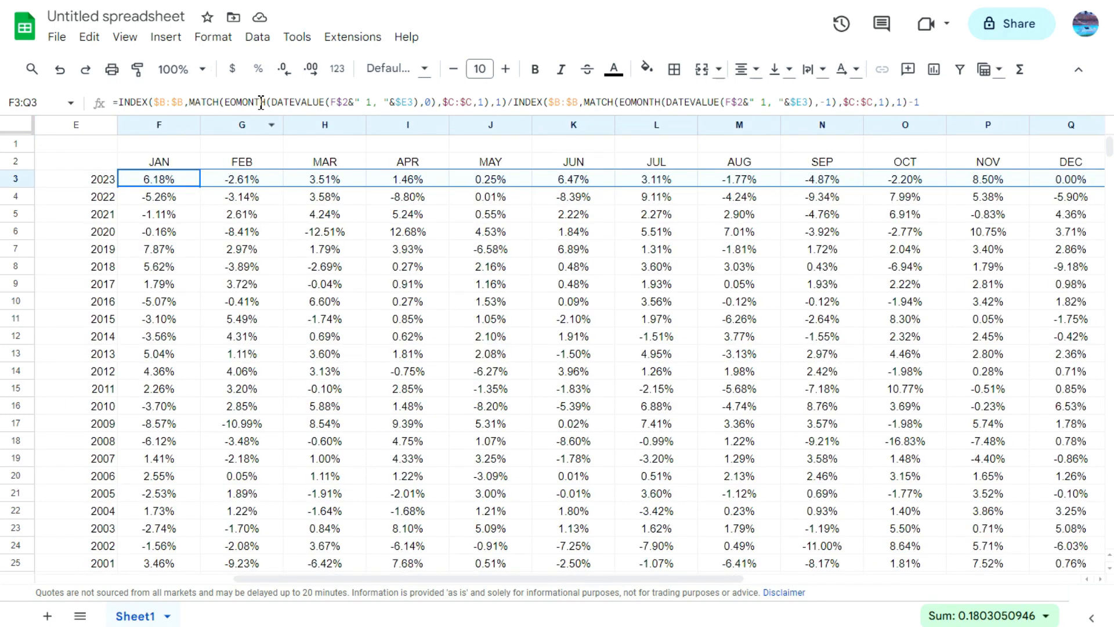
left_click(233, 37)
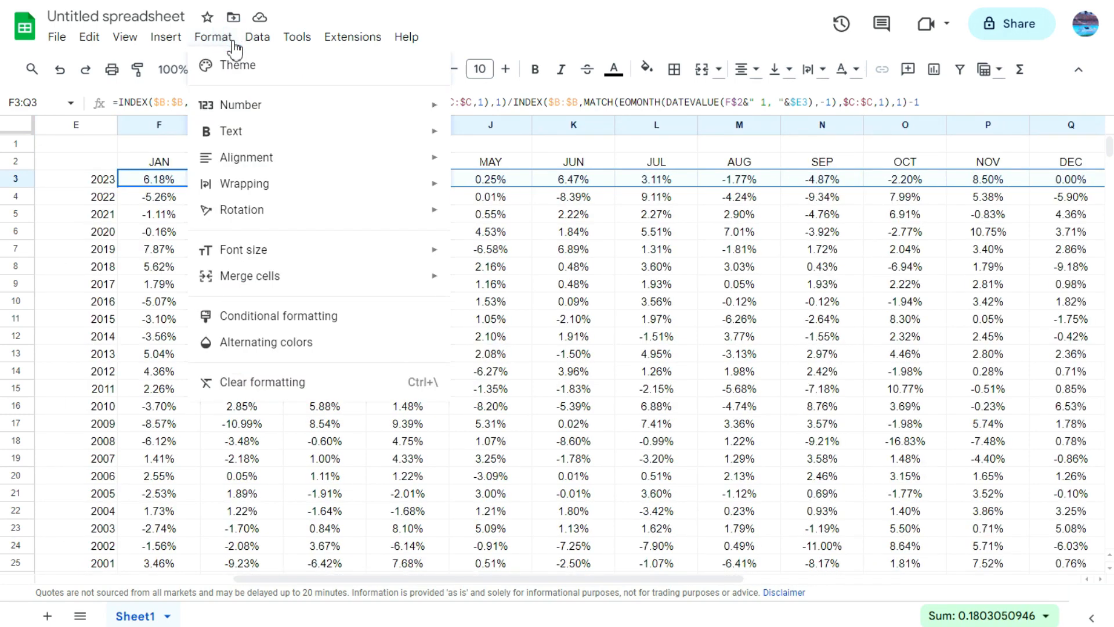
left_click(303, 325)
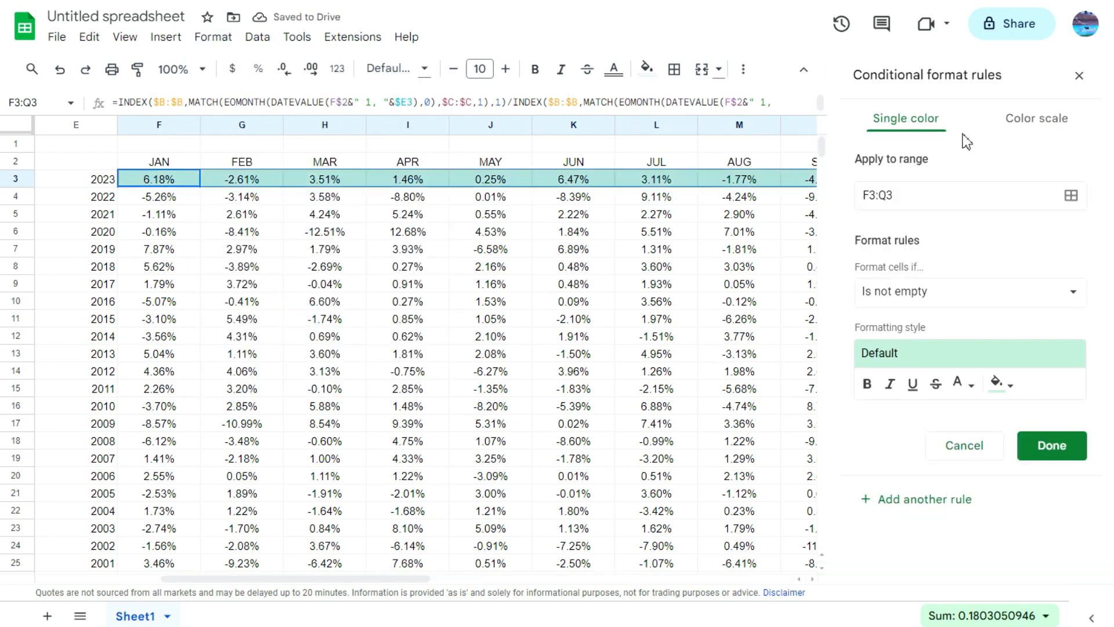
left_click(1033, 126)
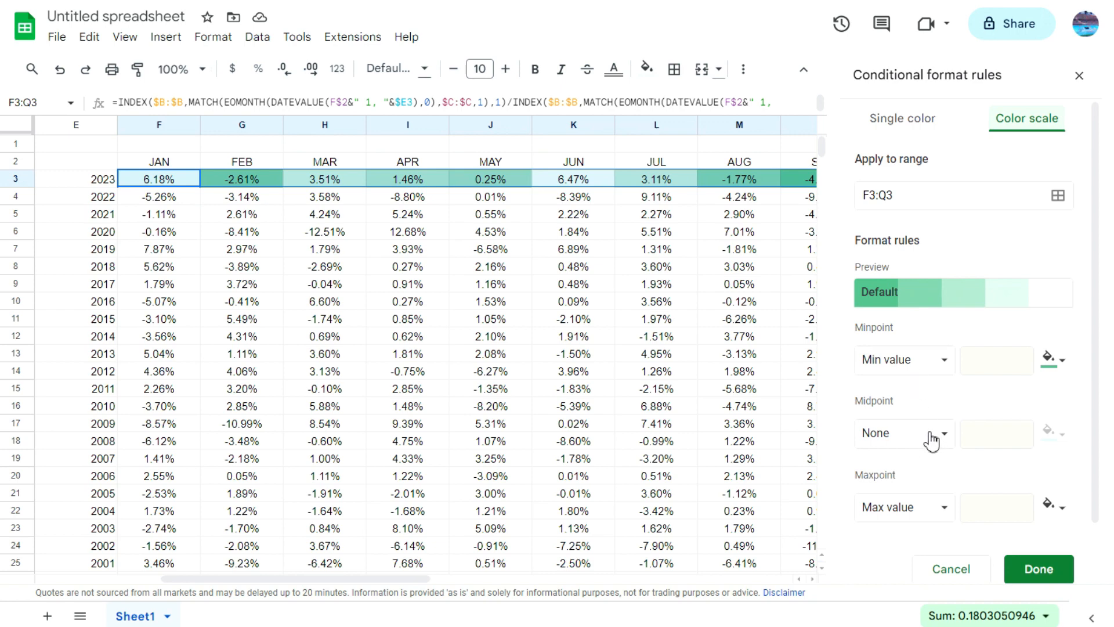
Step: Set the color scale's maximum value color to dark green and its minimum value color to light red
left_click(926, 500)
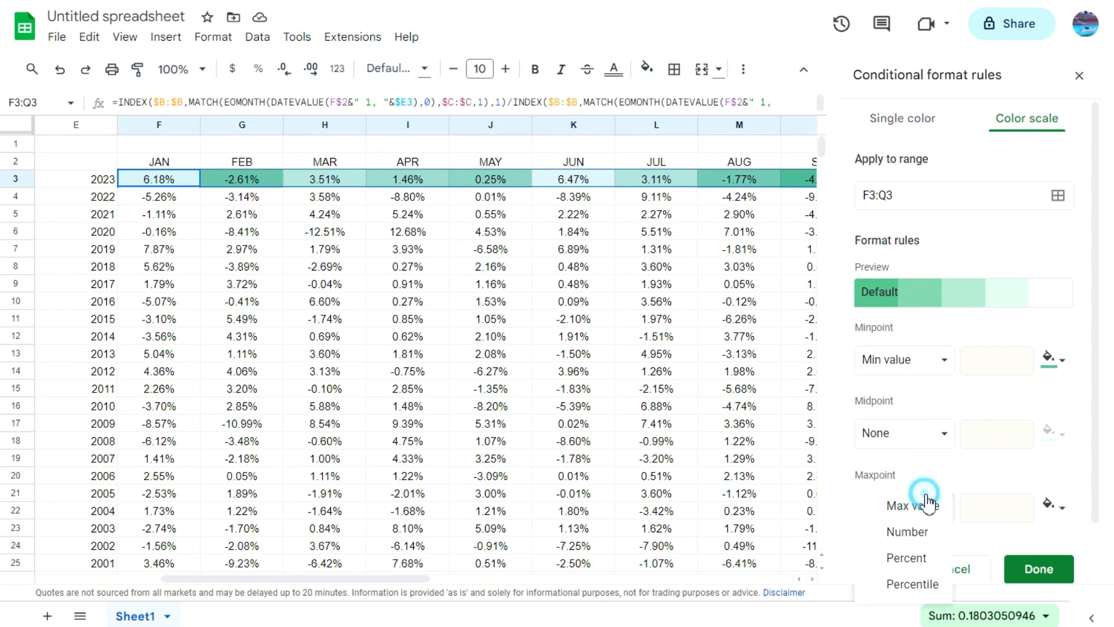
left_click(1055, 509)
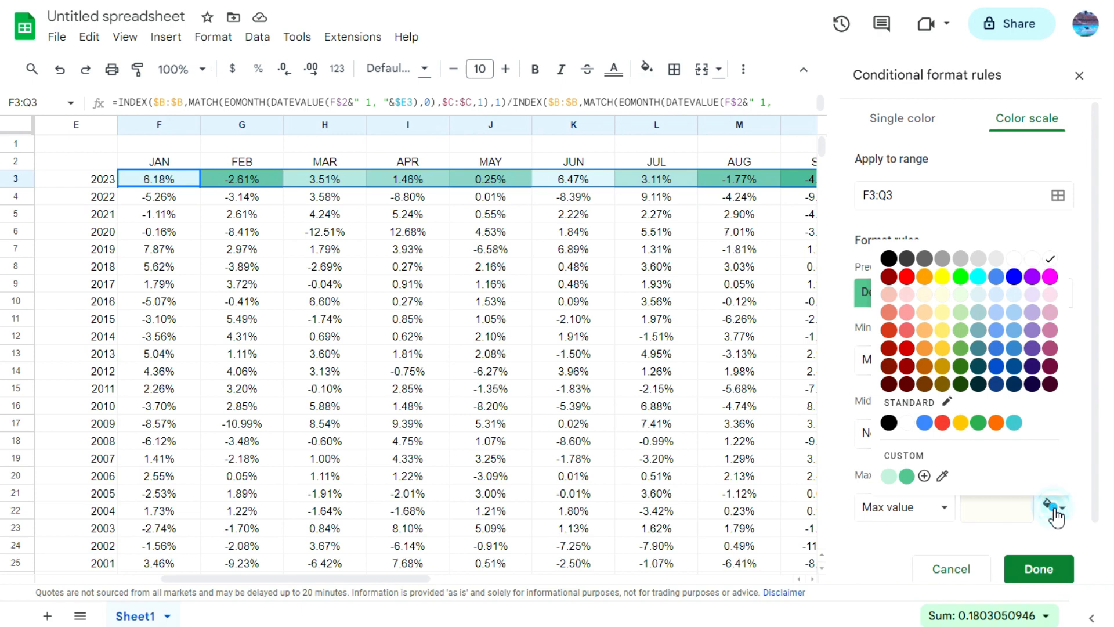
left_click(962, 370)
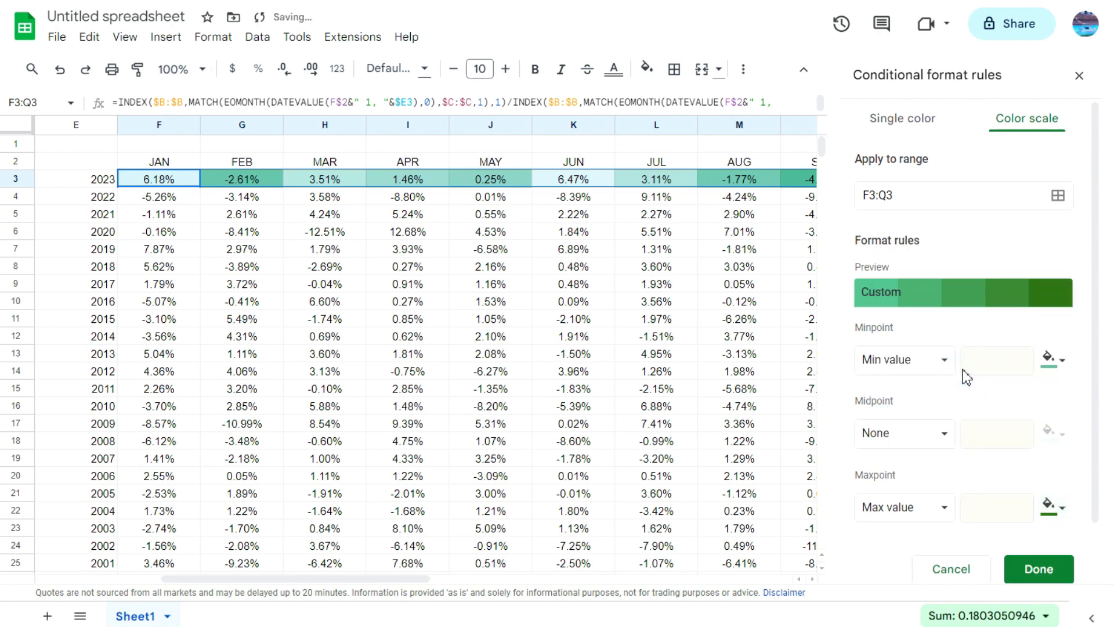
left_click(1053, 371)
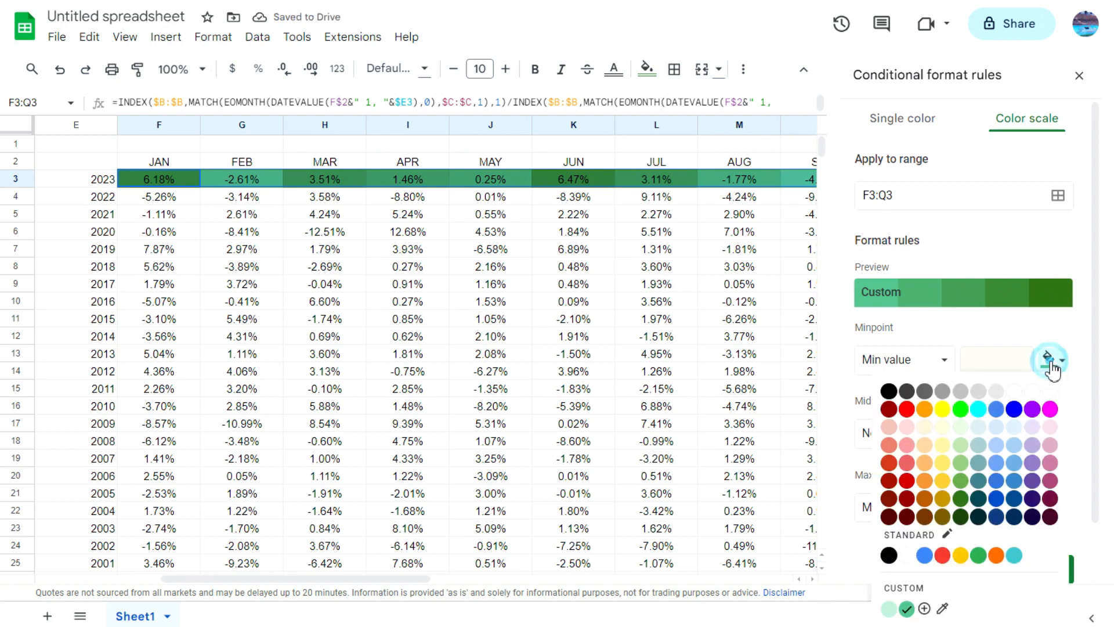
left_click(907, 409)
left_click(1048, 366)
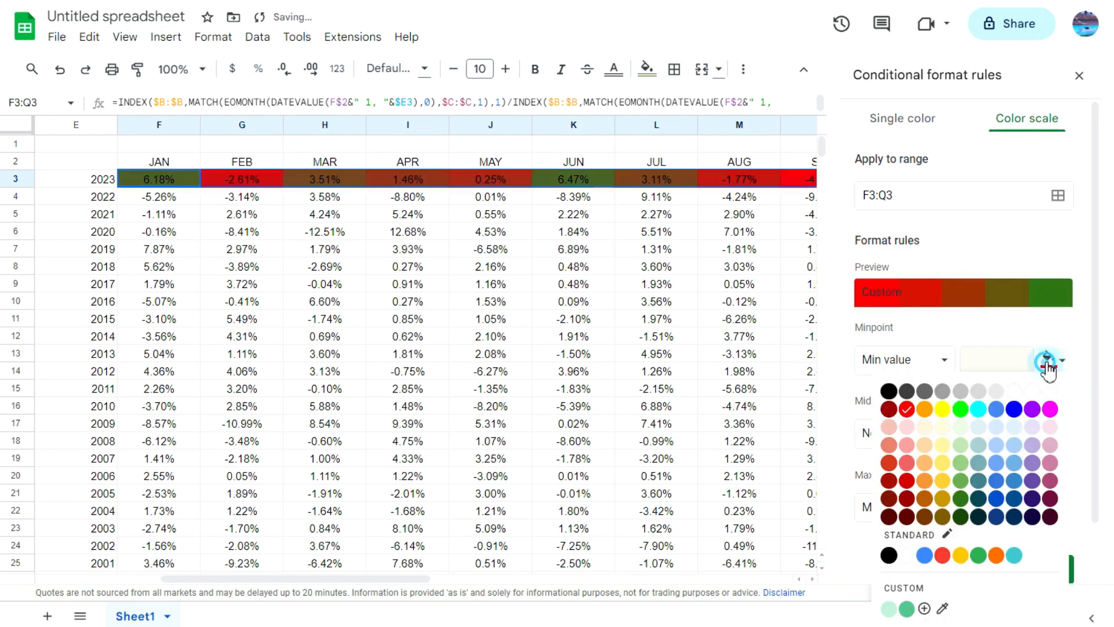
left_click(909, 445)
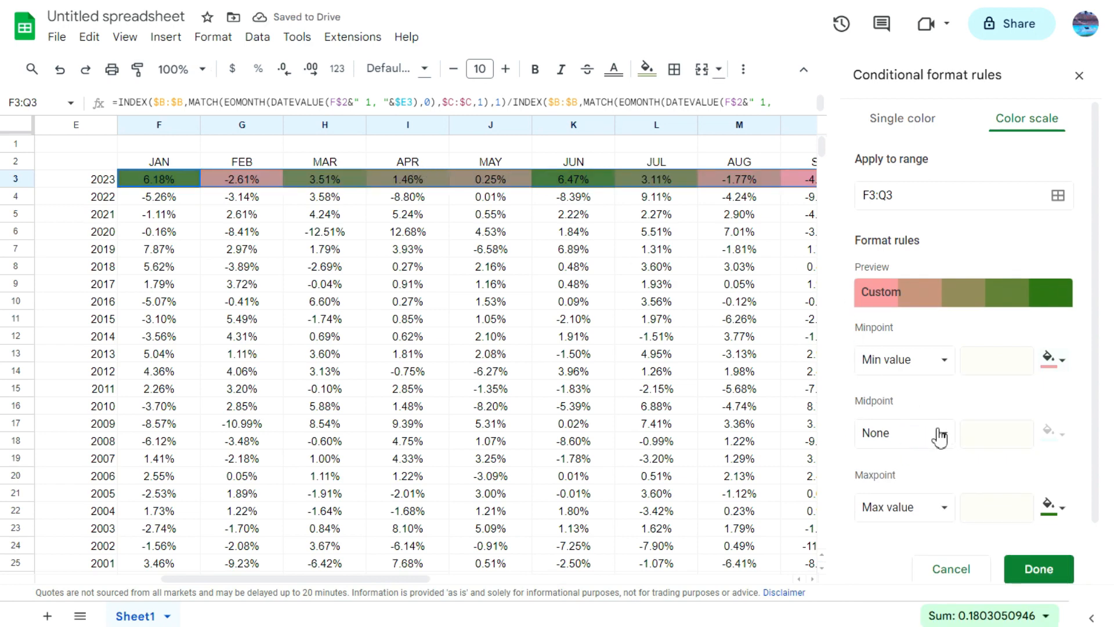
Step: Set the color scale's midpoint to Percent 0 with a white color and close the conditional formatting rules
left_click(937, 445)
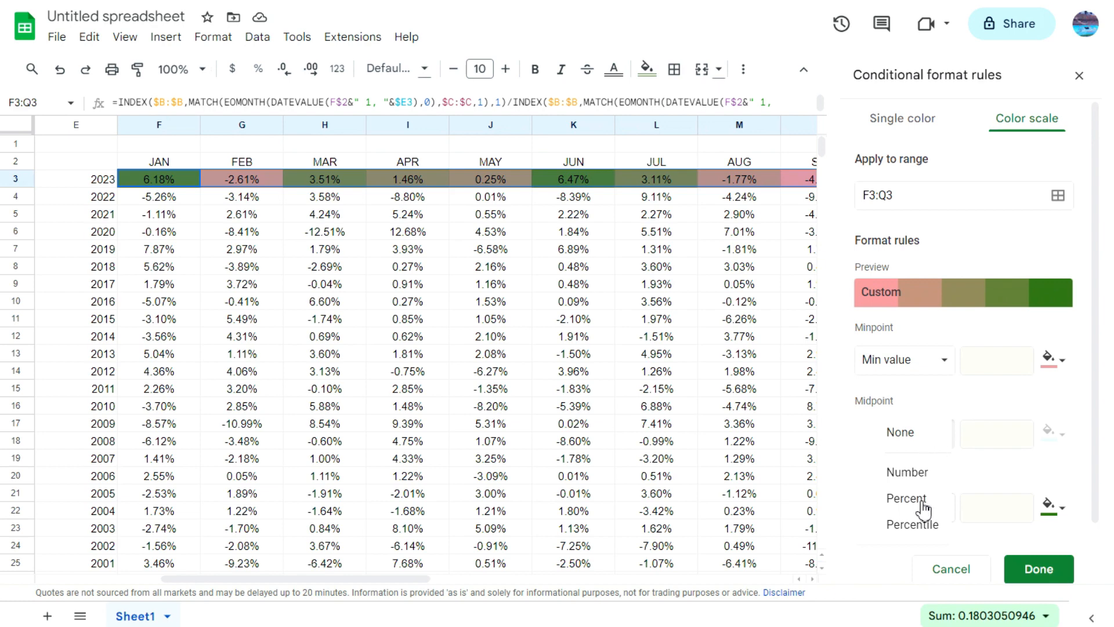
left_click(907, 498)
double_click(971, 435)
key("BackSpace")
type("0")
left_click(1047, 435)
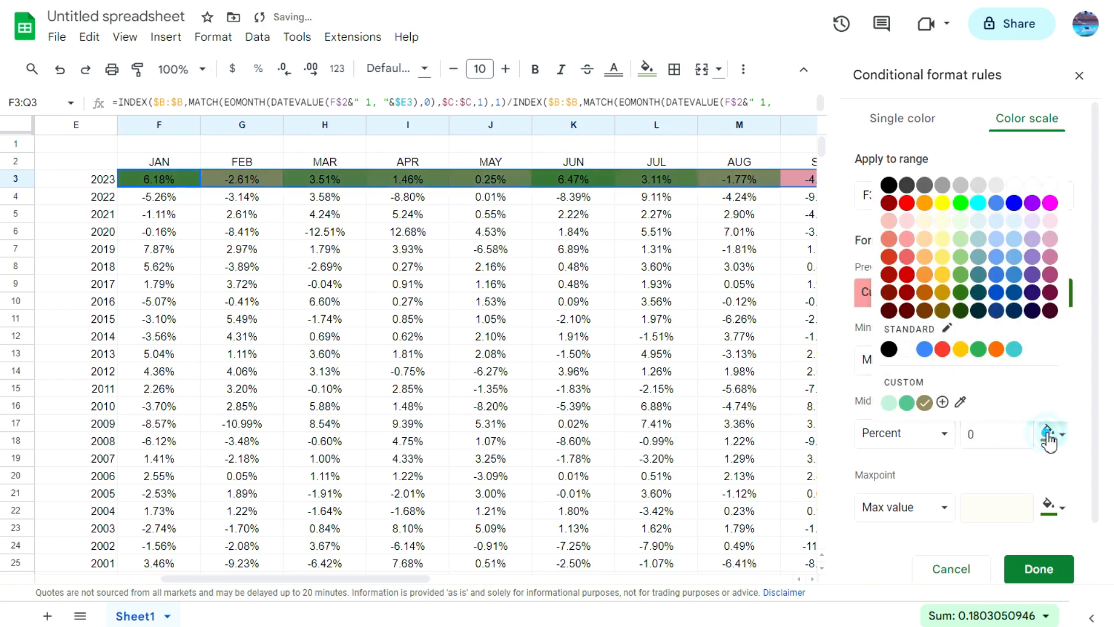
left_click(1051, 186)
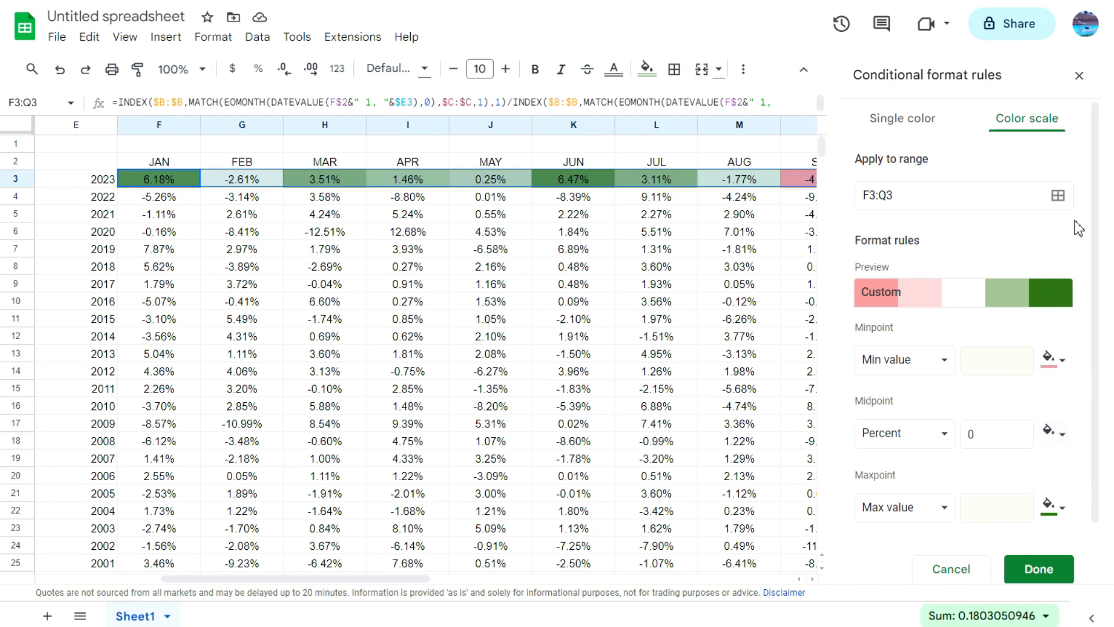
left_click(1079, 75)
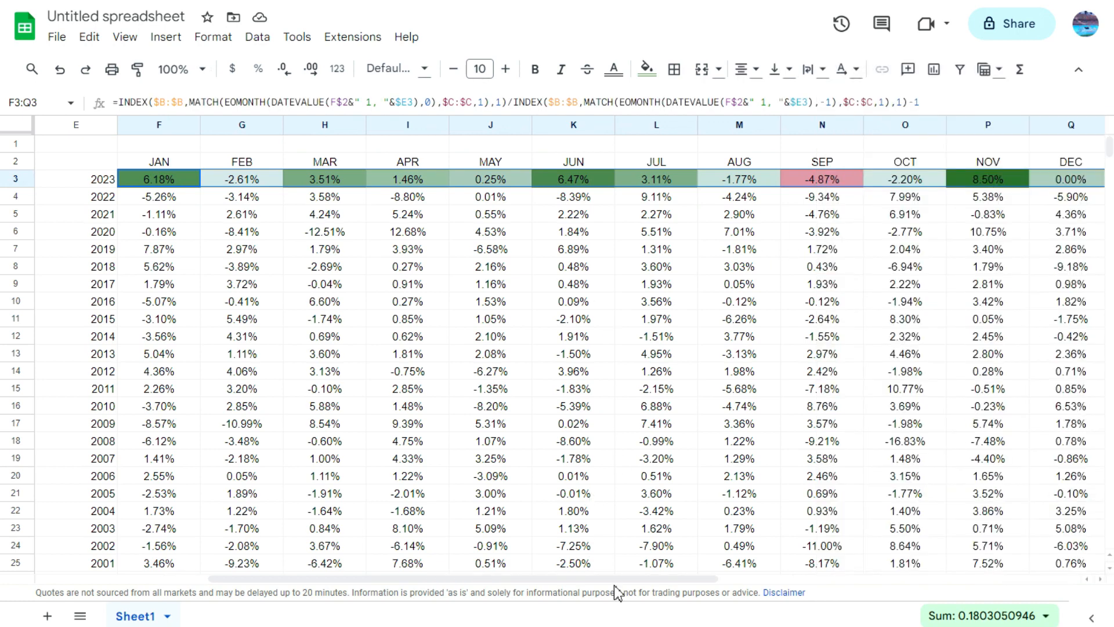
Step: Check how the color scale shades the 2023 returns, including the August and September cells M3 and N3
left_click_drag(622, 579, 724, 599)
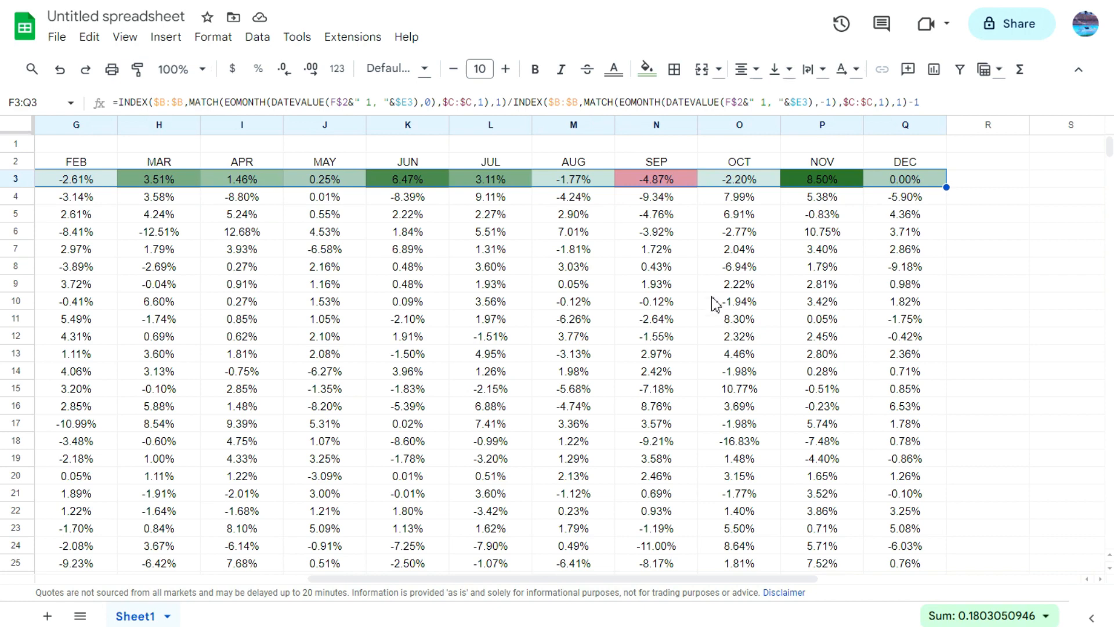
left_click(641, 267)
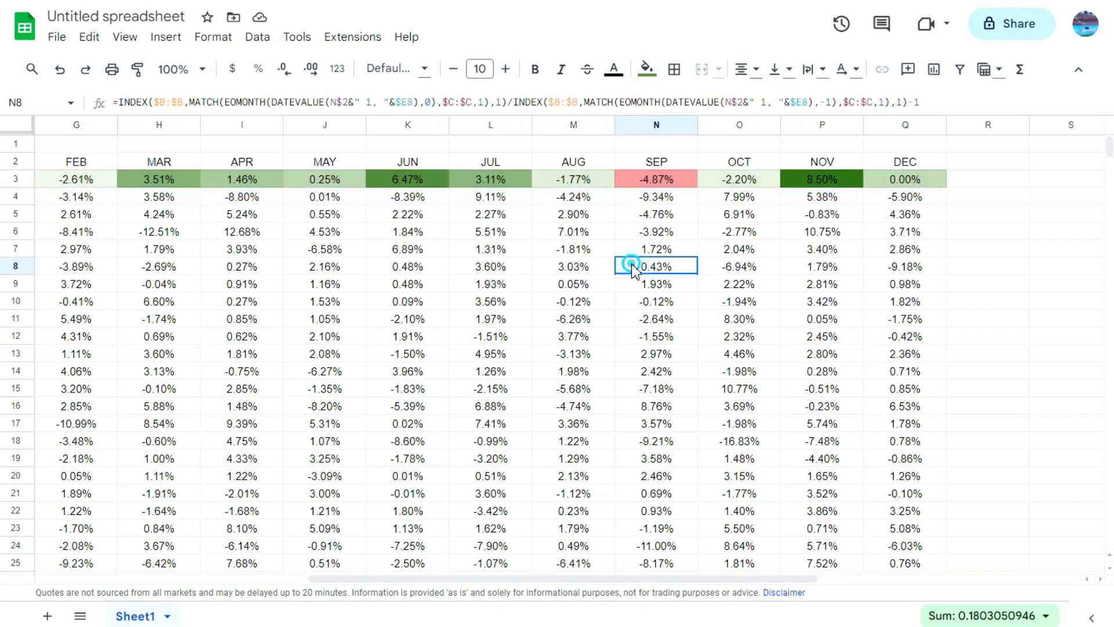
left_click(579, 185)
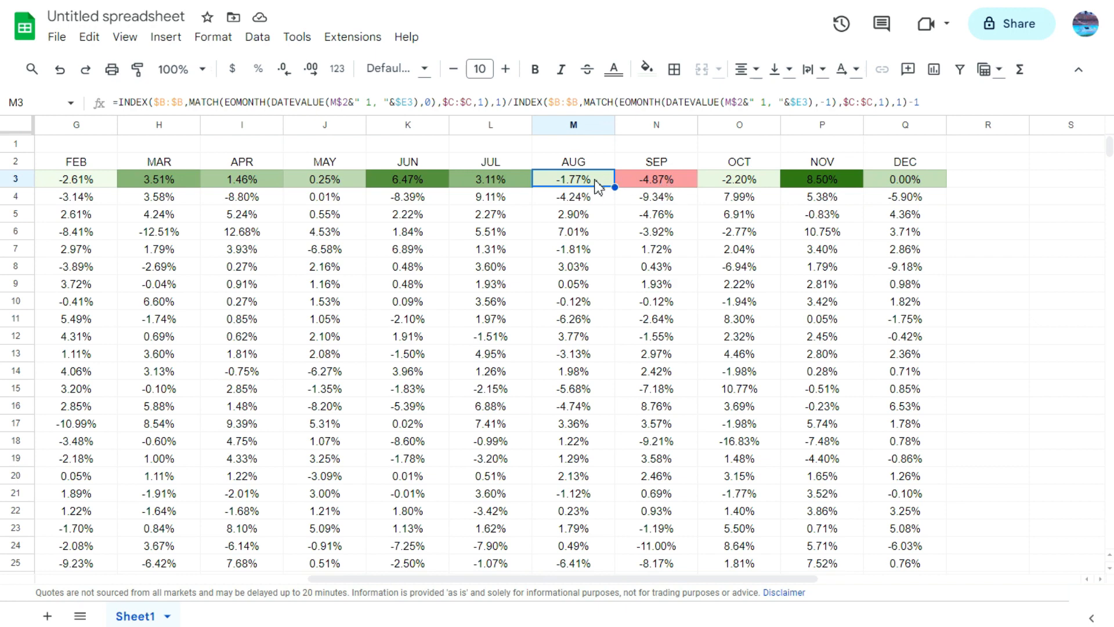
left_click(650, 185)
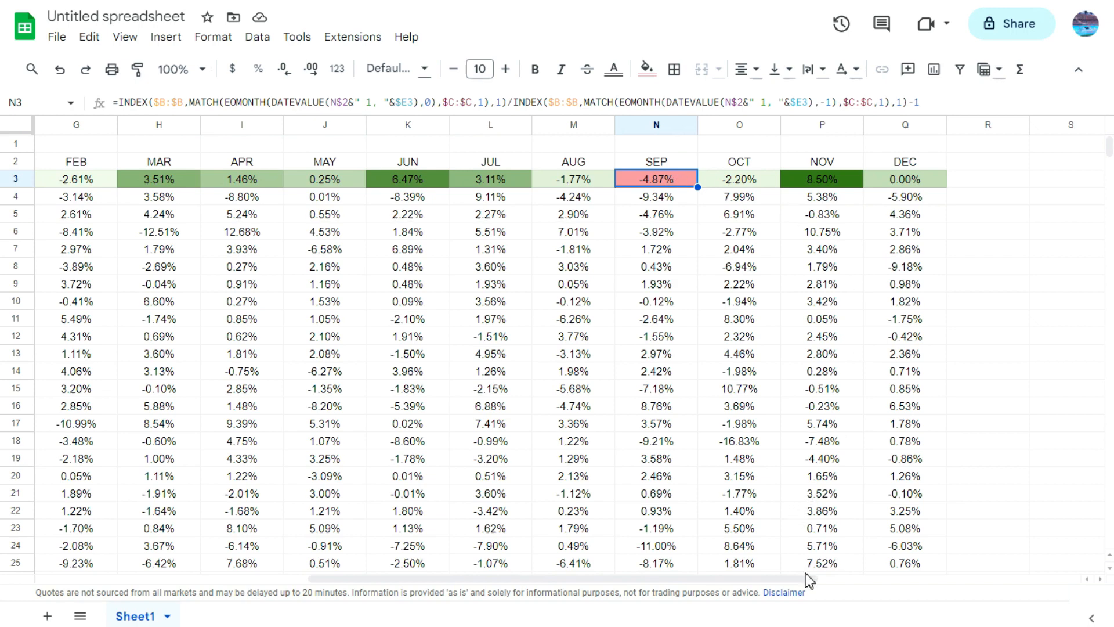
Step: Copy the color scale formatting from F3:Q3 onto the remaining years' returns in F4:Q39
left_click_drag(805, 577, 716, 577)
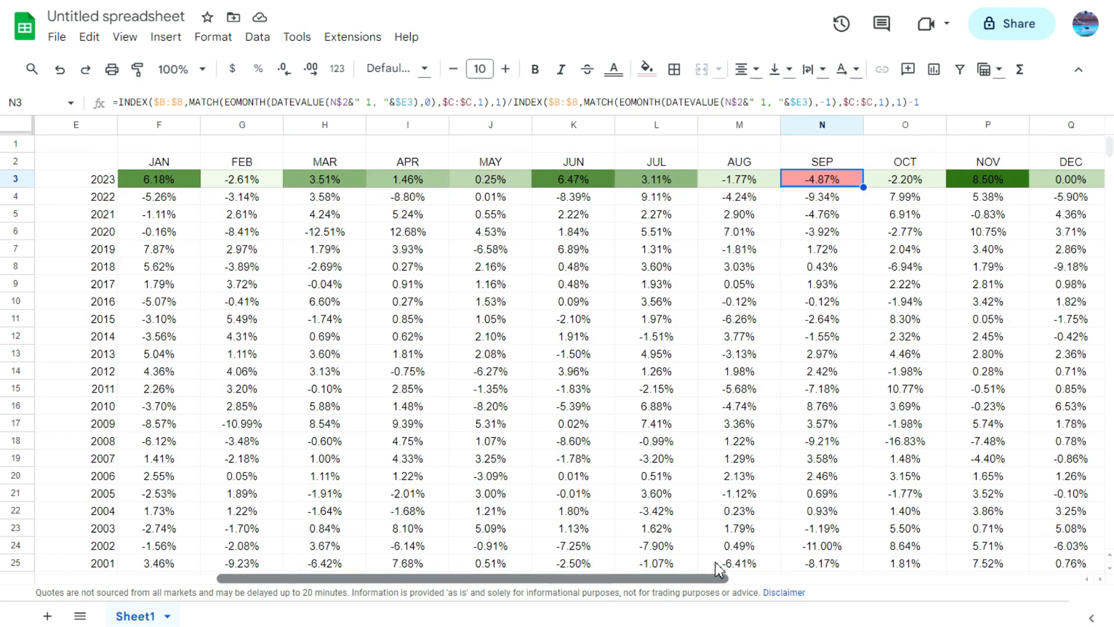
left_click(146, 167)
left_click(147, 176)
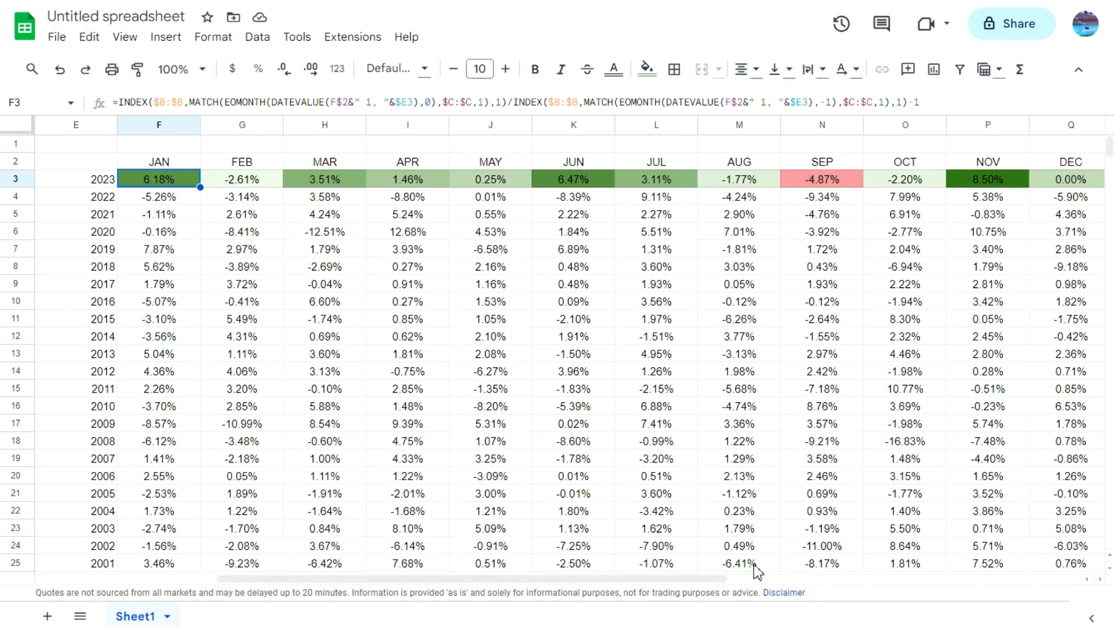
left_click_drag(725, 581, 938, 603)
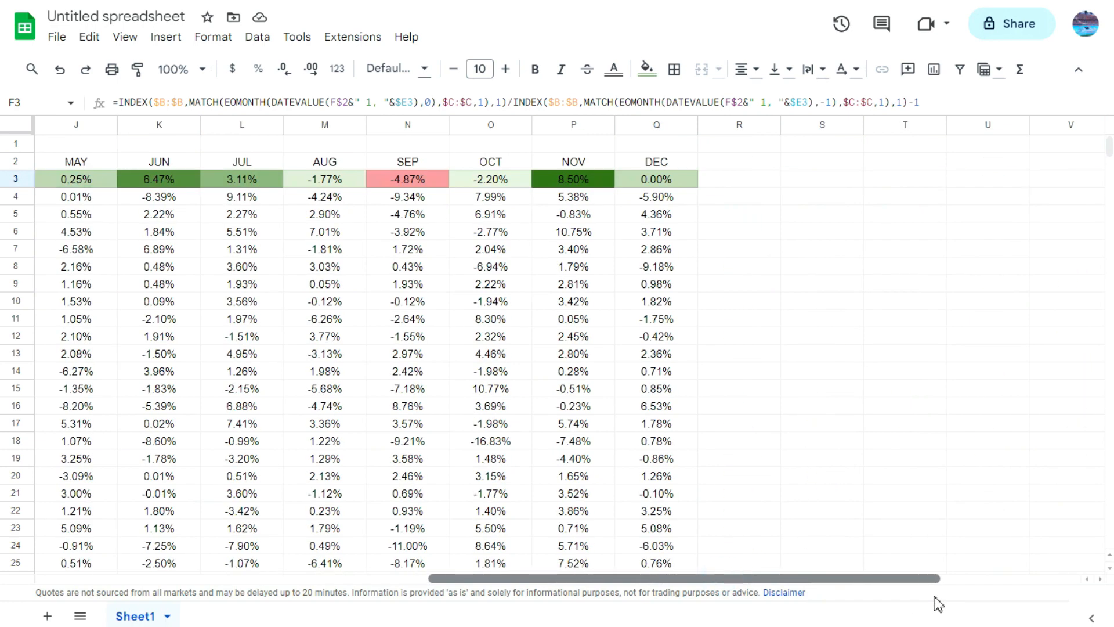
left_click(661, 181, "shift")
left_click(138, 70)
left_click_drag(782, 578, 575, 575)
mouse_move(169, 194)
left_mouse_down()
mouse_move(1072, 391)
mouse_move(1099, 455)
mouse_move(980, 569)
mouse_move(580, 575)
mouse_move(580, 590)
mouse_move(597, 129)
mouse_move(613, 157)
mouse_move(603, 268)
left_mouse_up()
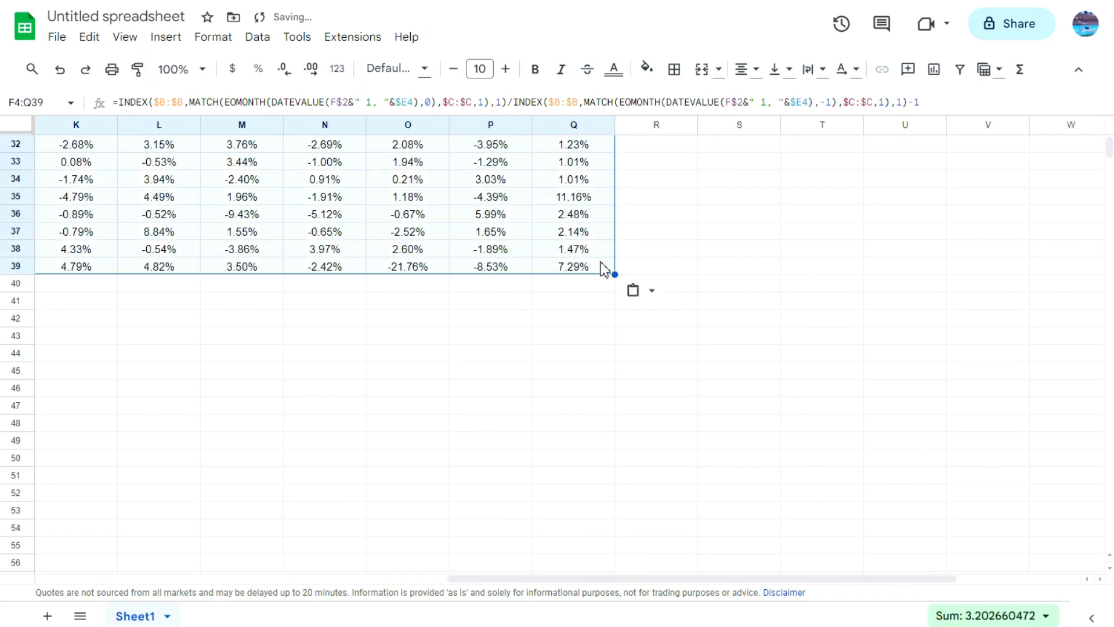
scroll(661, 248, "up", 10)
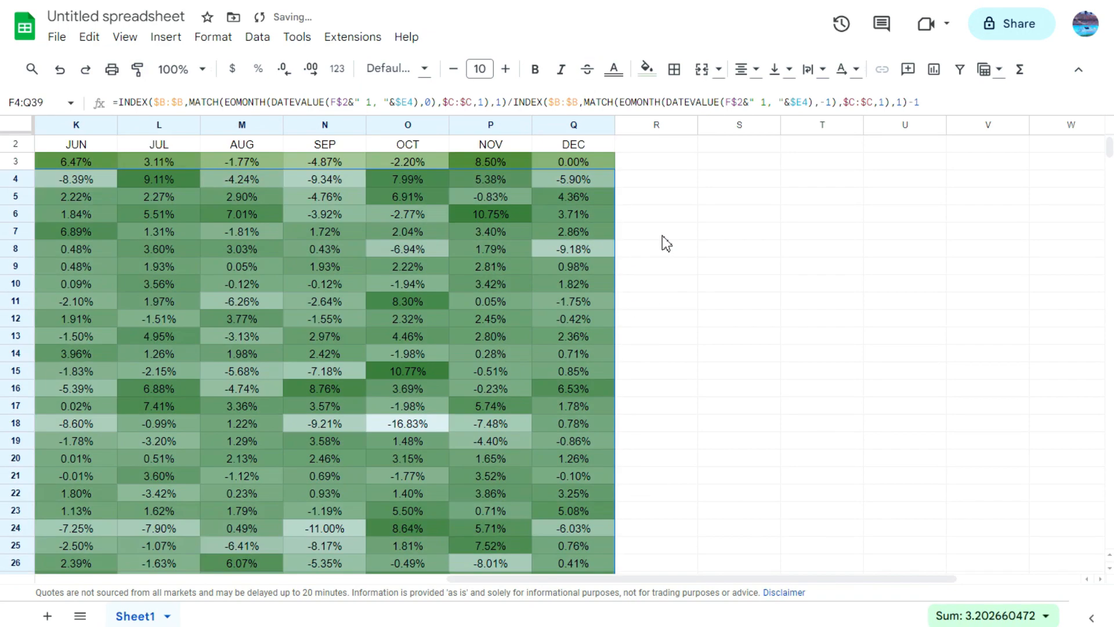
left_click(686, 220)
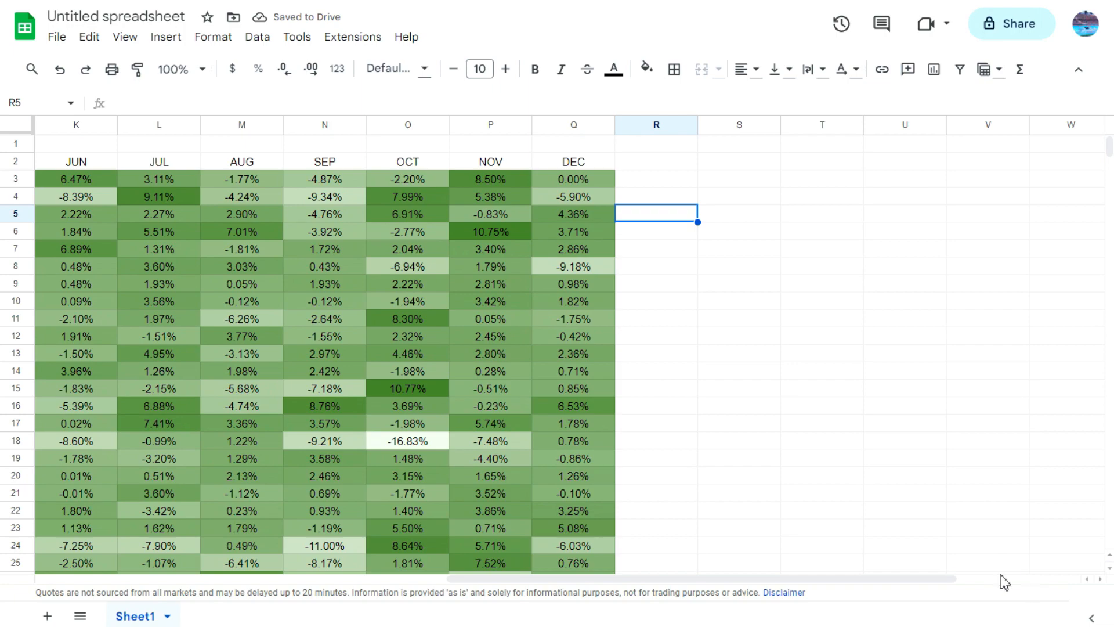
Step: Examine the heatmap's extreme months, comparing the October 2008 return in O18 with the April 2020 return in I6
left_click_drag(946, 580, 755, 558)
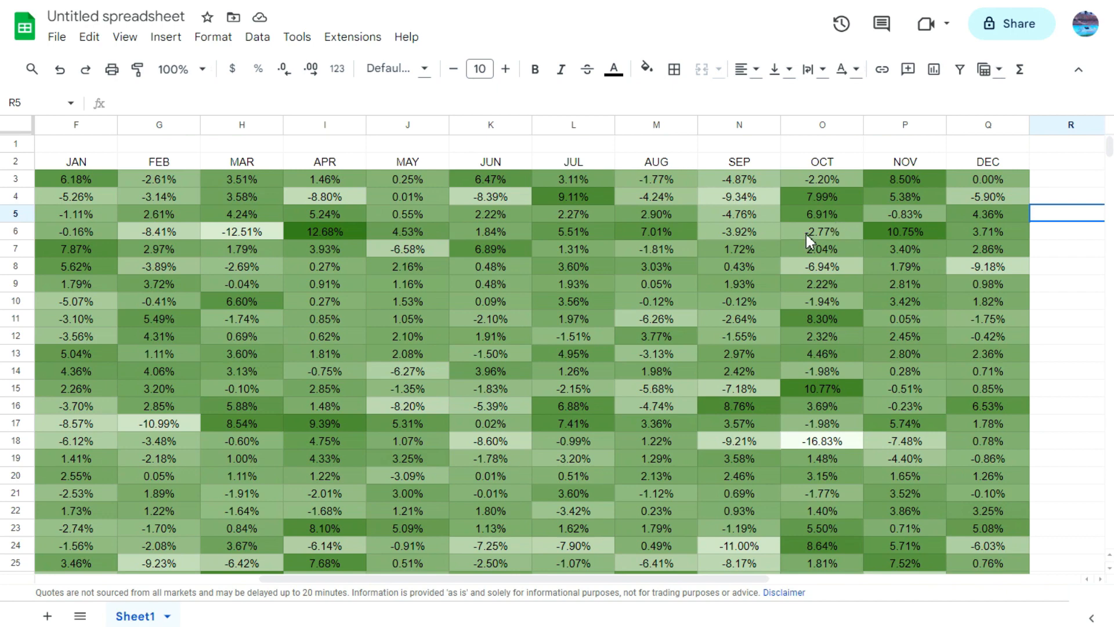
left_click(818, 441)
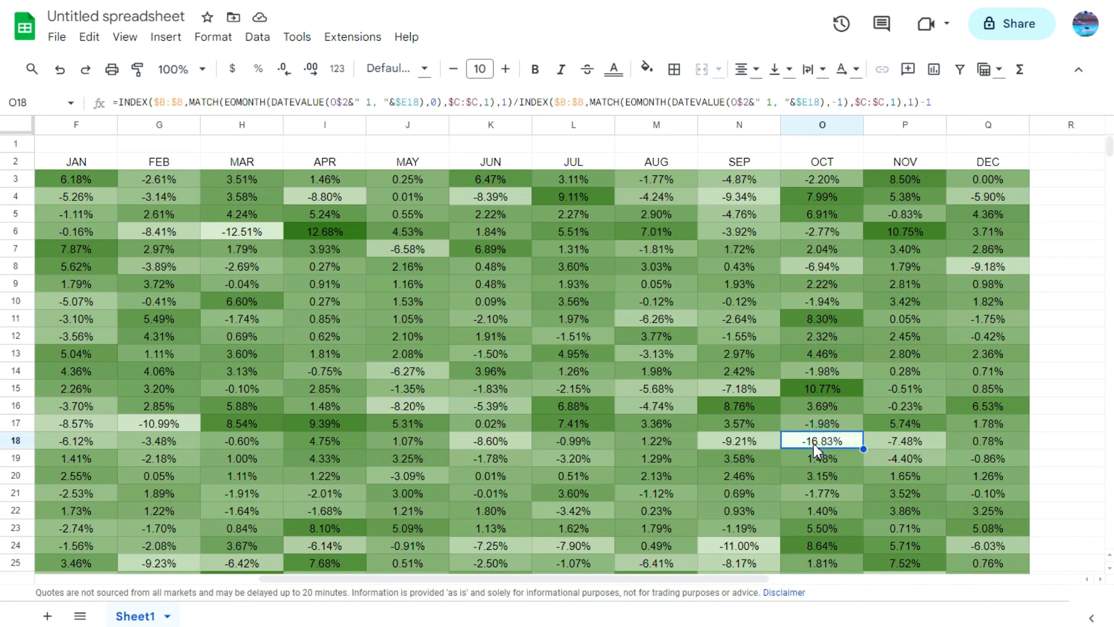
left_click(326, 230)
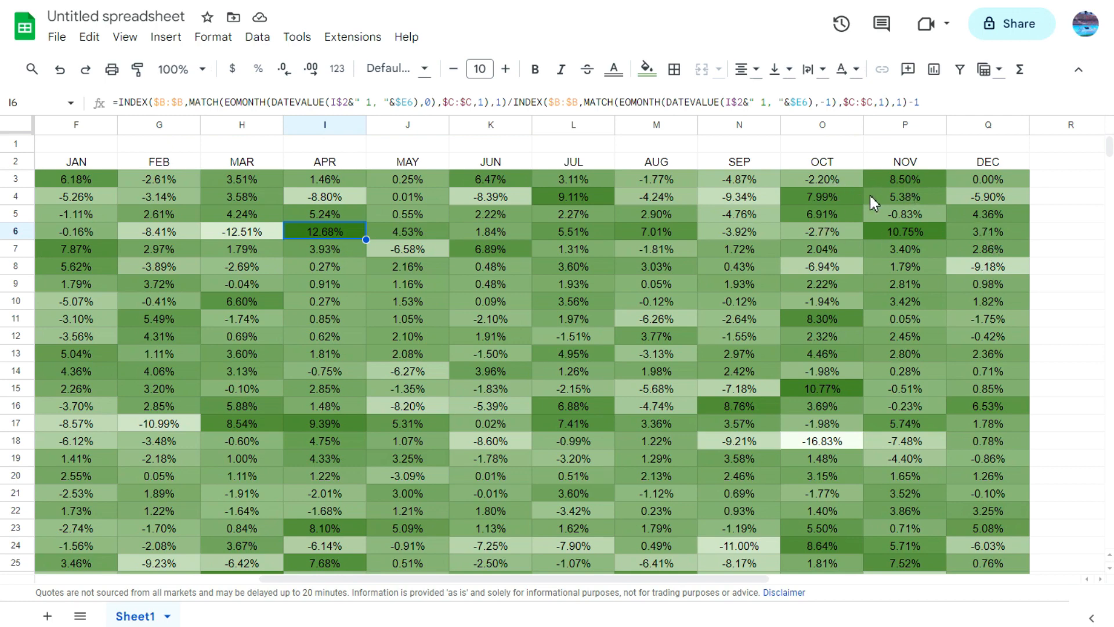
left_click_drag(754, 582, 695, 575)
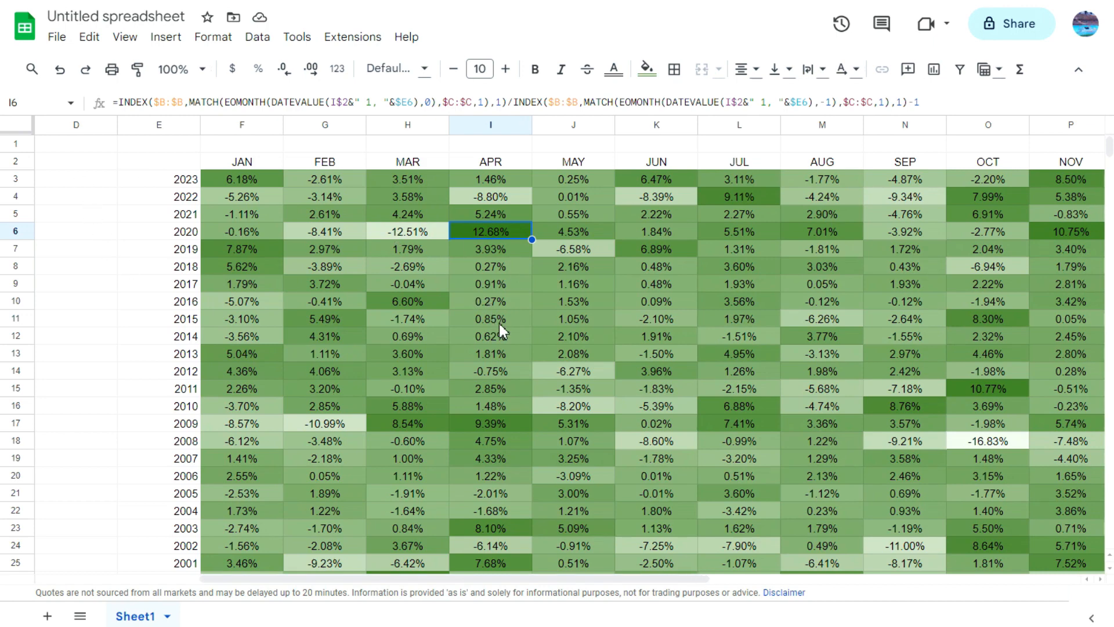
left_click_drag(684, 579, 741, 590)
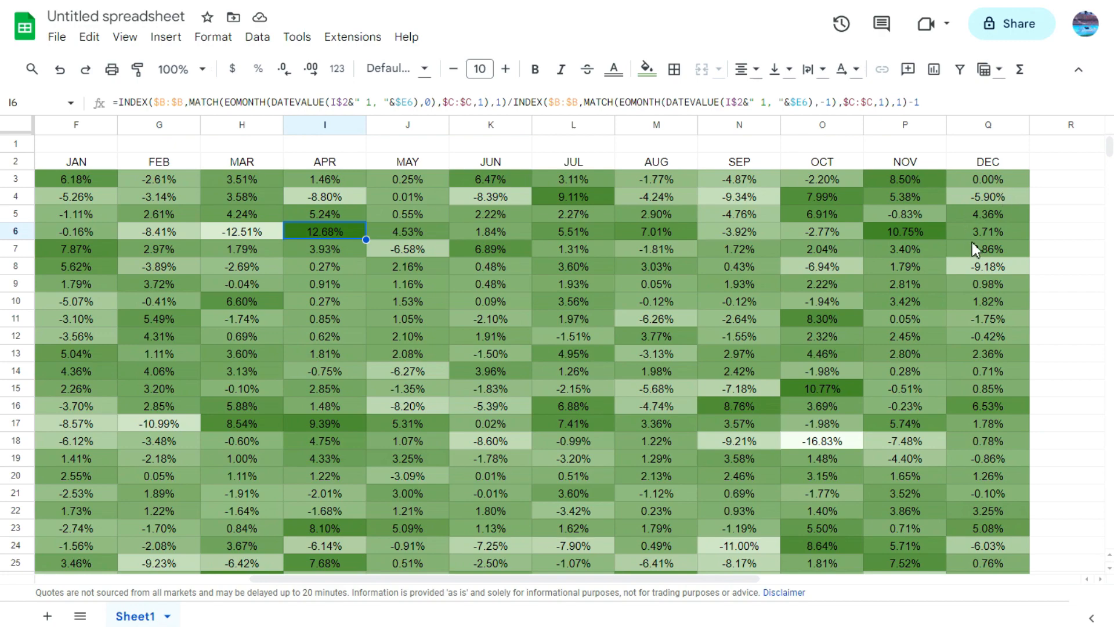
Step: Add the headers "ytd avg" in S2 and "Dec Avg" in T2 beside the returns table
left_click(1098, 580)
left_click(1098, 580)
left_click(1098, 580)
left_click(1098, 580)
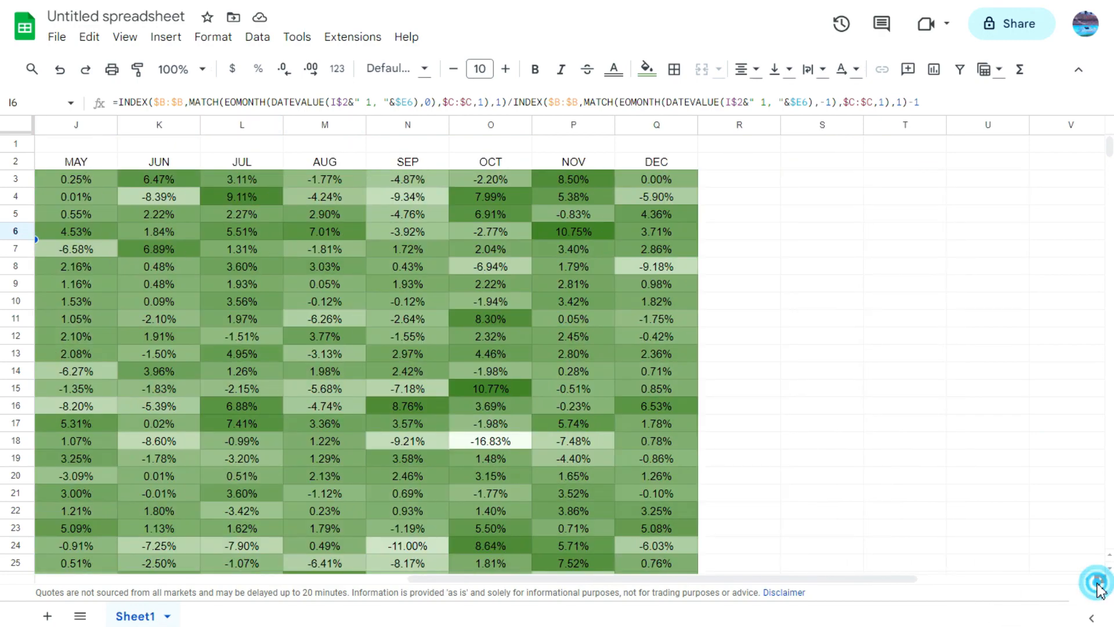
left_click(798, 183)
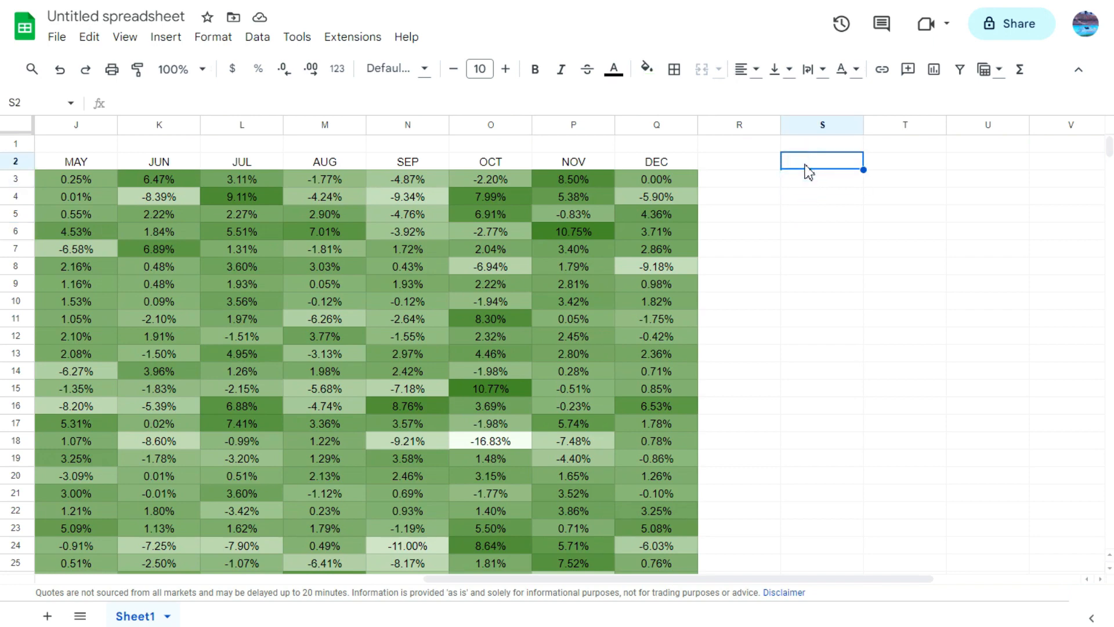
type("4f")
key("BackSpace")
key("BackSpace")
type("ytd")
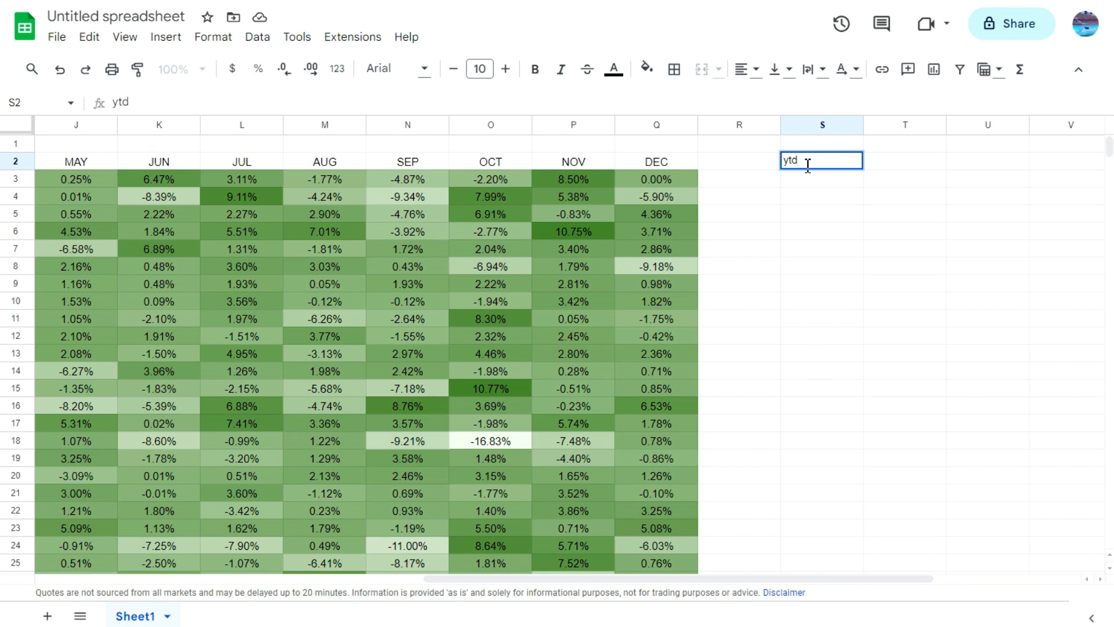
type(" avg")
key("Tab")
type("Dec Avg")
key("Return")
Step: Calculate the 2023 year-to-date average in S3 with AVERAGE over the January to November returns F3:P3
type("=averag")
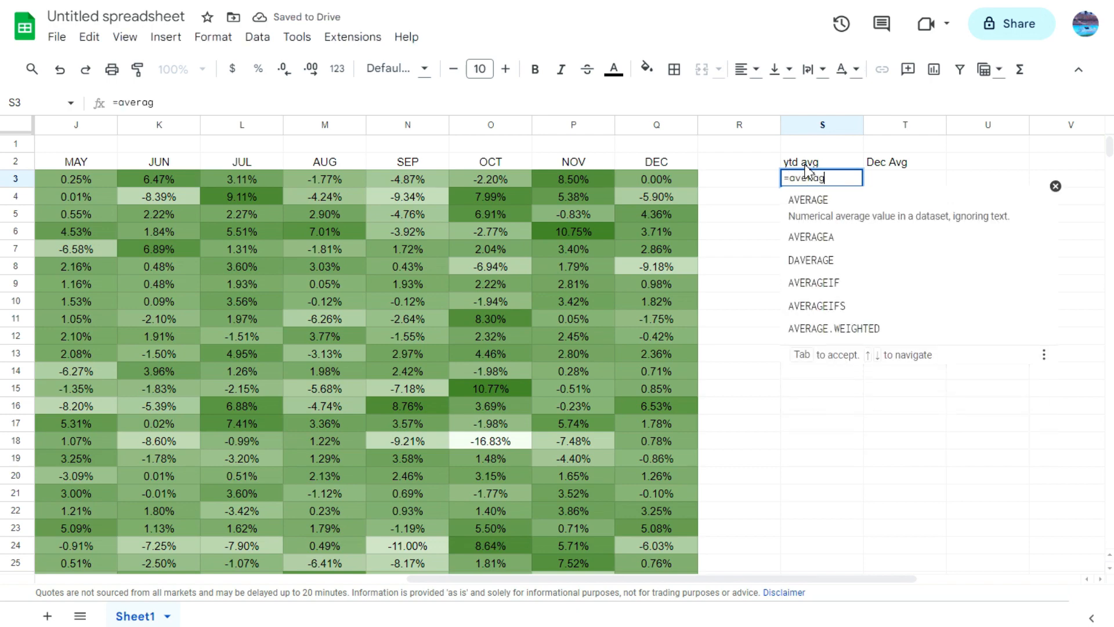
key("Tab")
left_click_drag(590, 180, 89, 188)
key("Return")
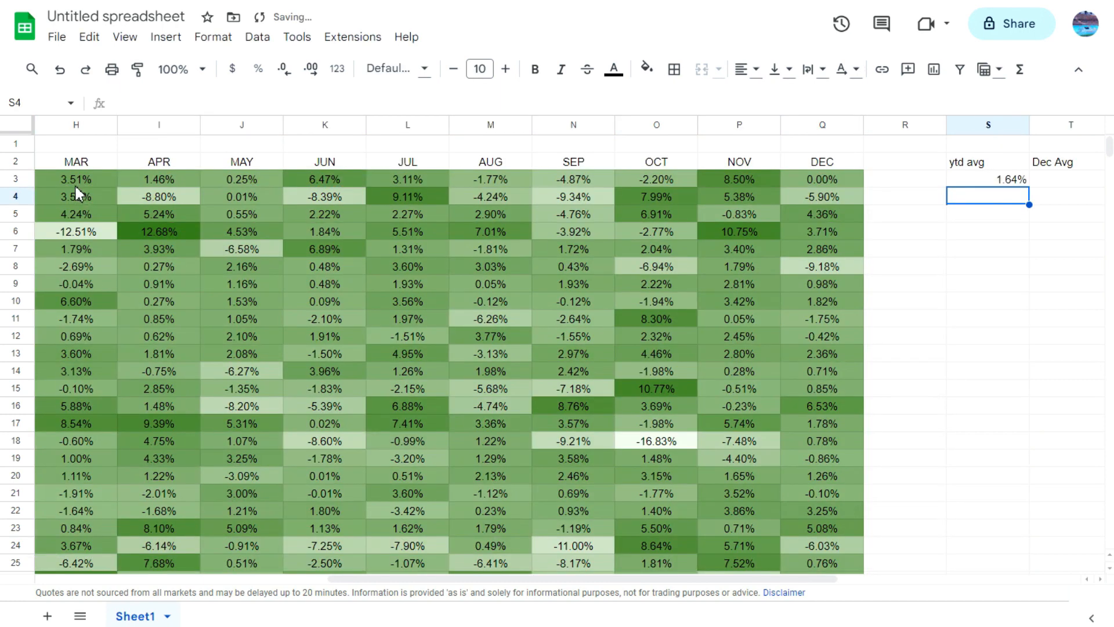
Step: Calculate the overall December average in U2 with AVERAGE over Q4:Q39, leaving out the 2023 row
key("Up")
key("Right")
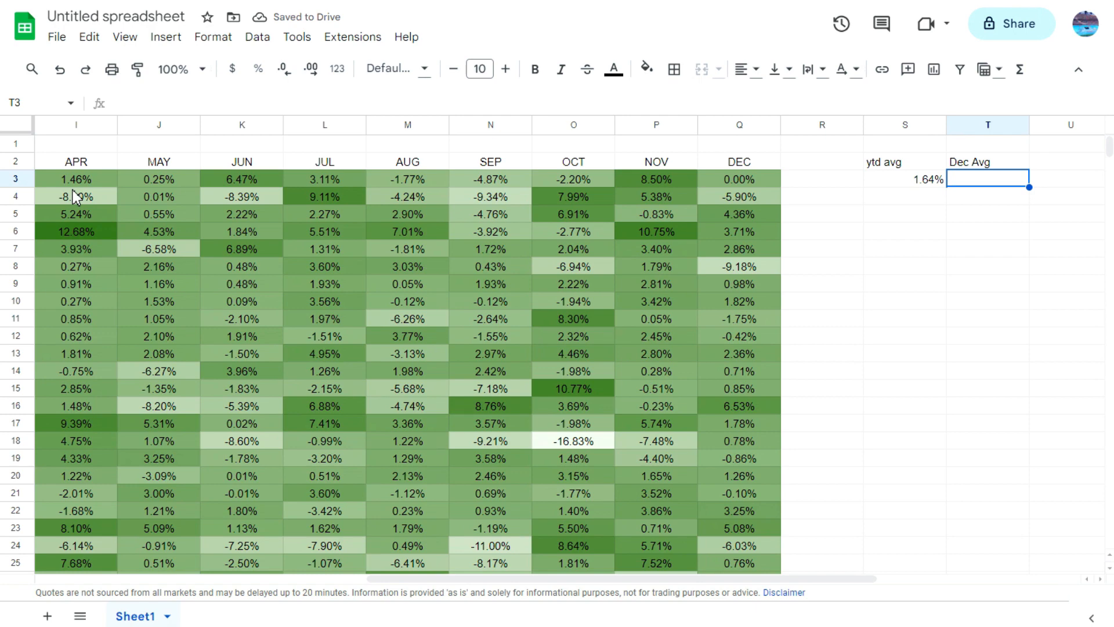
key("Up")
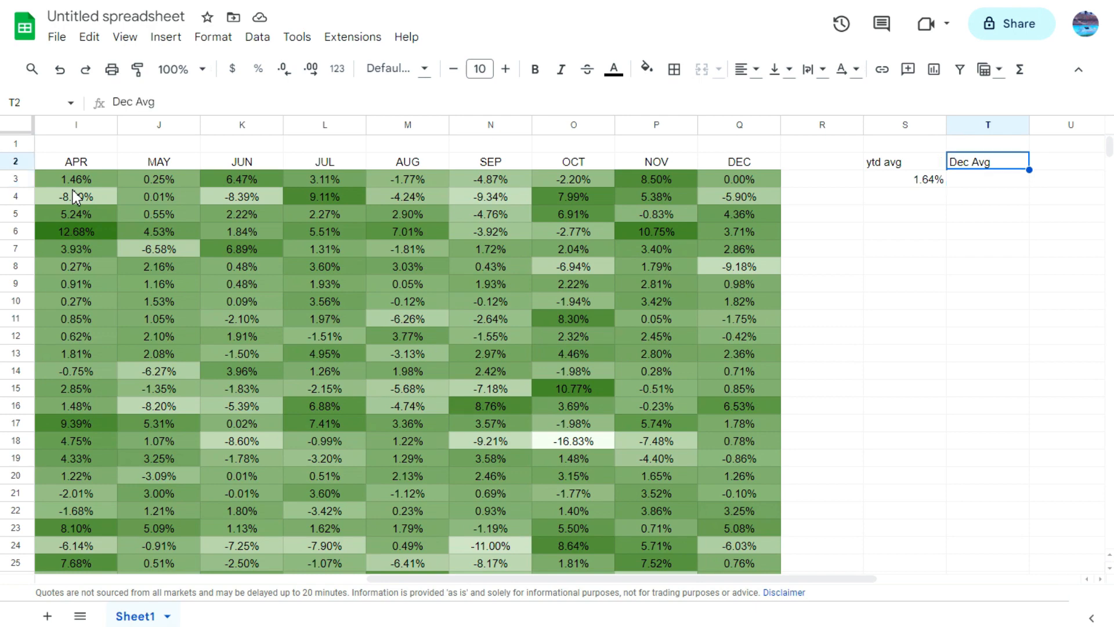
key("Right")
type("=avera")
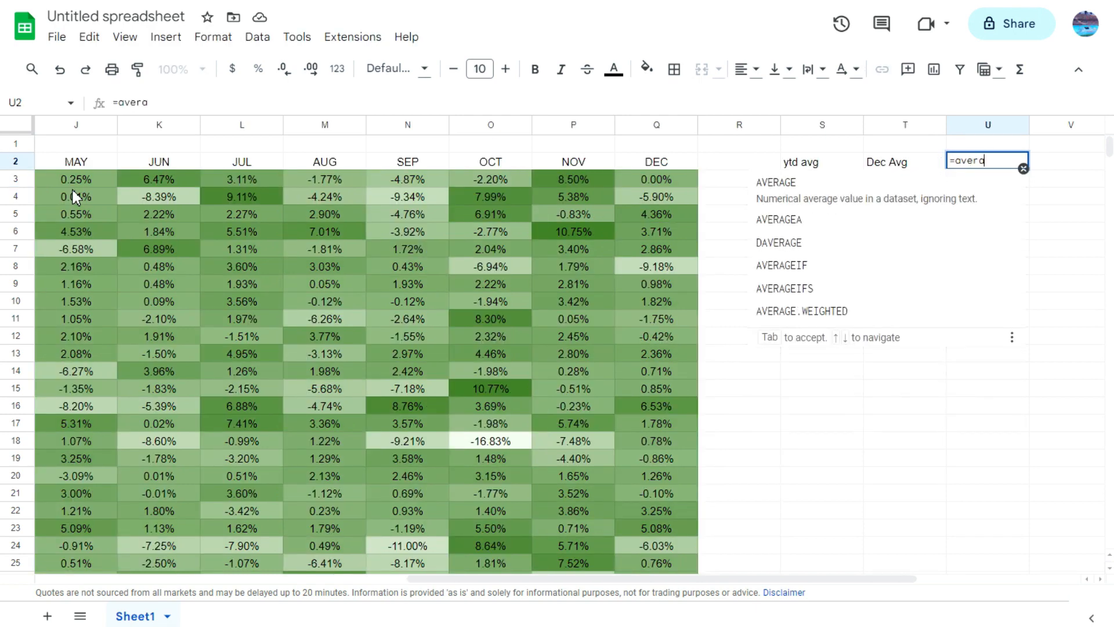
key("Tab")
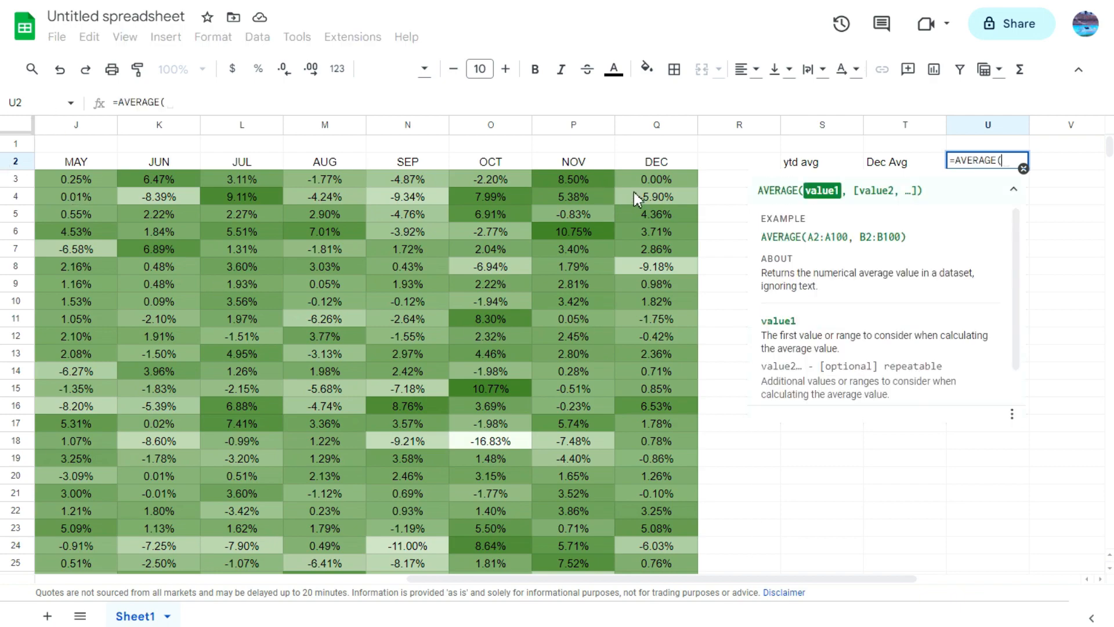
left_click(663, 195)
scroll(676, 302, "down", 8)
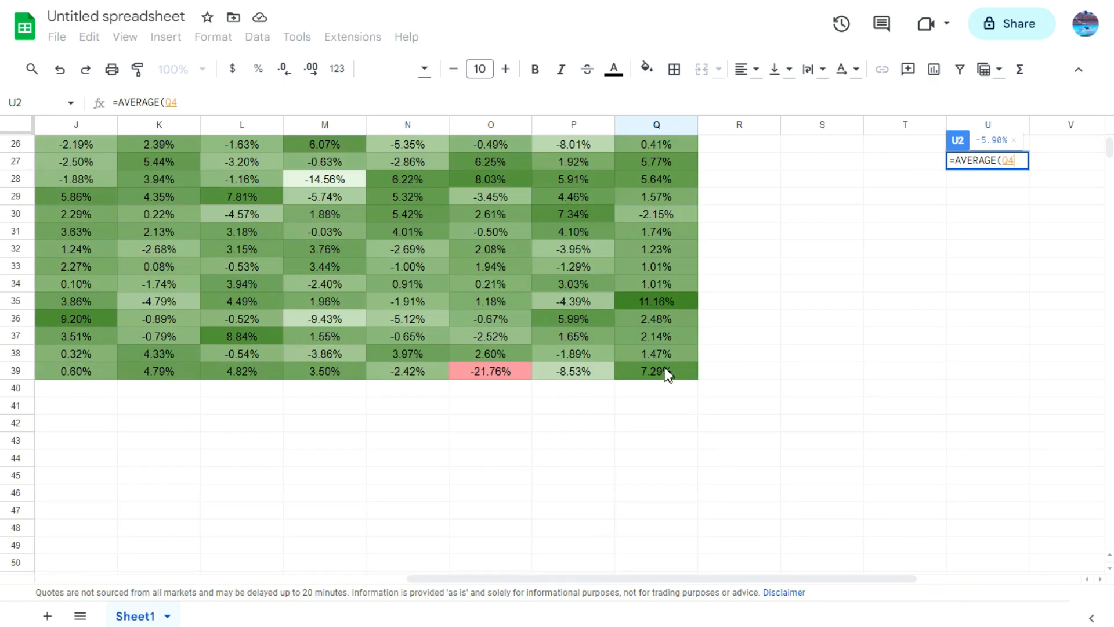
left_click(667, 374, "shift")
key("Return")
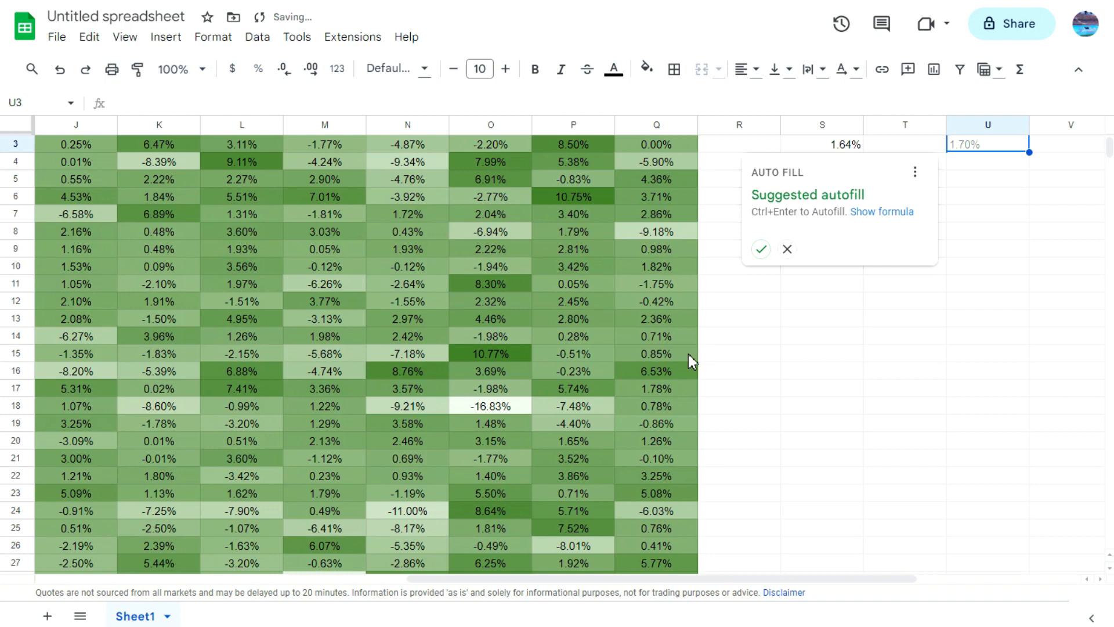
scroll(959, 347, "up", 1)
left_click(1008, 316)
left_click(1005, 166)
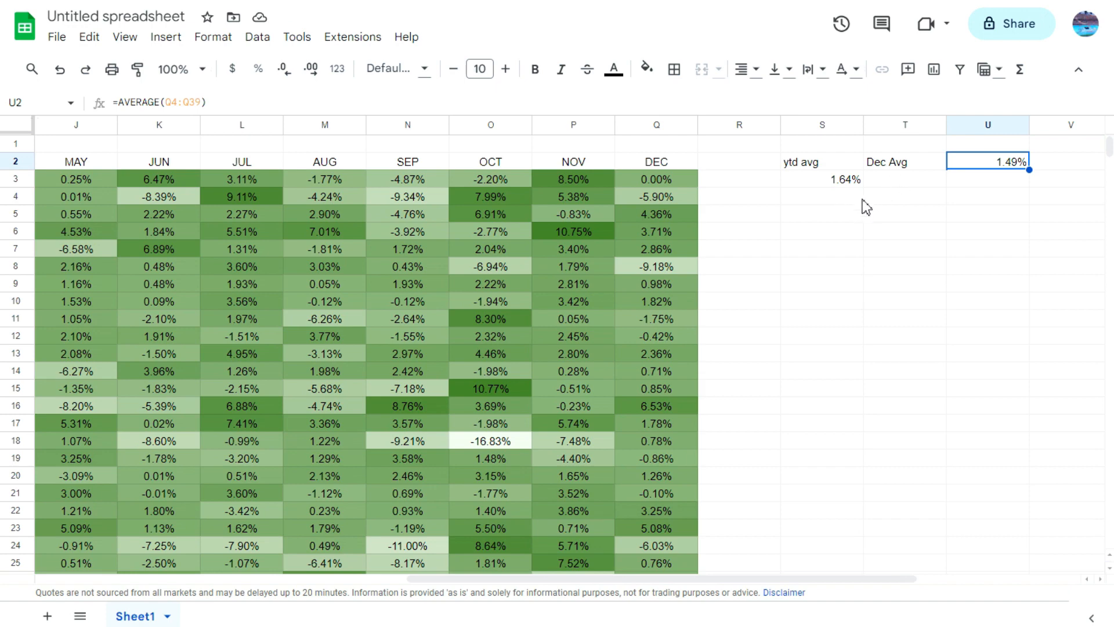
Step: Cross-check the December average by showing the selection summary's average for Q4:Q39
left_click(673, 197)
scroll(662, 243, "down", 7)
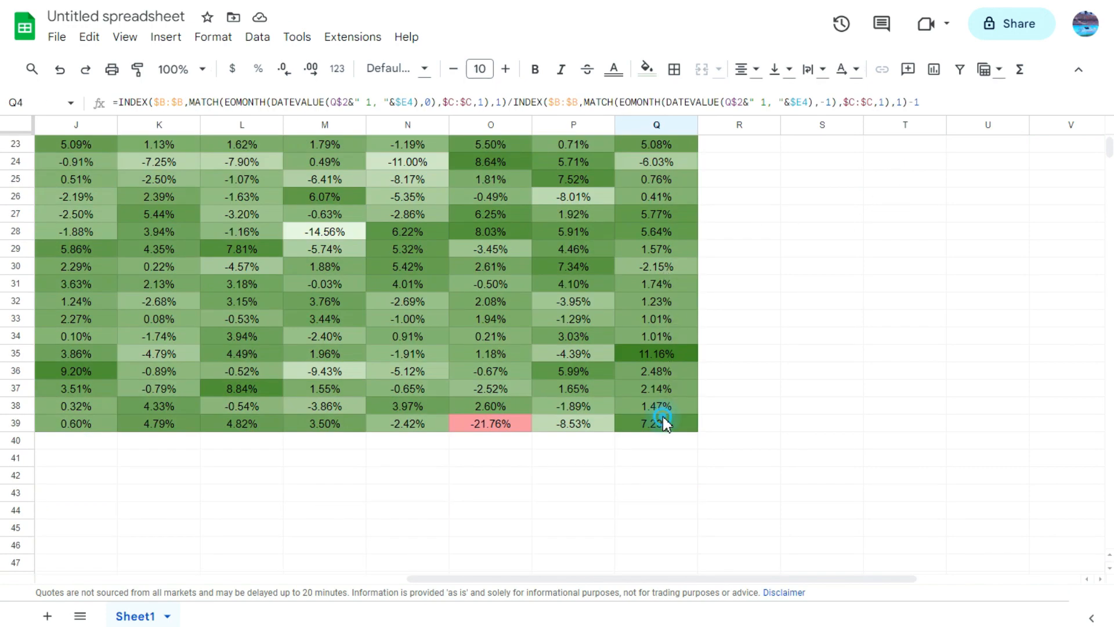
left_click(659, 421, "shift")
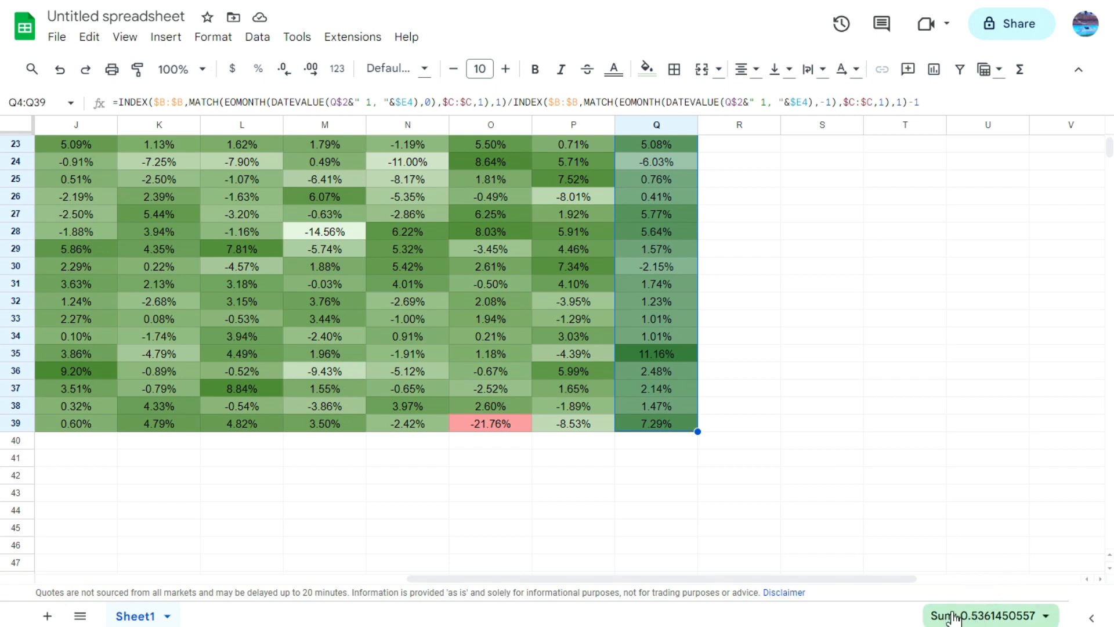
left_click(1005, 612)
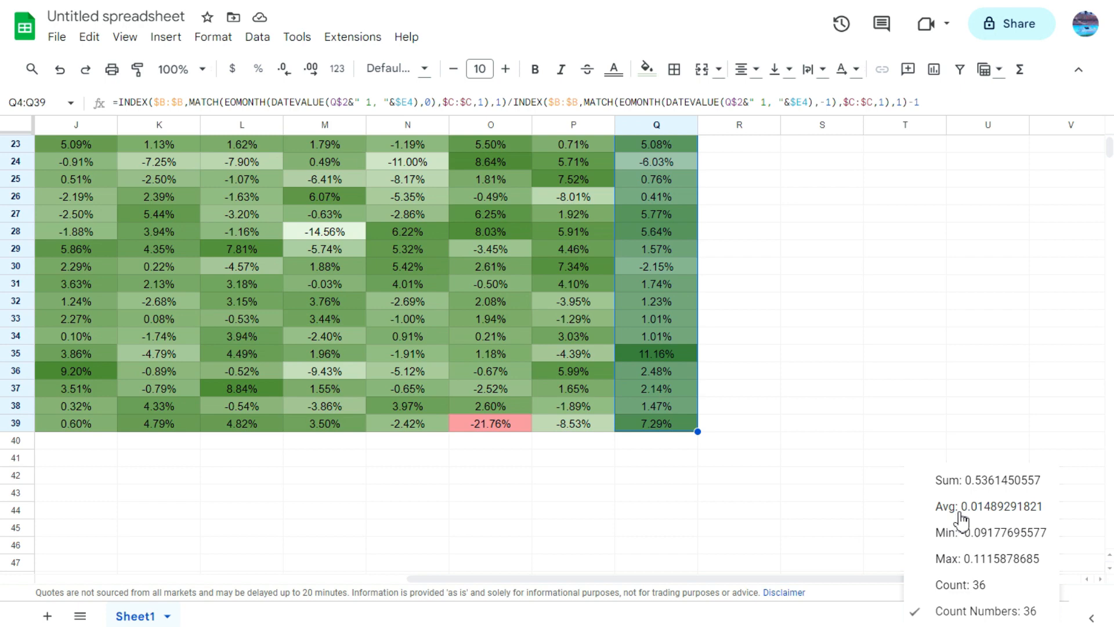
left_click(959, 510)
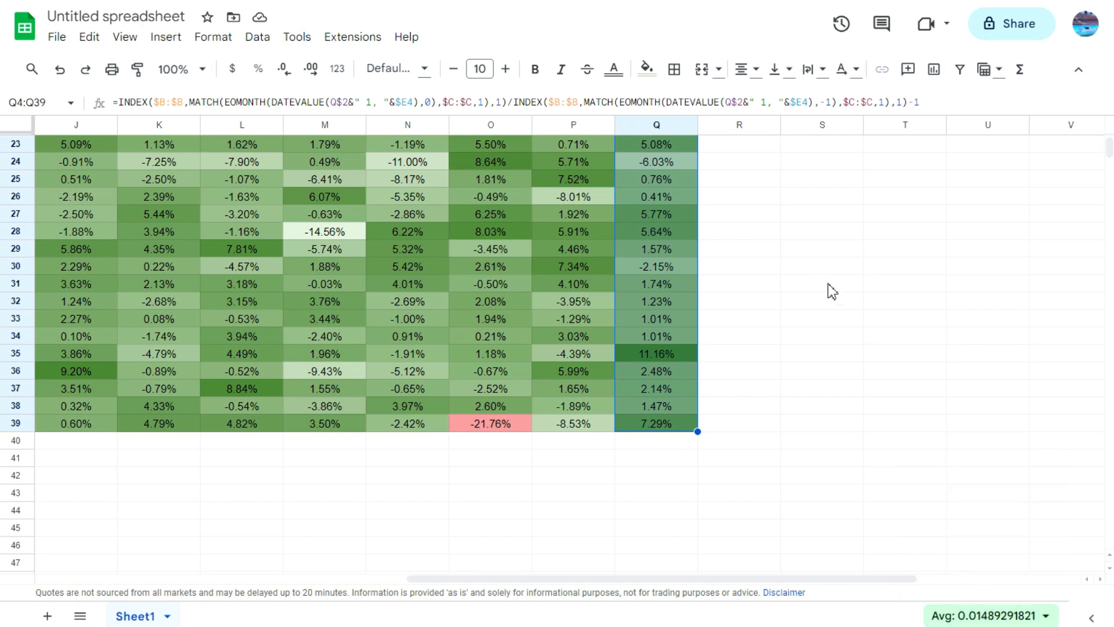
Step: Fill the year-to-date average formula from S3 down to S39
scroll(827, 296, "up", 7)
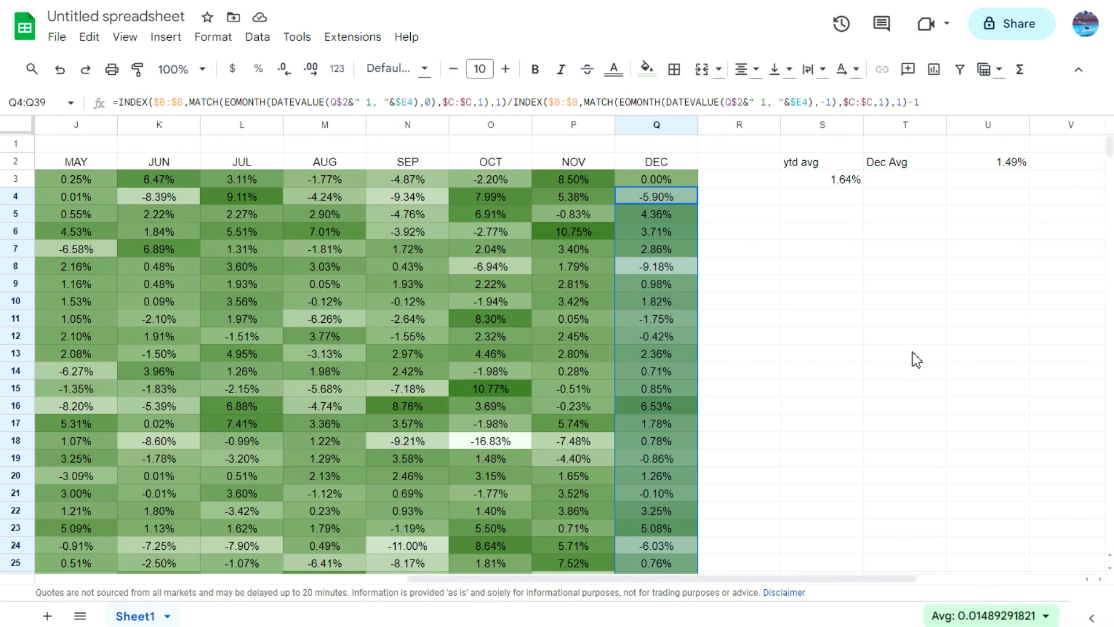
left_click(823, 180)
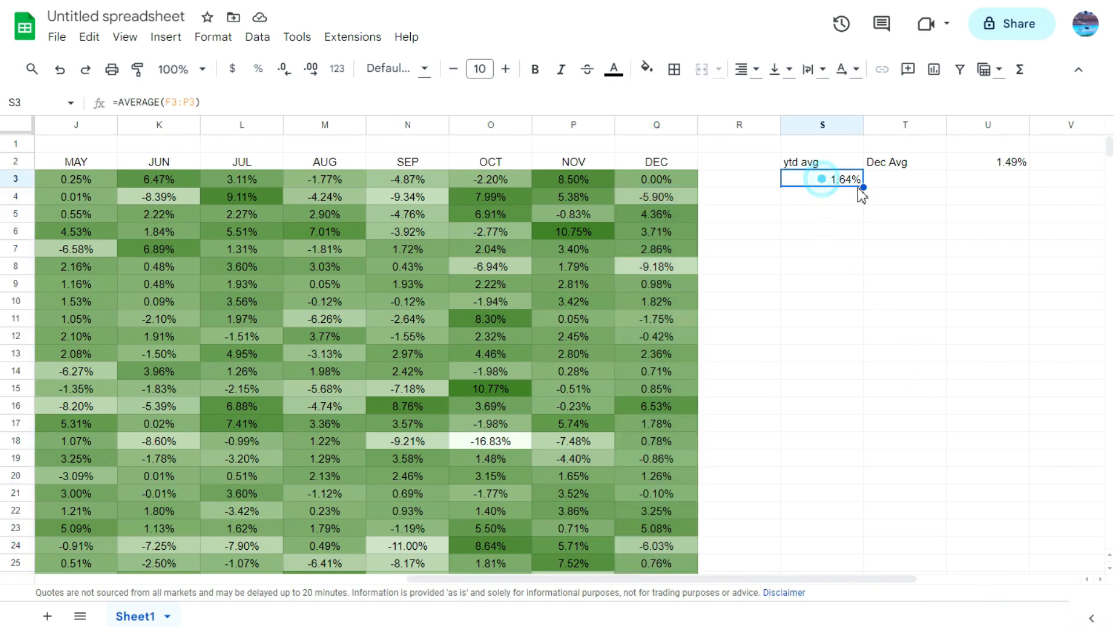
left_click_drag(863, 188, 856, 487)
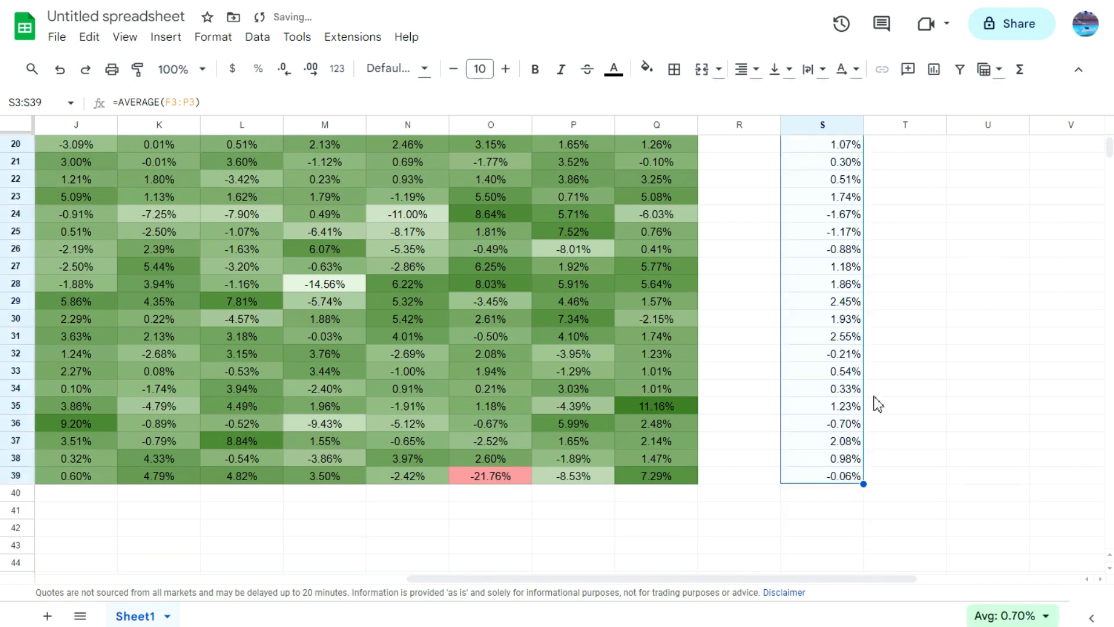
scroll(895, 383, "up", 6)
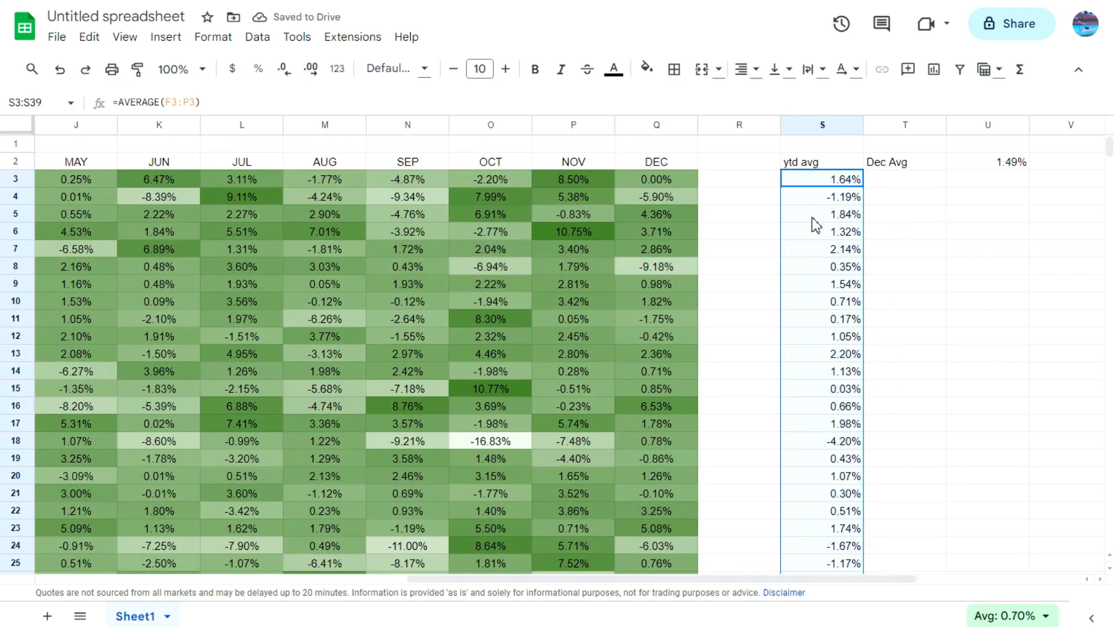
Step: Compare the 2022 December return in Q4 with its year-to-date average and the October and November returns in O4 and P4
left_click(688, 200)
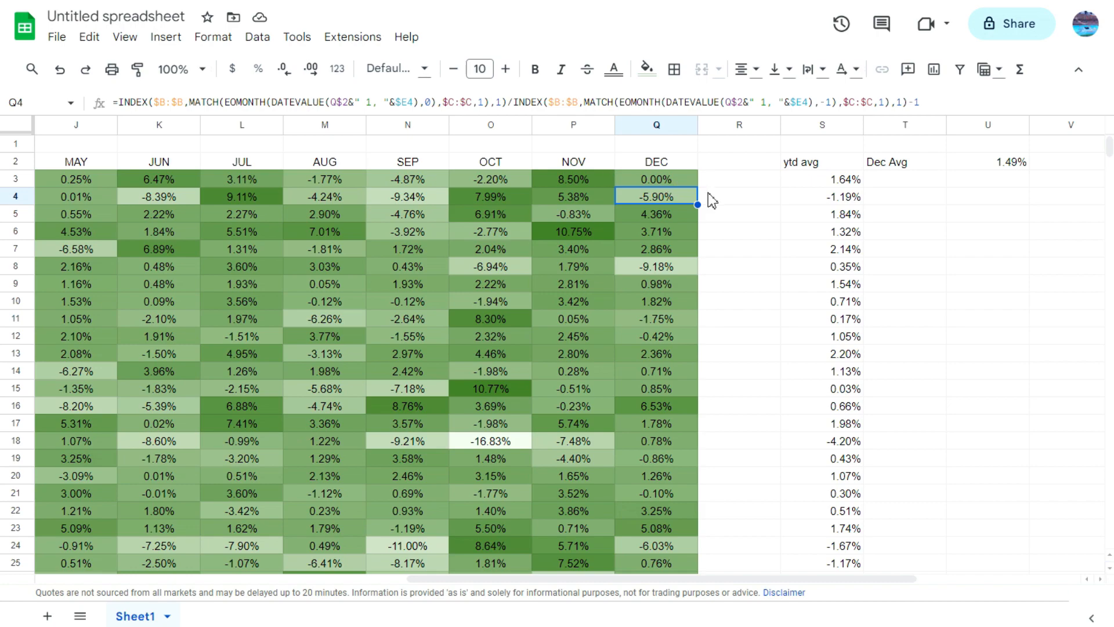
mouse_move(859, 579)
left_mouse_down()
mouse_move(667, 578)
mouse_move(868, 580)
left_mouse_up()
left_click(823, 205)
left_click(495, 100)
left_click(755, 219)
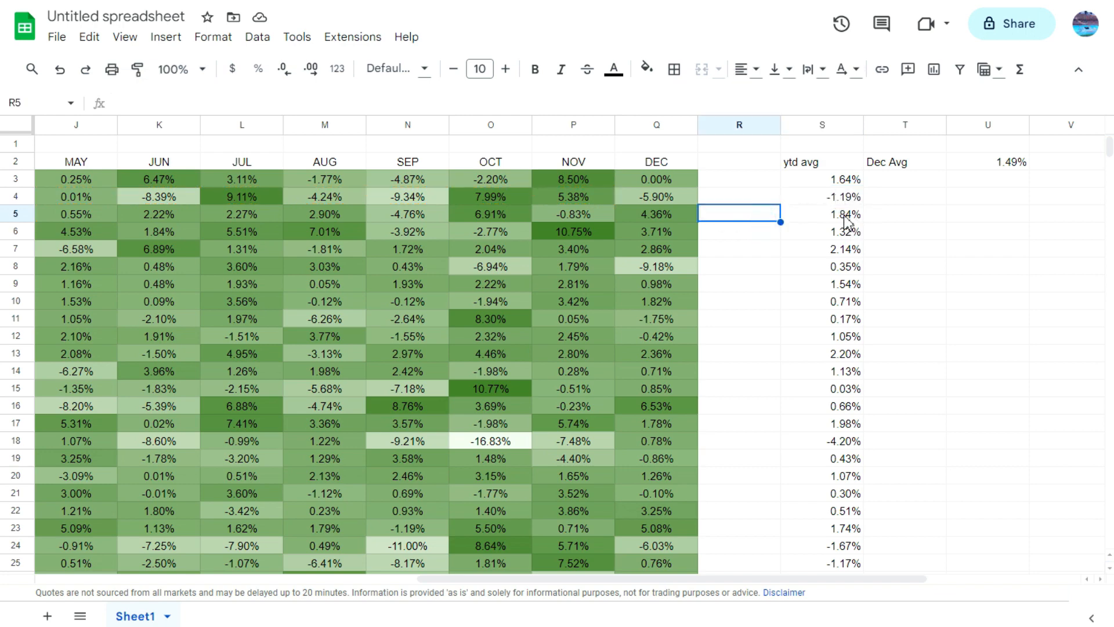
left_click(672, 199)
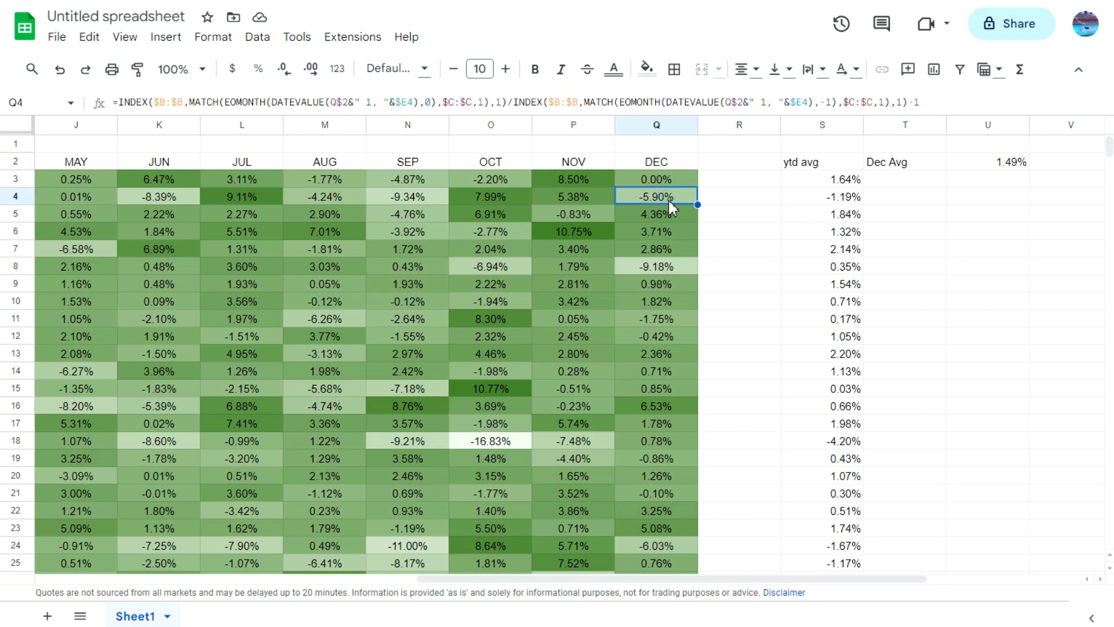
left_click(577, 201)
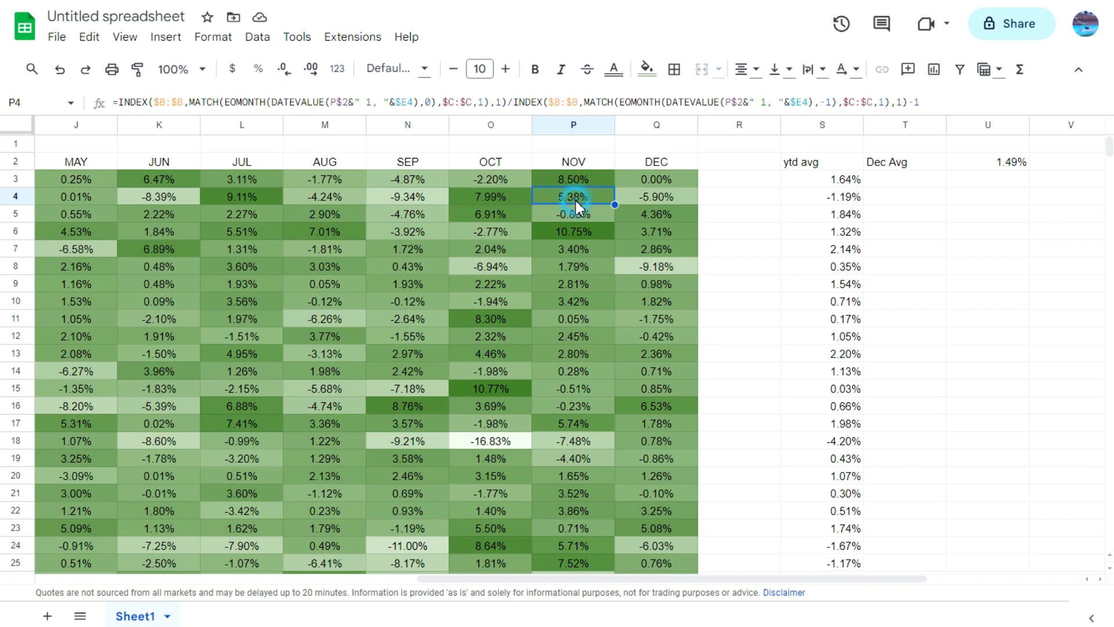
left_click(510, 199)
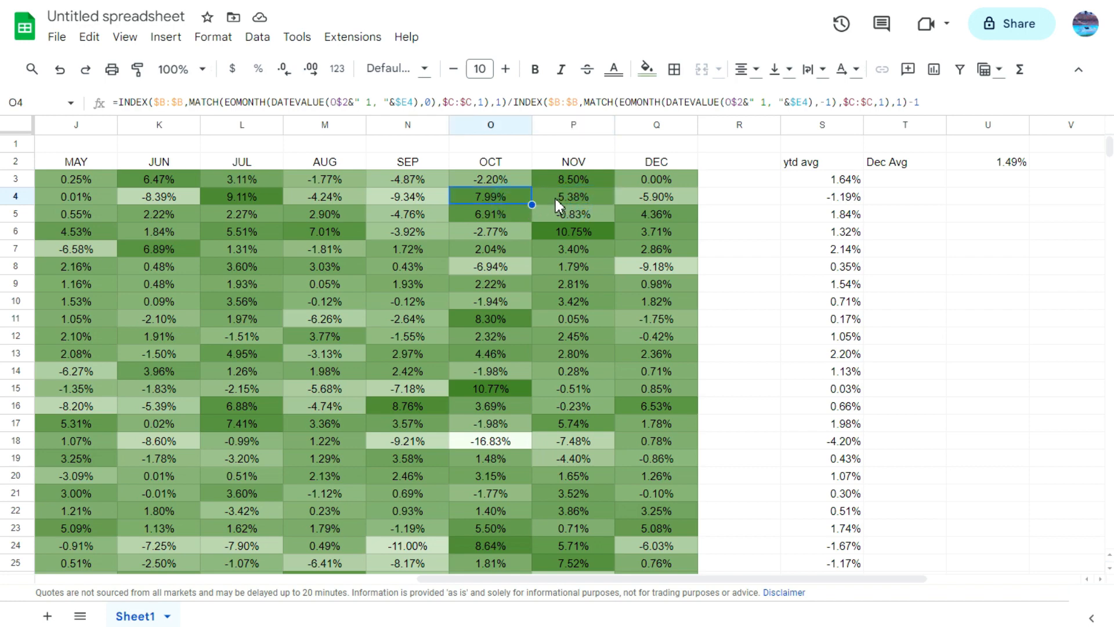
left_click(555, 199)
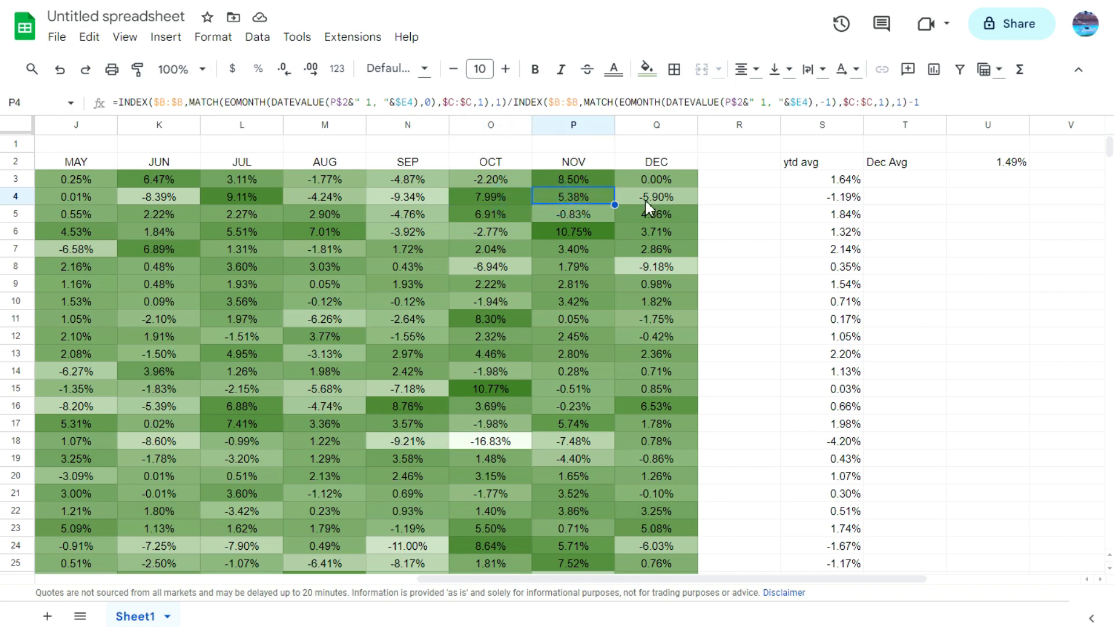
left_click(747, 216)
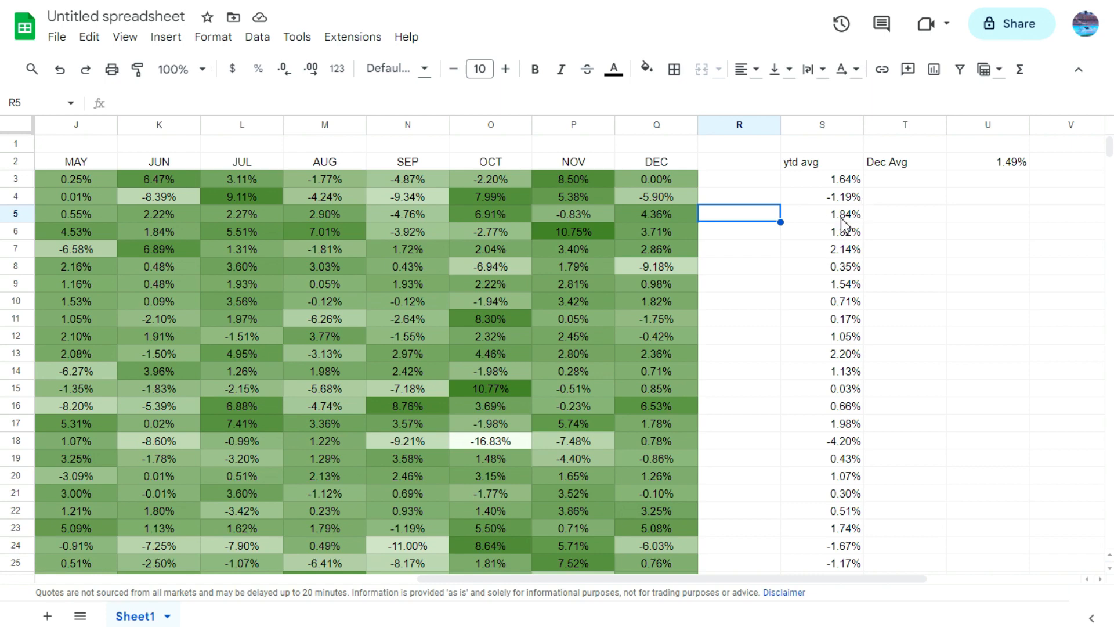
Step: Compare the December returns in Q5, Q6, Q7 and Q18 with those years' year-to-date averages, including S18 for 2008
left_click(650, 214)
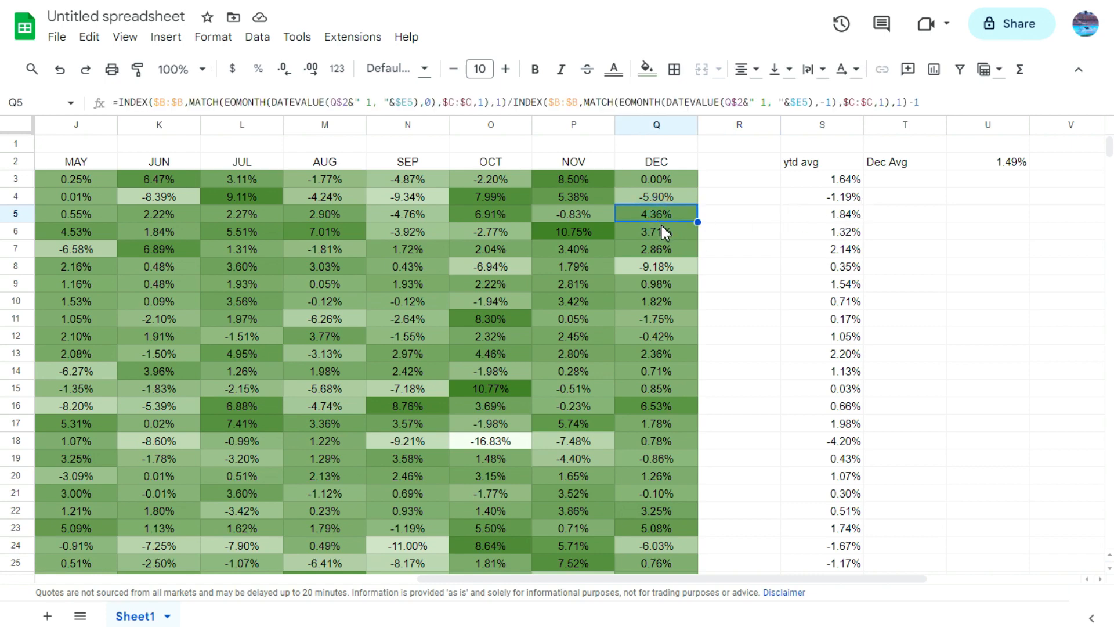
left_click(665, 229)
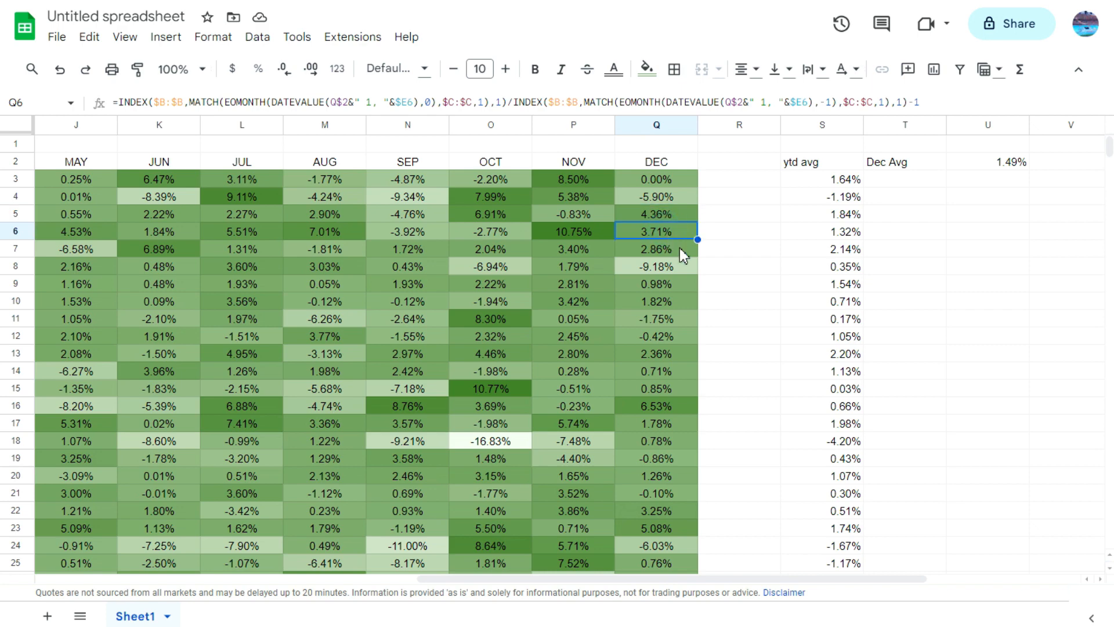
left_click(680, 248)
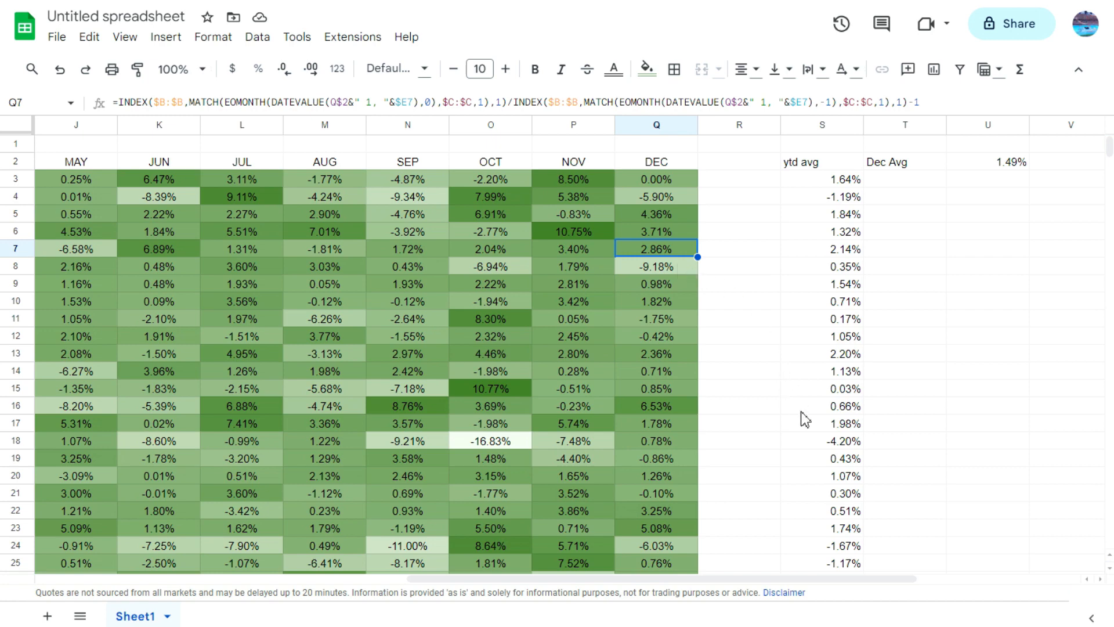
left_click(843, 448)
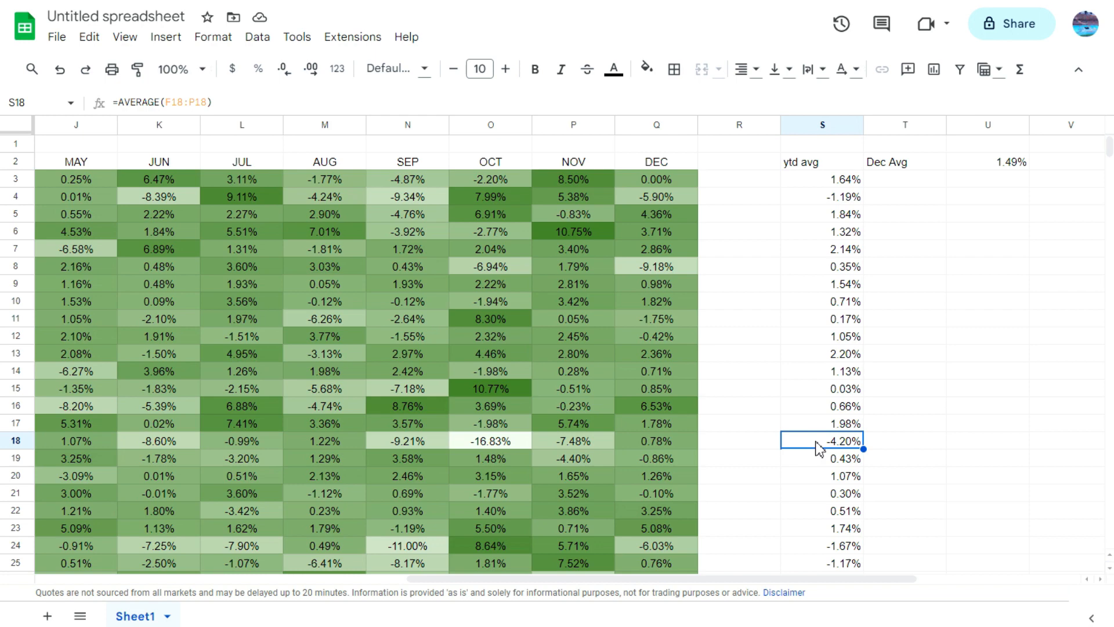
left_click(686, 445)
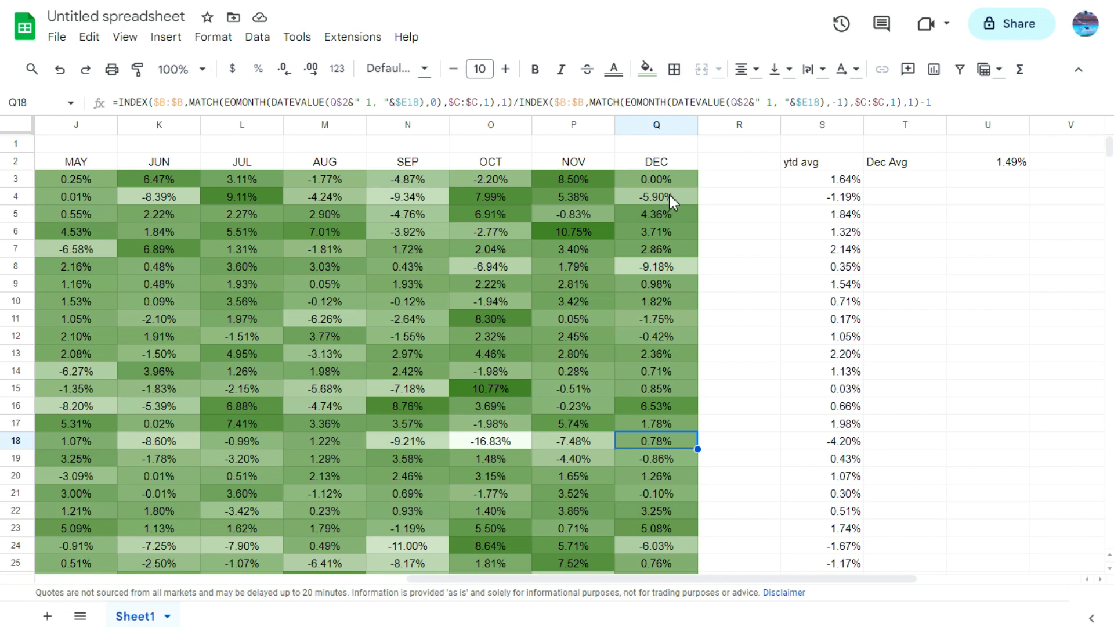
Step: Check the selection summary statistics for the recent December returns, first for Q4:Q16 and again for Q4:Q13
left_click_drag(672, 200, 650, 409)
left_click(987, 615)
left_click(987, 610)
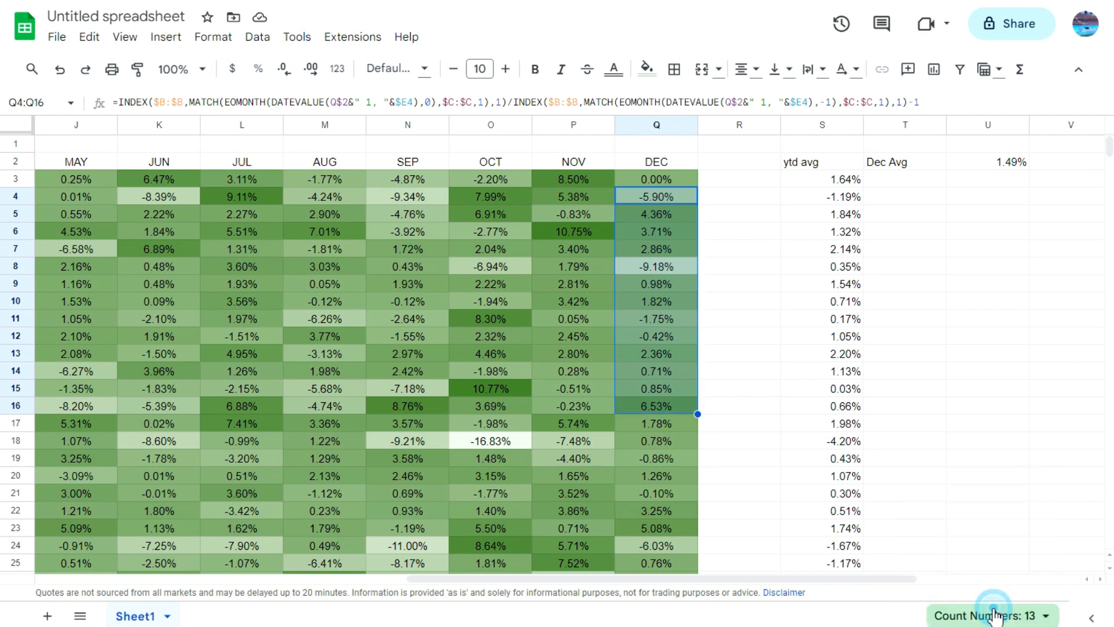
left_click(993, 614)
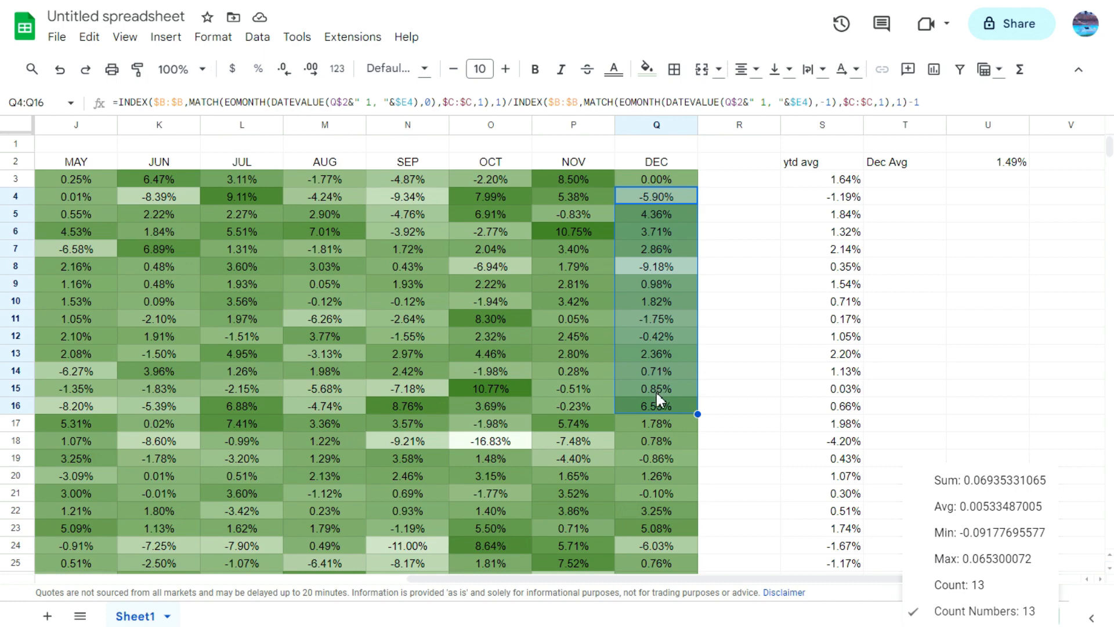
left_click(660, 350, "shift")
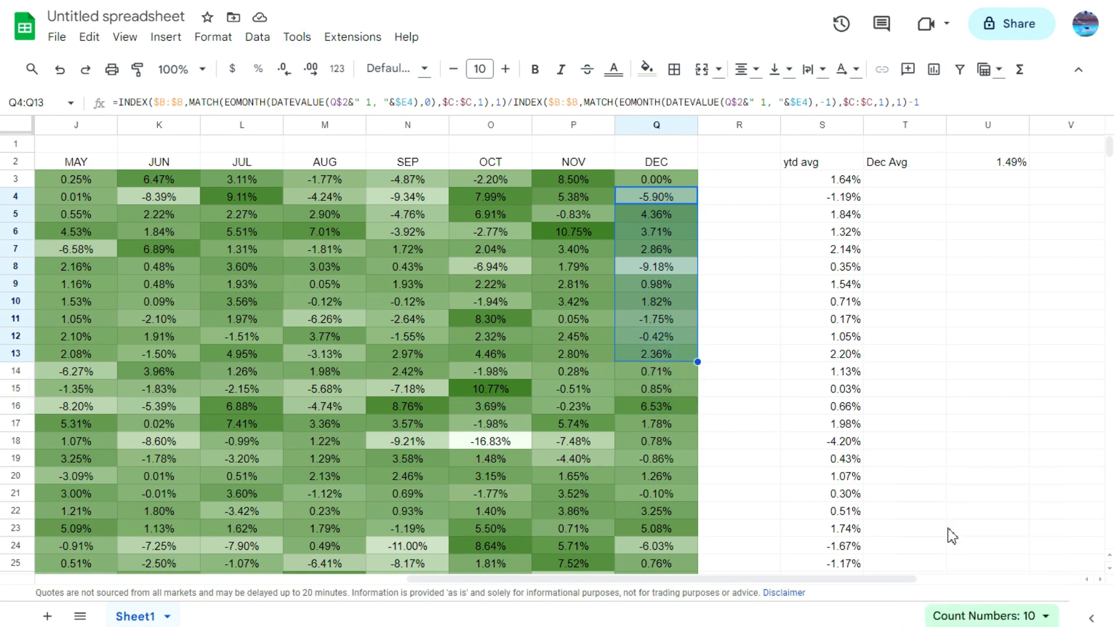
left_click(991, 615)
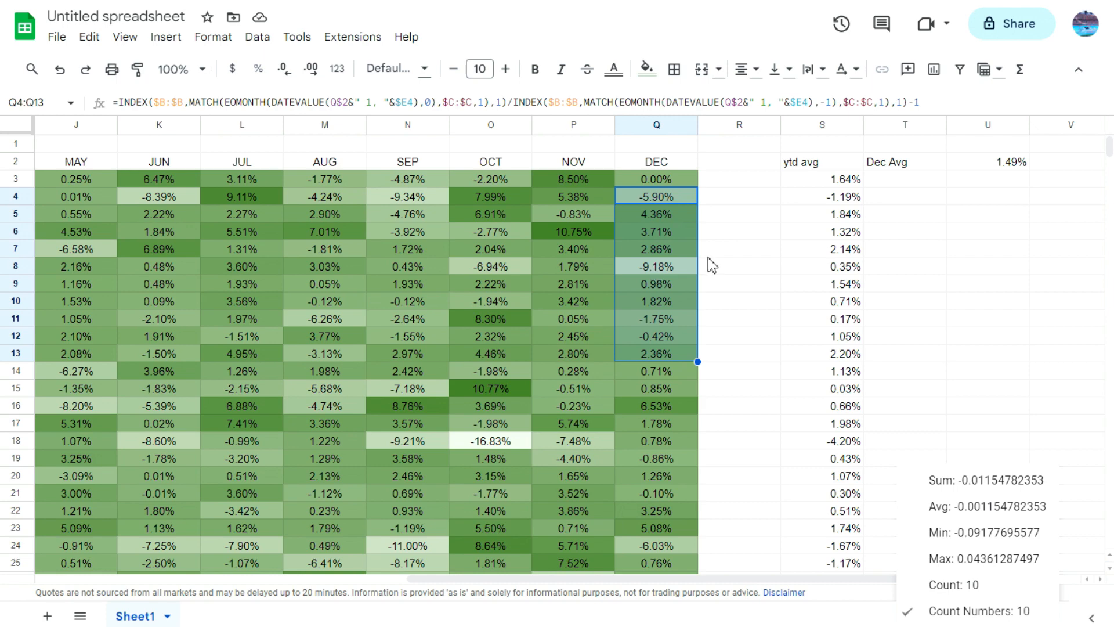
Step: Review the overall December average formula in U2 beside the year-to-date averages
left_click(738, 272)
left_click_drag(913, 579, 884, 589)
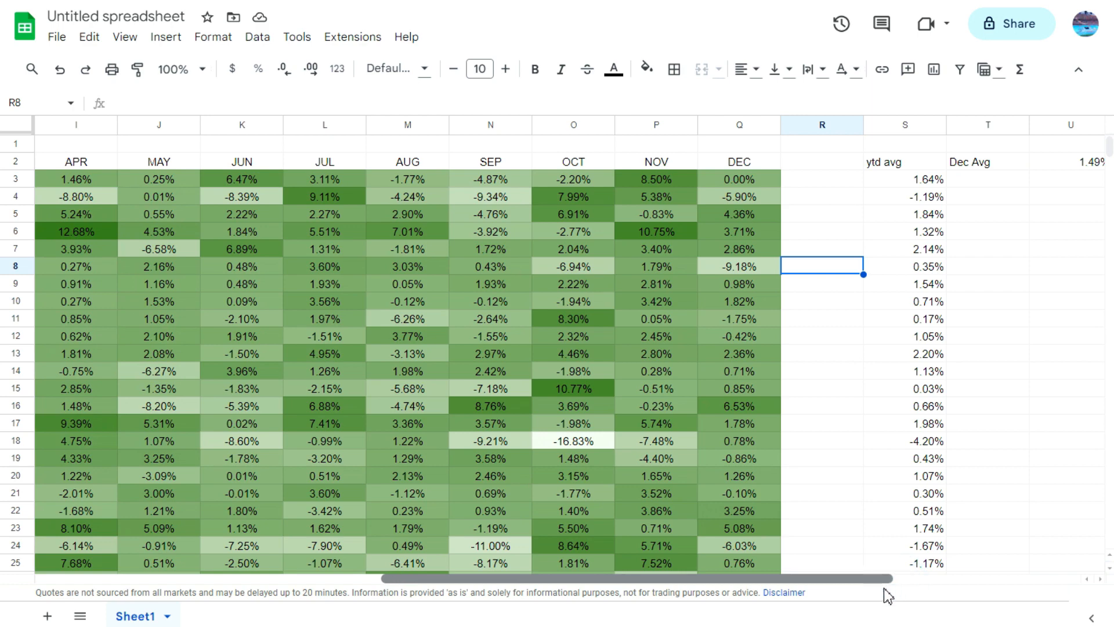
left_click(1073, 169)
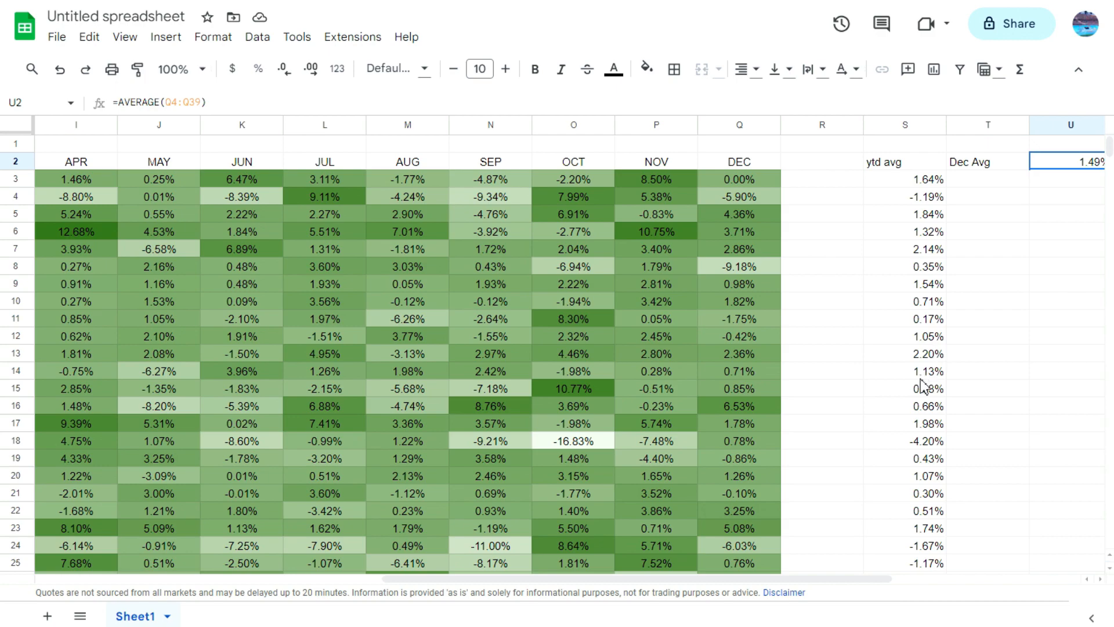
Step: Change the ticker in B1 to AAPL
left_click_drag(815, 580, 708, 566)
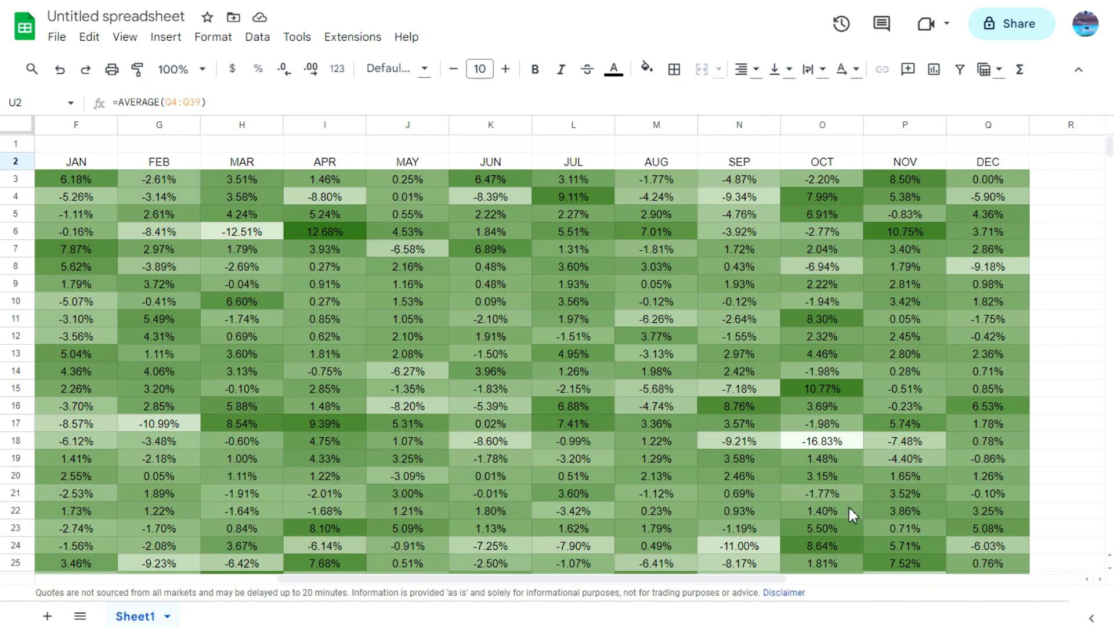
left_click_drag(773, 578, 508, 578)
left_click(168, 149)
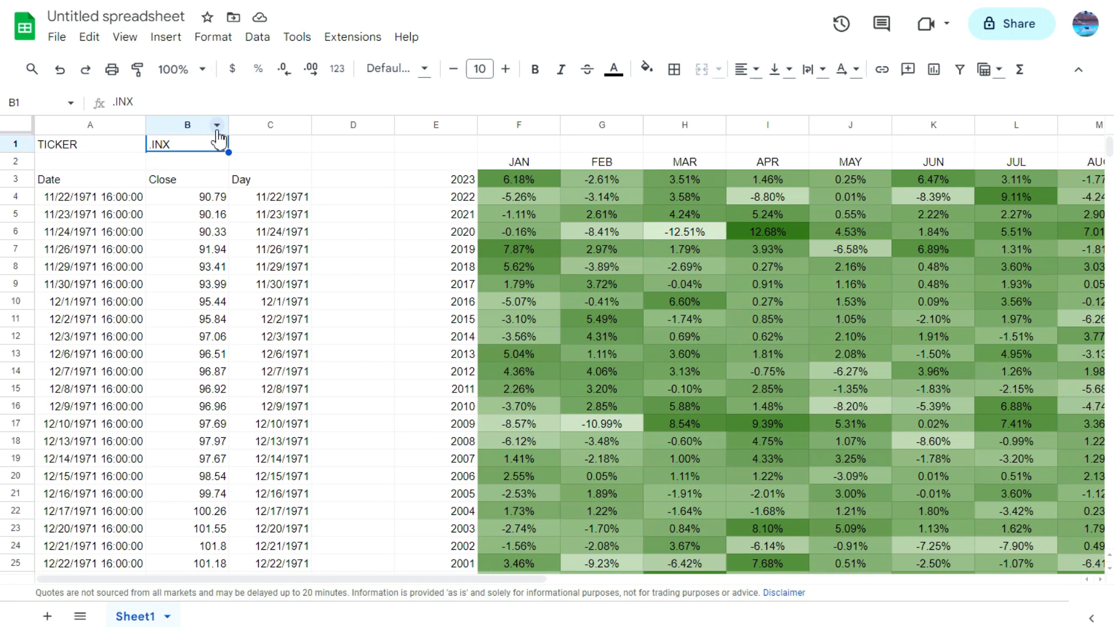
type("AAPL")
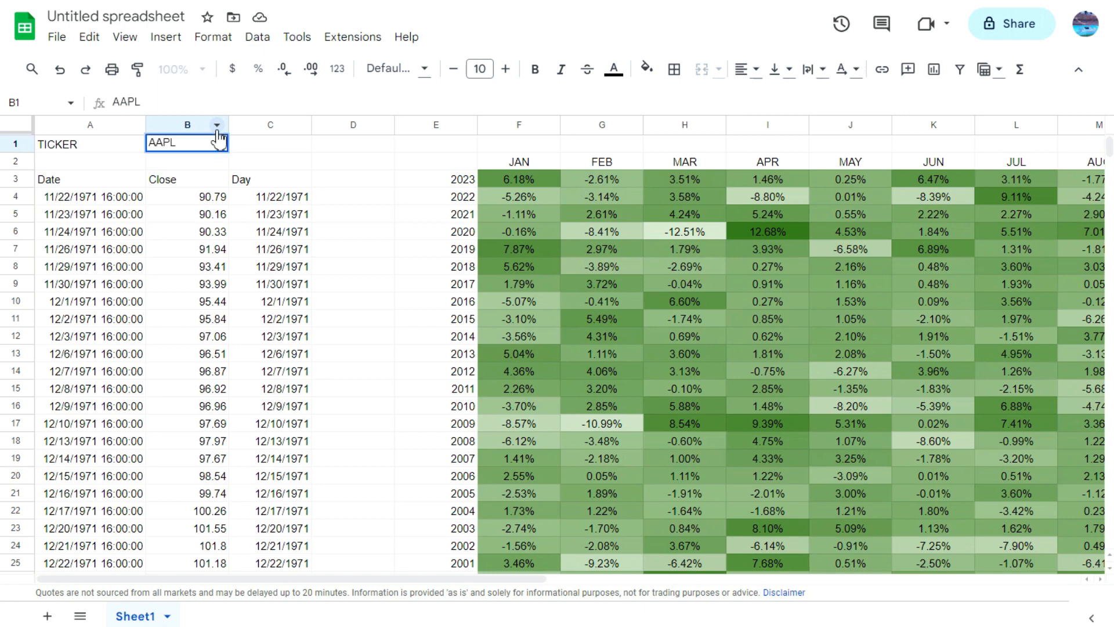
key("Return")
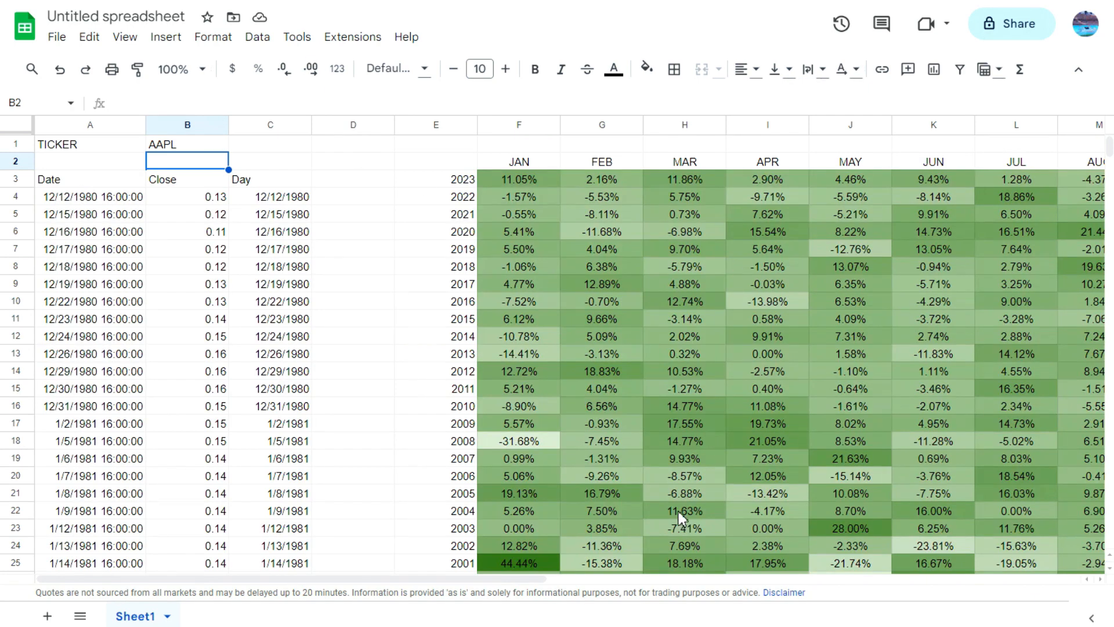
Step: Review the December average in U2 for AAPL alongside the December returns down to row 39
left_click(511, 576)
left_click_drag(536, 582, 921, 580)
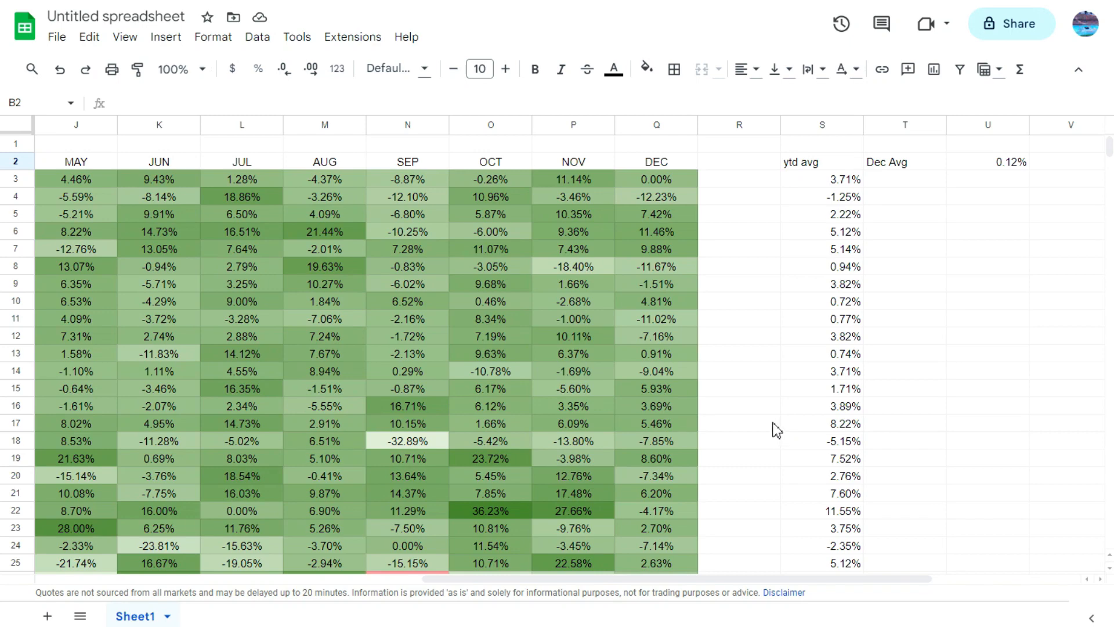
left_click(989, 164)
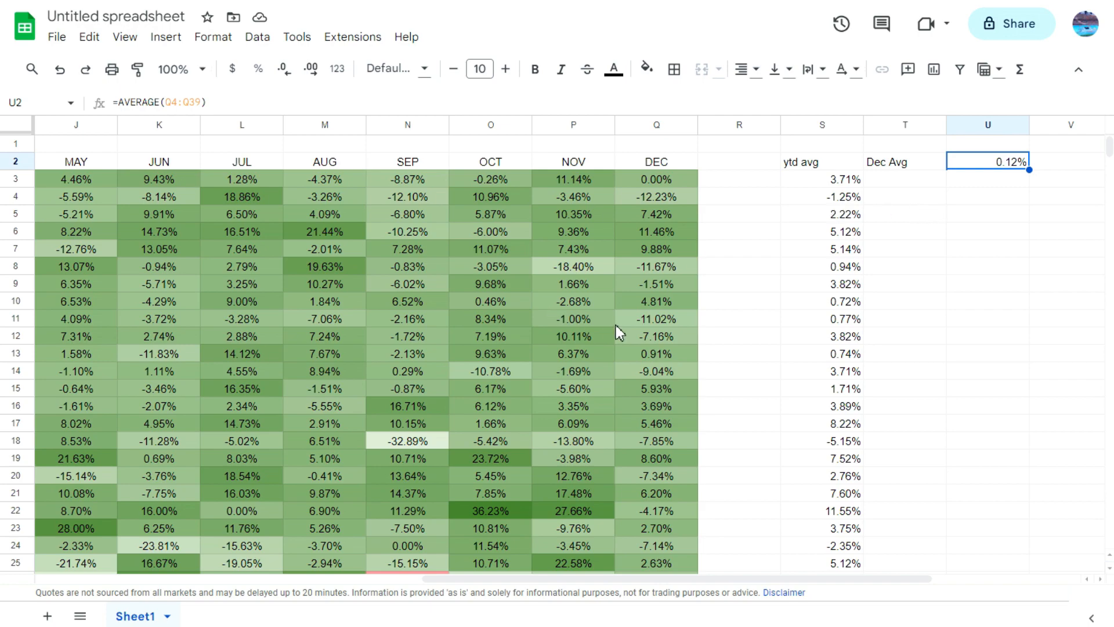
scroll(613, 326, "down", 6)
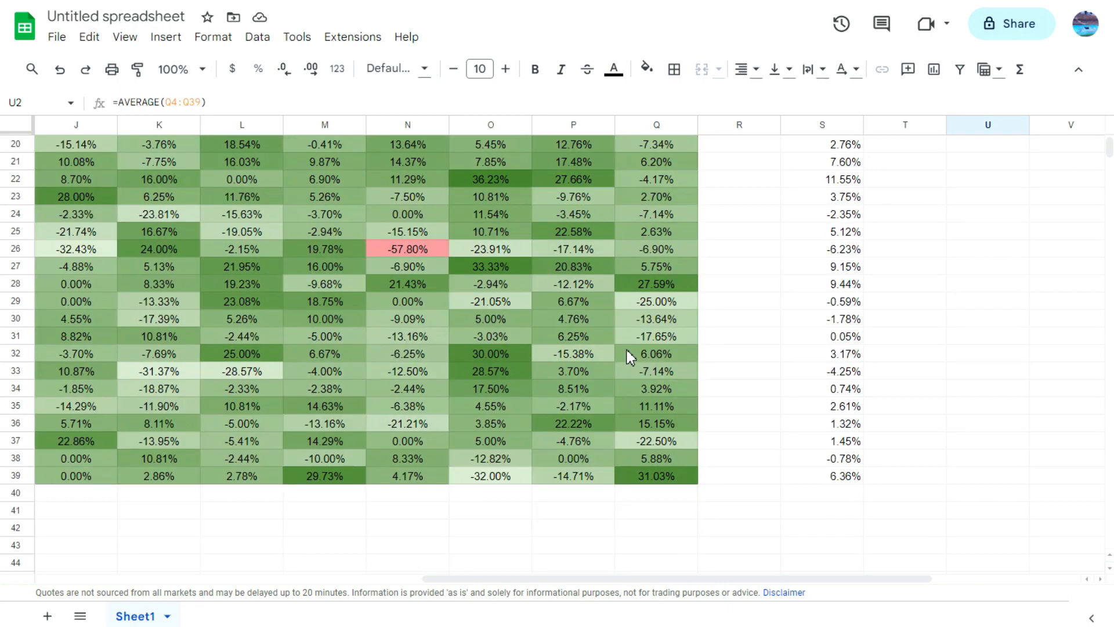
scroll(630, 355, "up", 6)
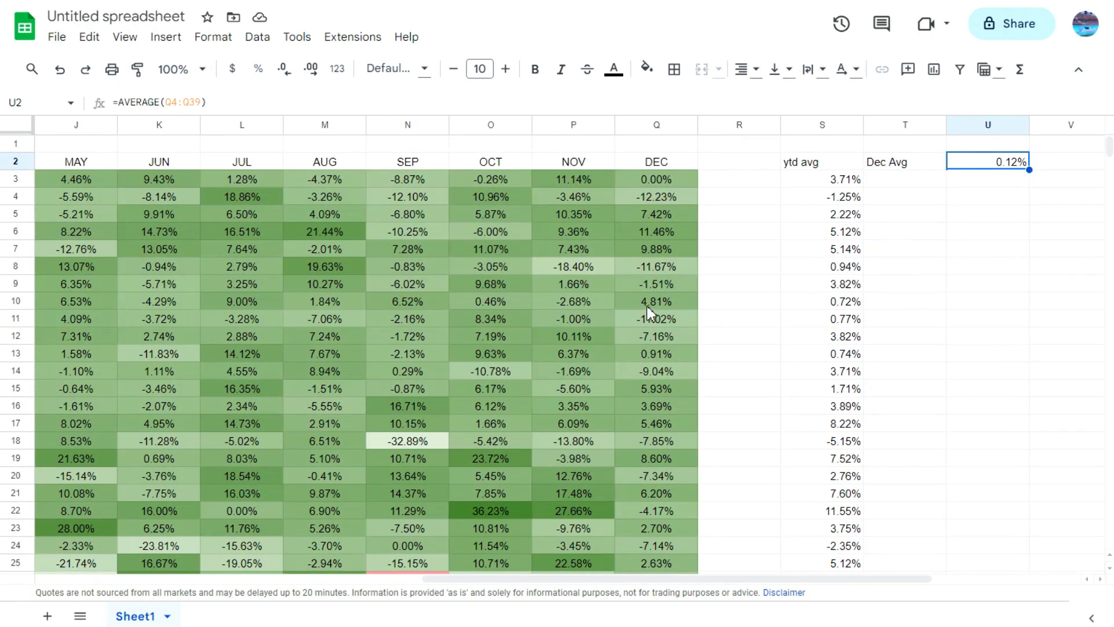
Step: Go through Apple's individual December returns from Q4 down to Q10
left_click(660, 197)
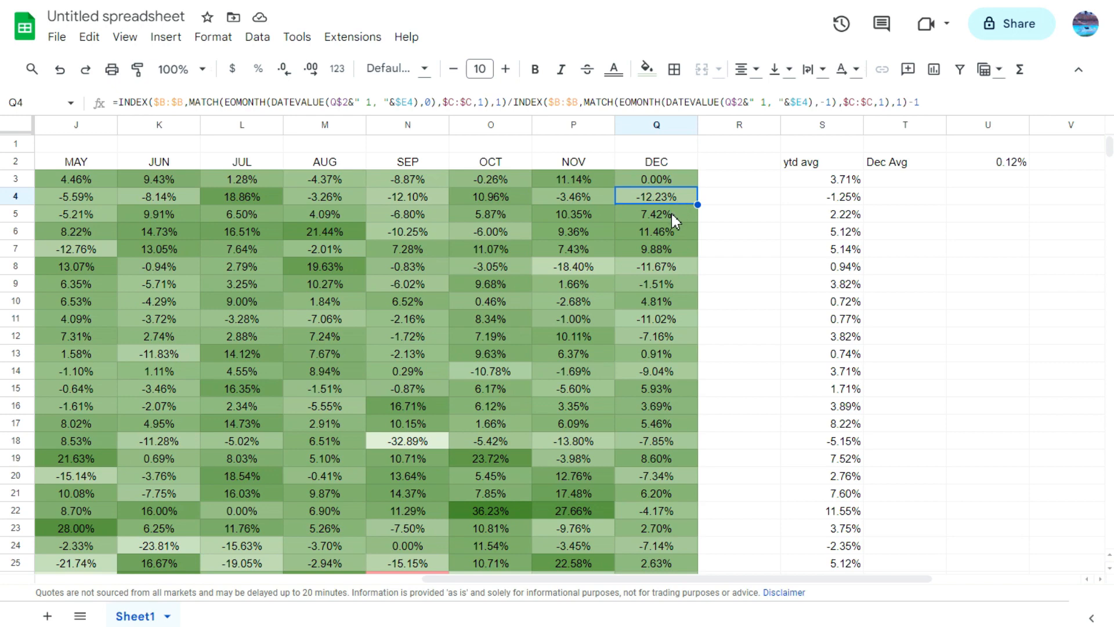
left_click(671, 213)
left_click(676, 232)
left_click(674, 250)
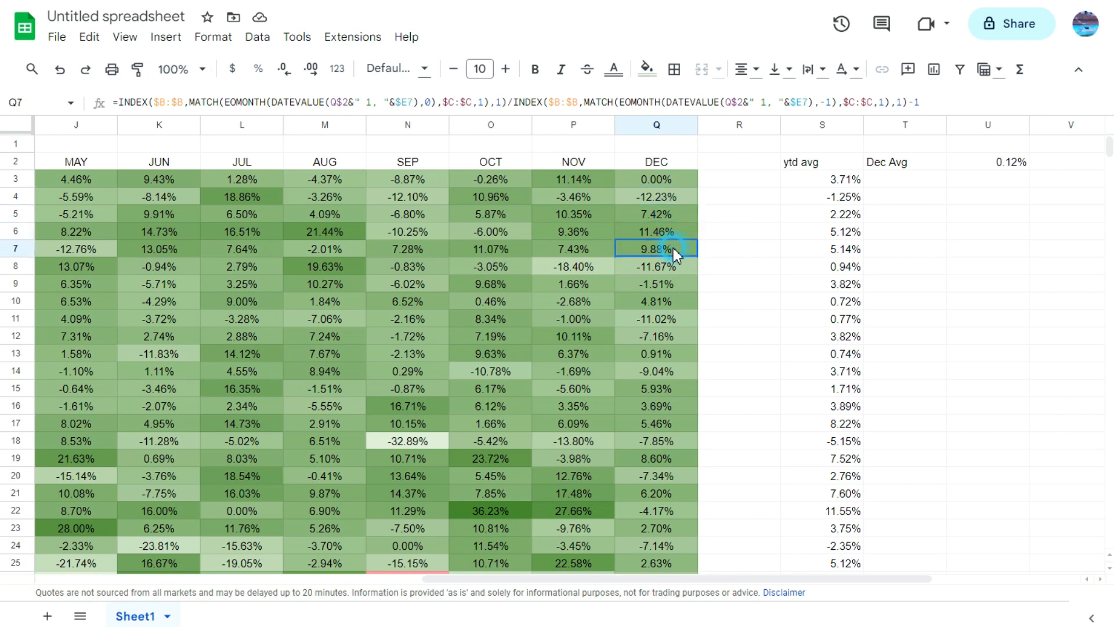
left_click(676, 268)
left_click(674, 290)
left_click(675, 305)
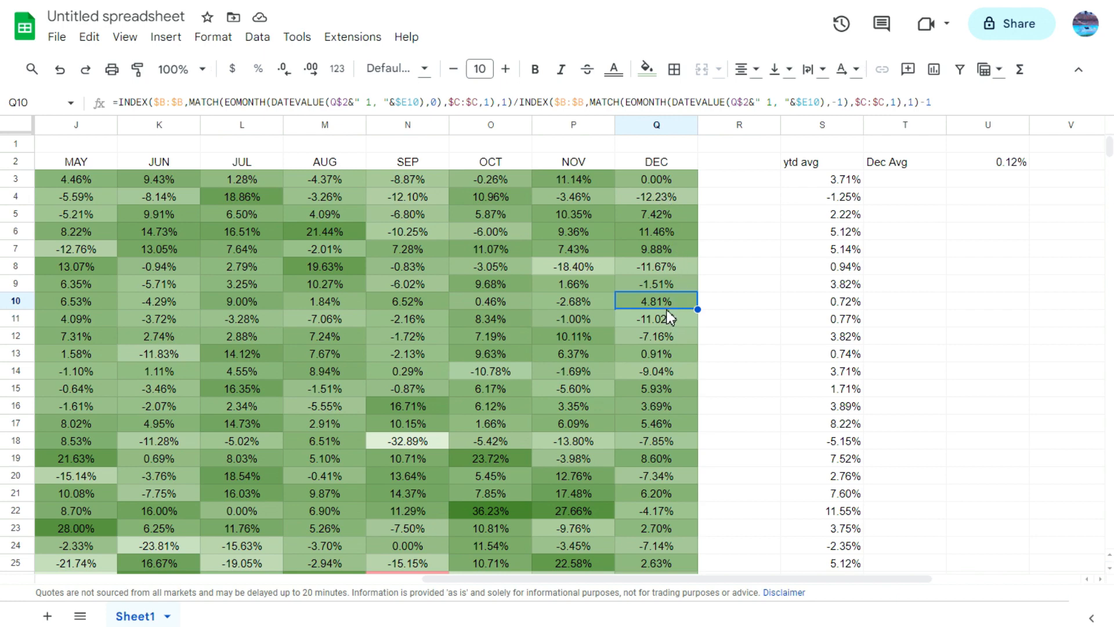
Step: Check the summary statistics for Apple's last ten December returns in Q4:Q13, and compare them with the November 2023 return in P3
left_click_drag(671, 197, 675, 348)
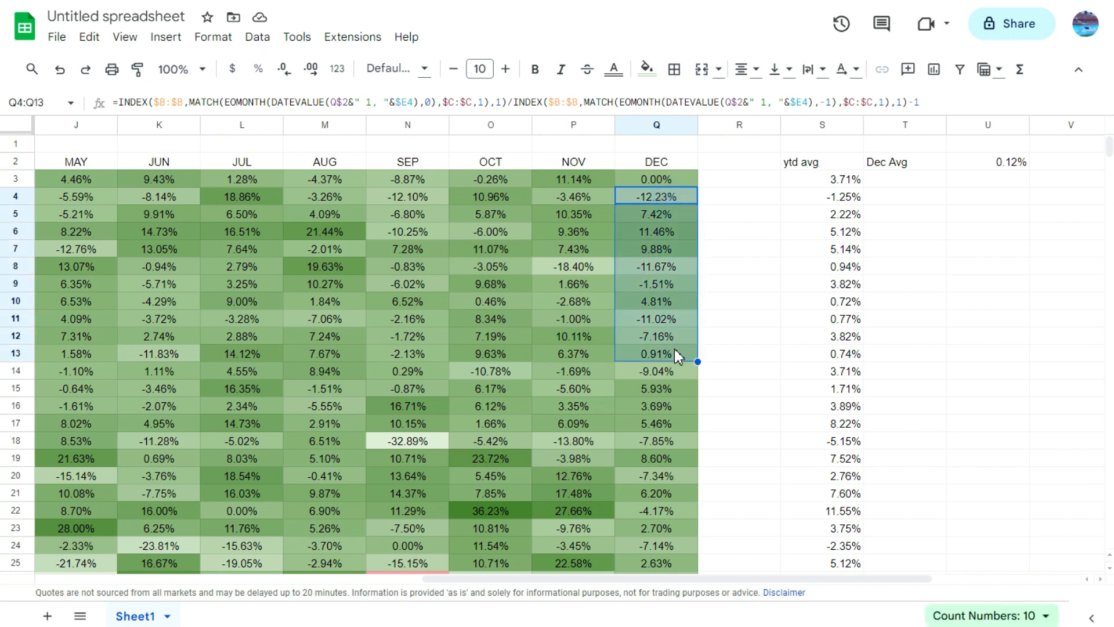
left_click(987, 615)
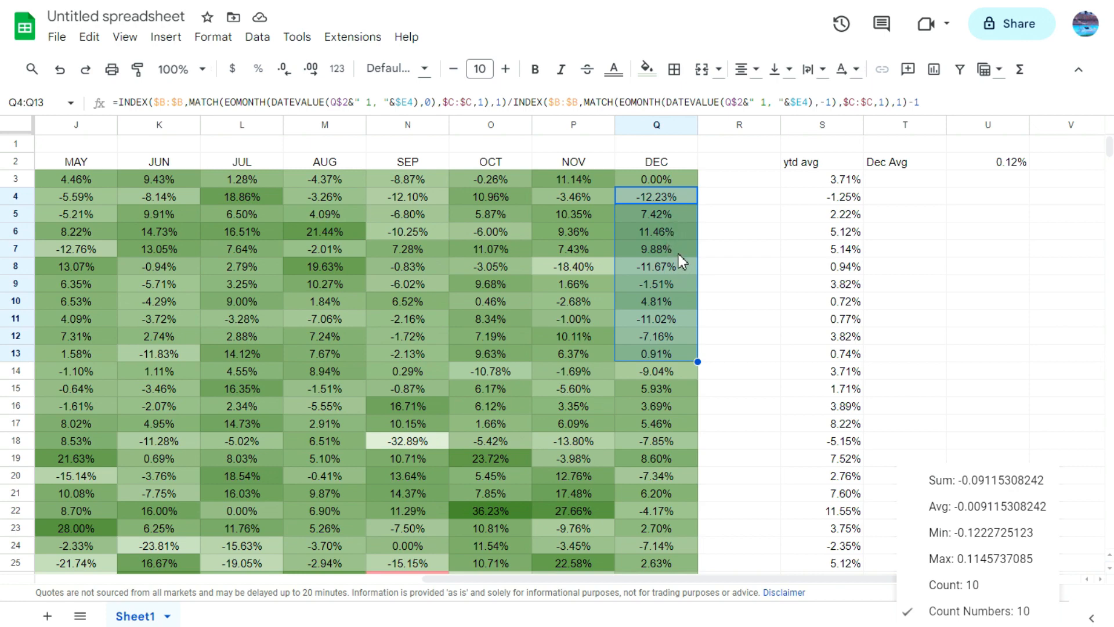
left_click(567, 178)
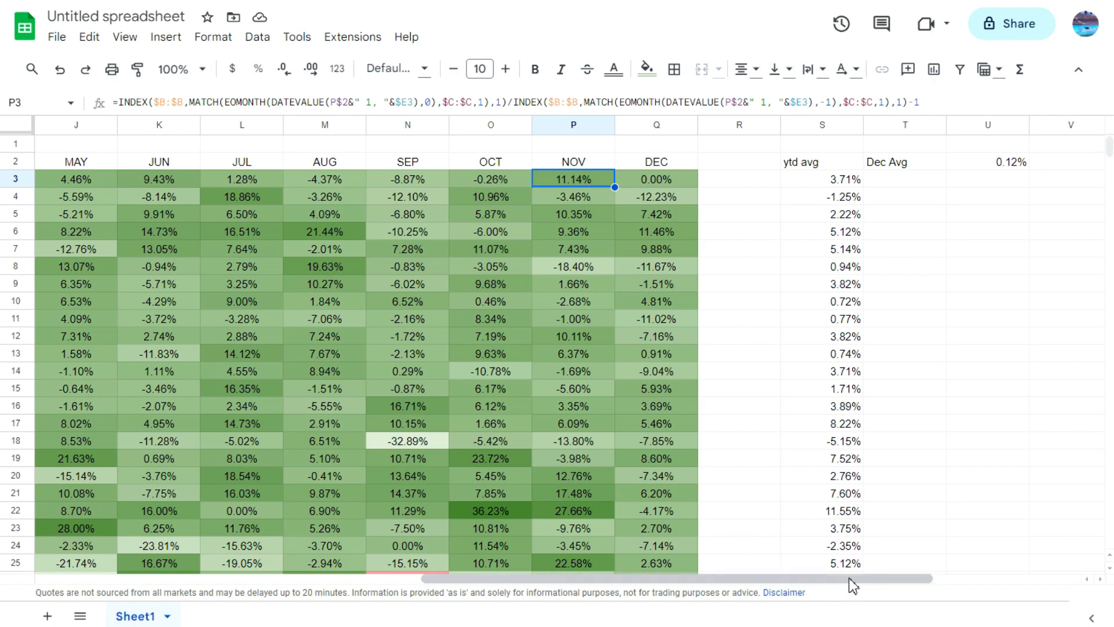
Step: Replace the ticker in B1 with AMZN
left_click_drag(851, 578, 465, 578)
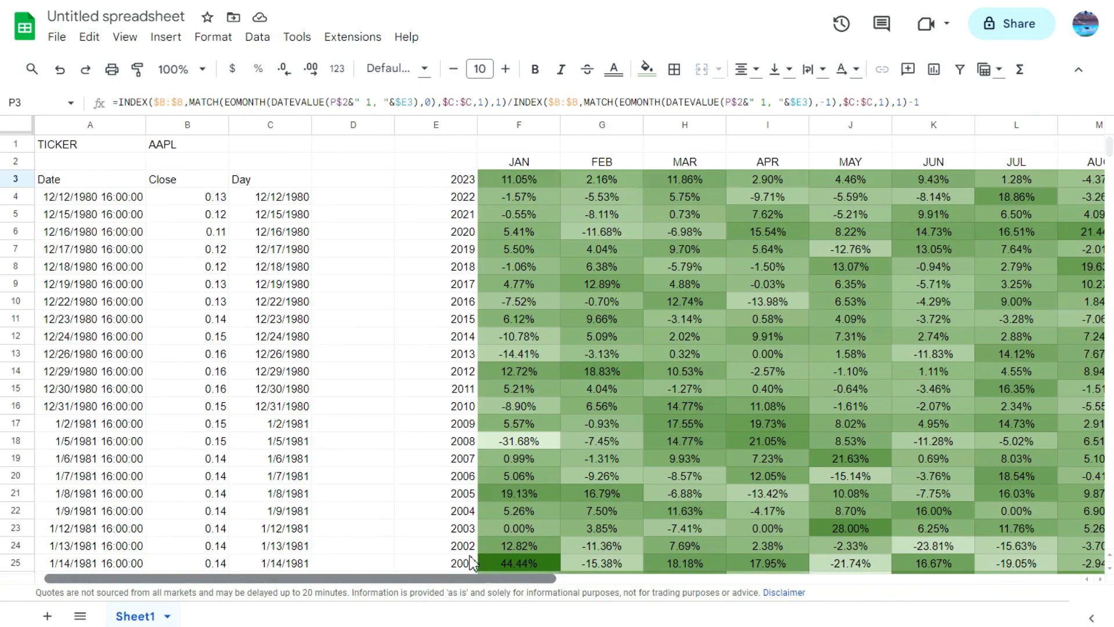
left_click(189, 148)
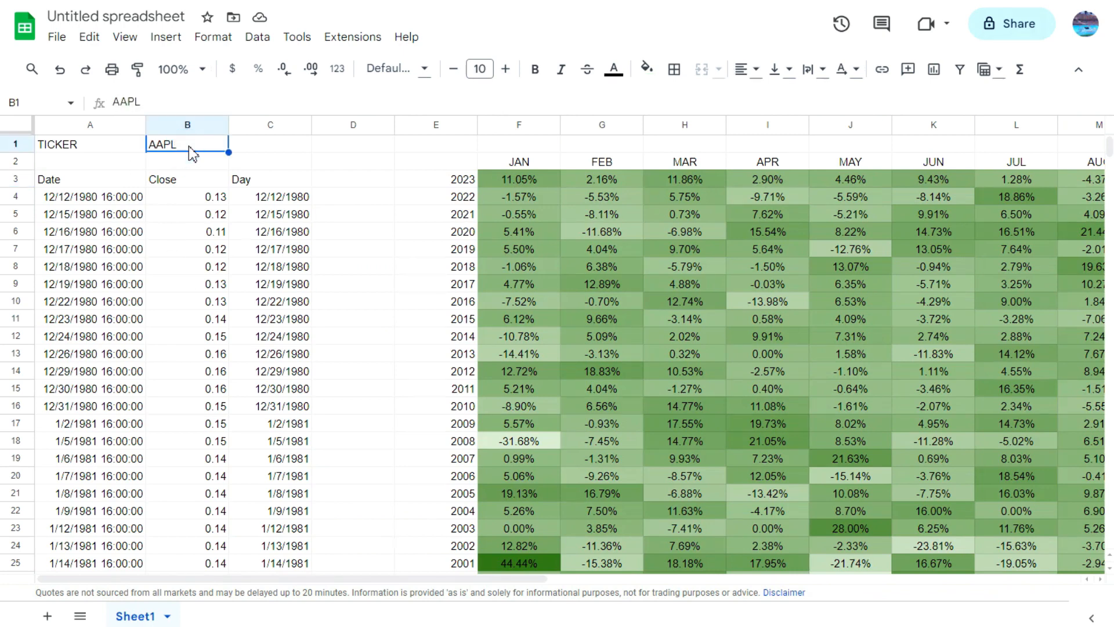
type("AMZN")
key("Return")
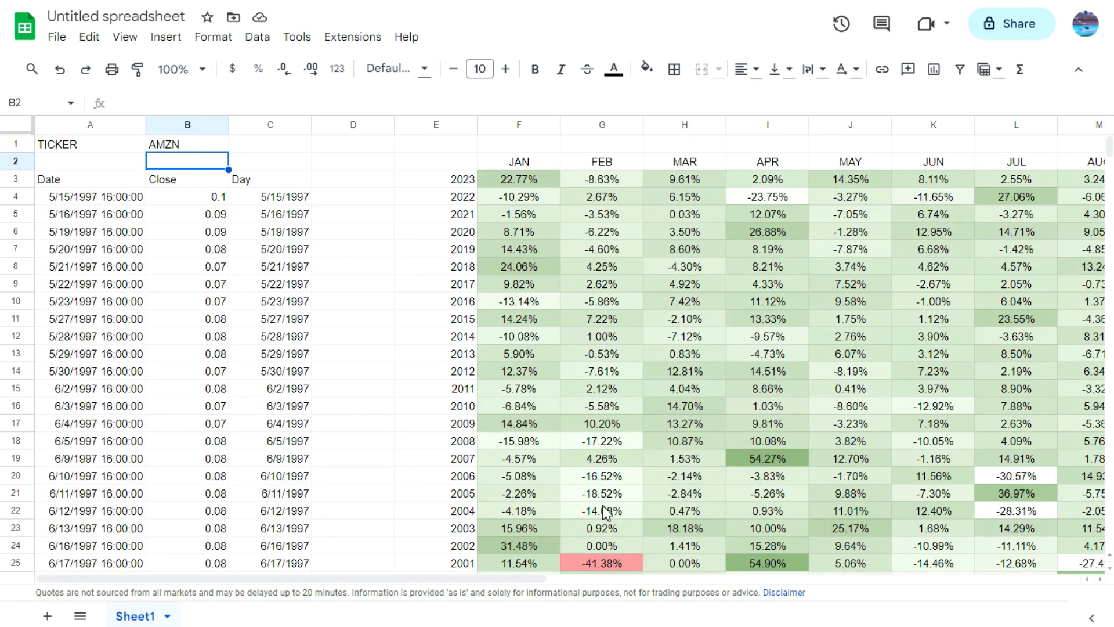
Step: Clear the #N/A December cells in Q30:Q39 and check the December average in U2
left_click_drag(496, 579, 854, 579)
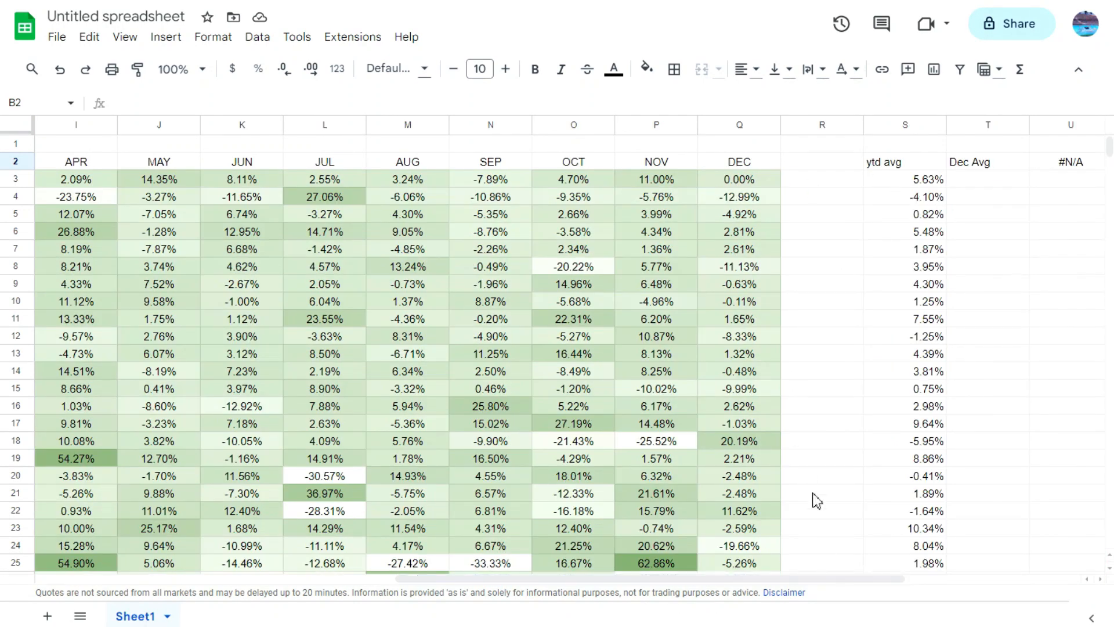
left_click_drag(820, 580, 887, 601)
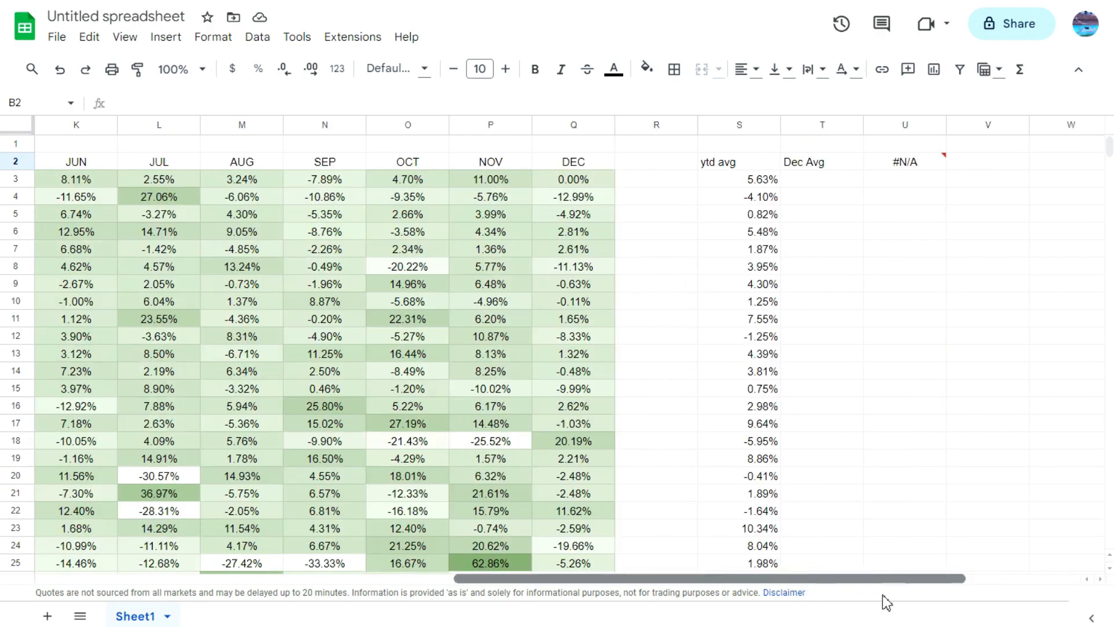
scroll(480, 218, "down", 7)
mouse_move(578, 268)
left_click_drag(579, 268, 604, 428)
key("Delete")
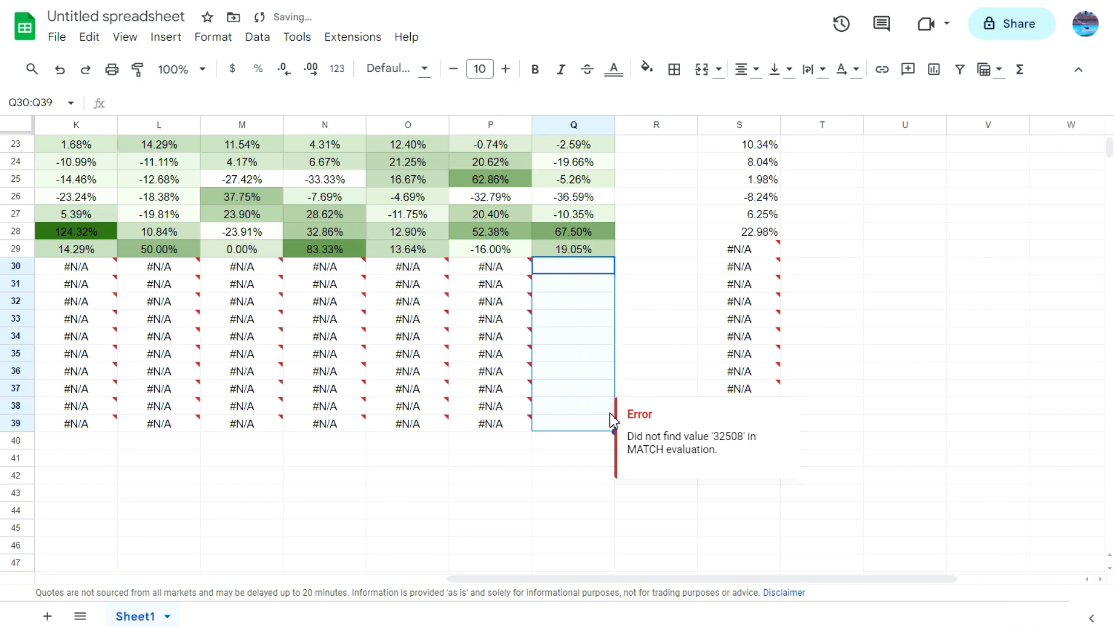
scroll(673, 347, "up", 7)
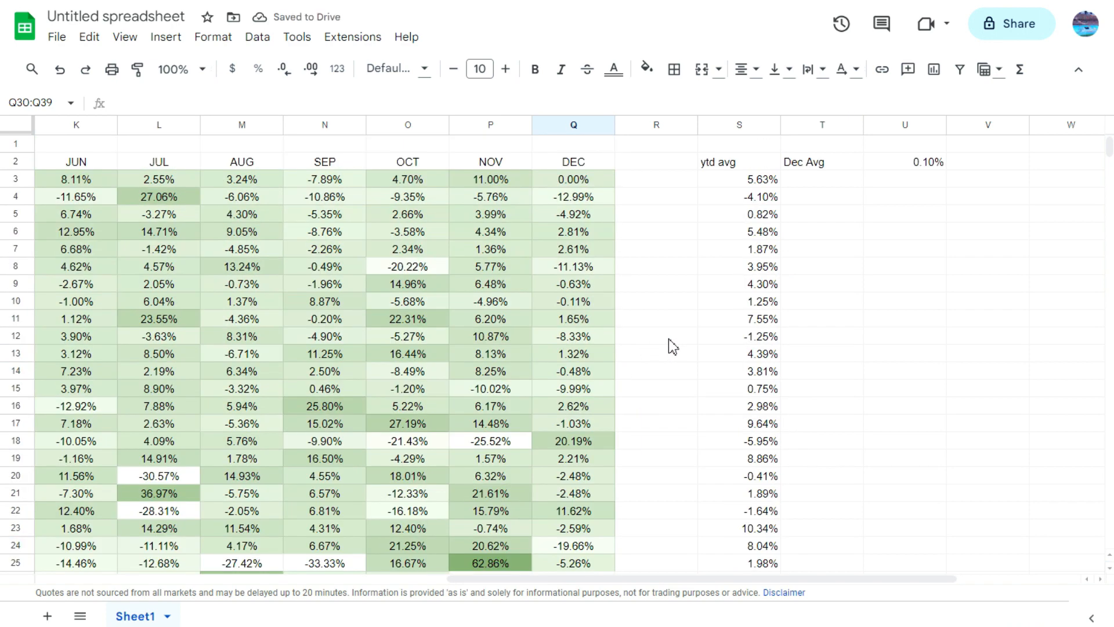
left_click(900, 162)
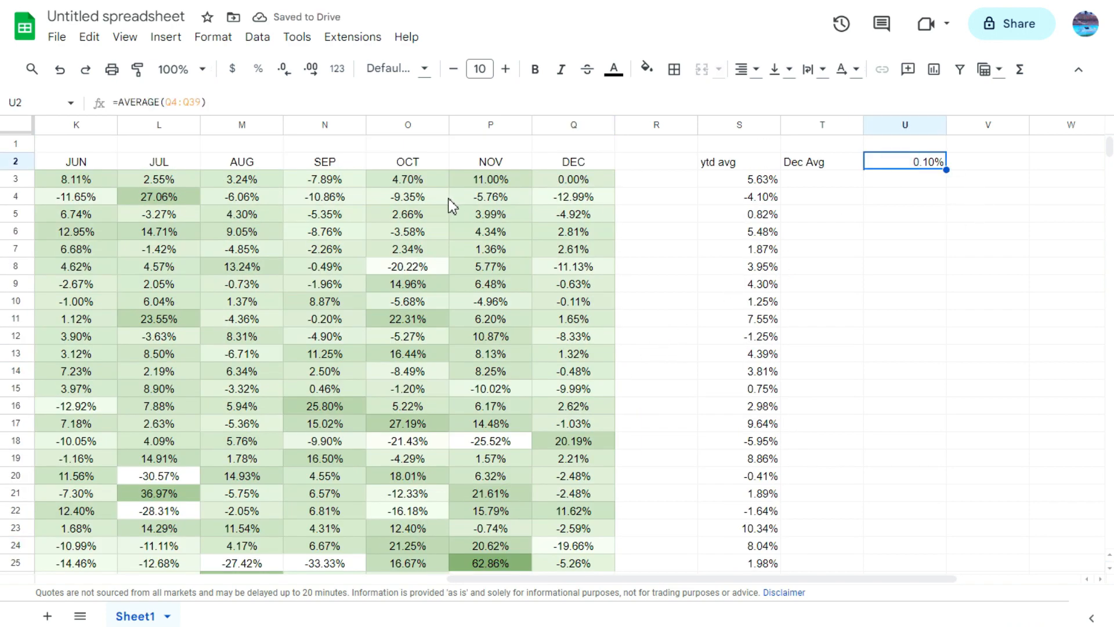
Step: Check the summary statistics for Amazon's December returns, first for Q3:Q29 and again for Q4:Q13
left_click(579, 185)
scroll(621, 398, "down", 4)
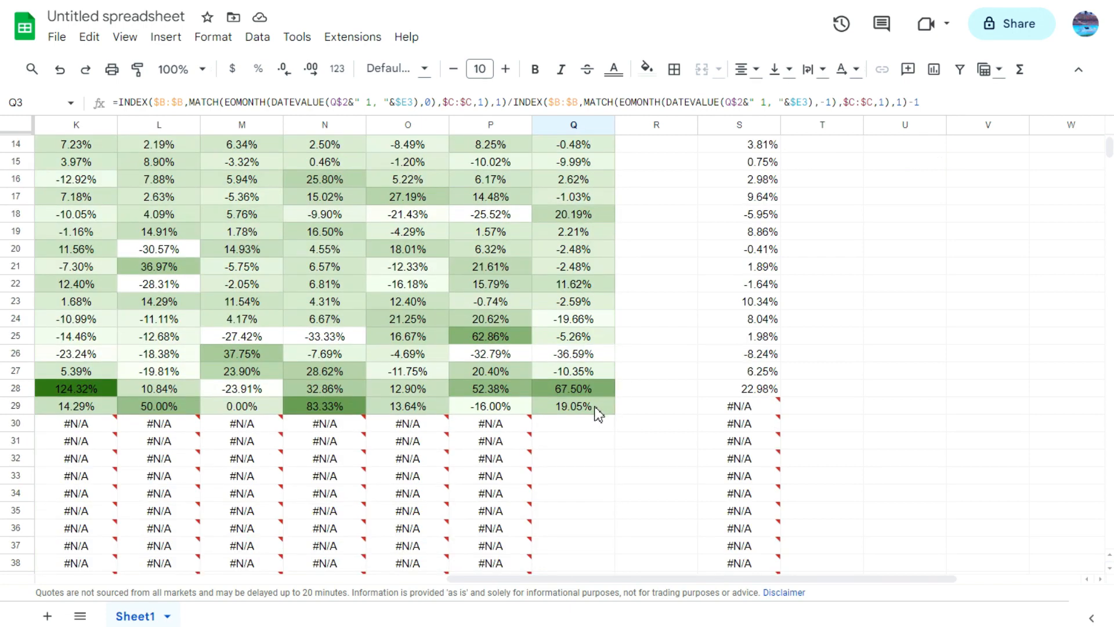
left_click(593, 406, "shift")
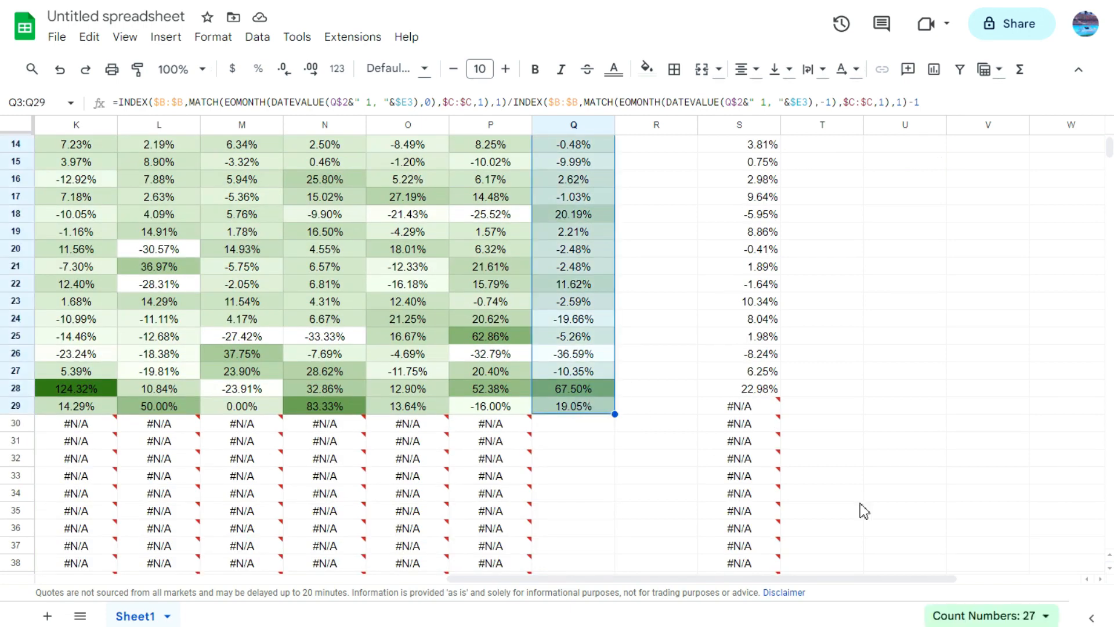
left_click(996, 615)
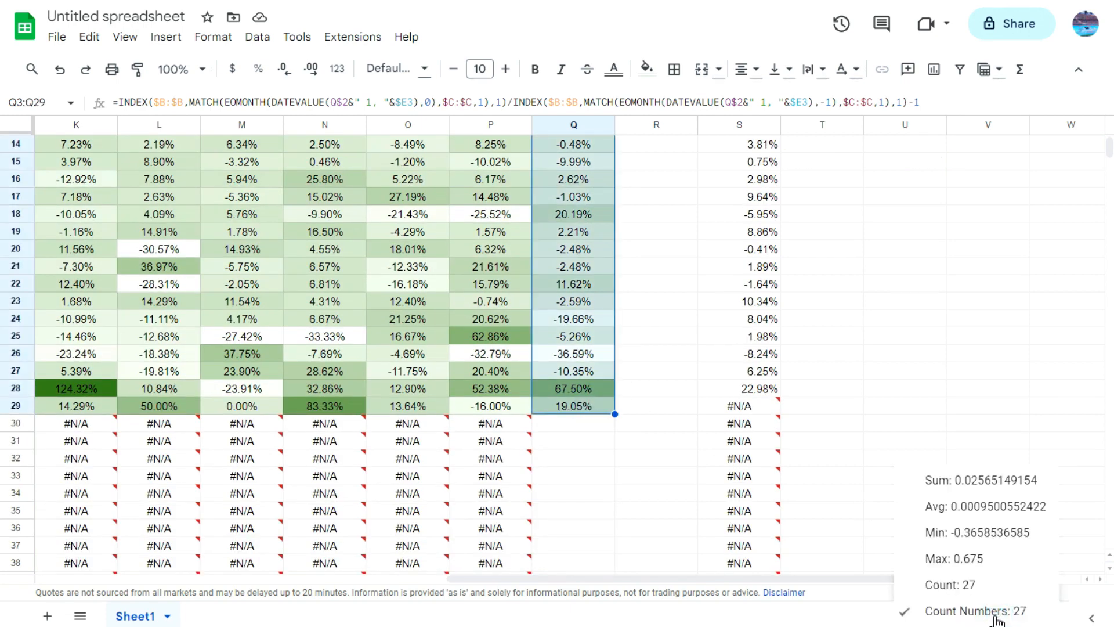
scroll(652, 286, "up", 4)
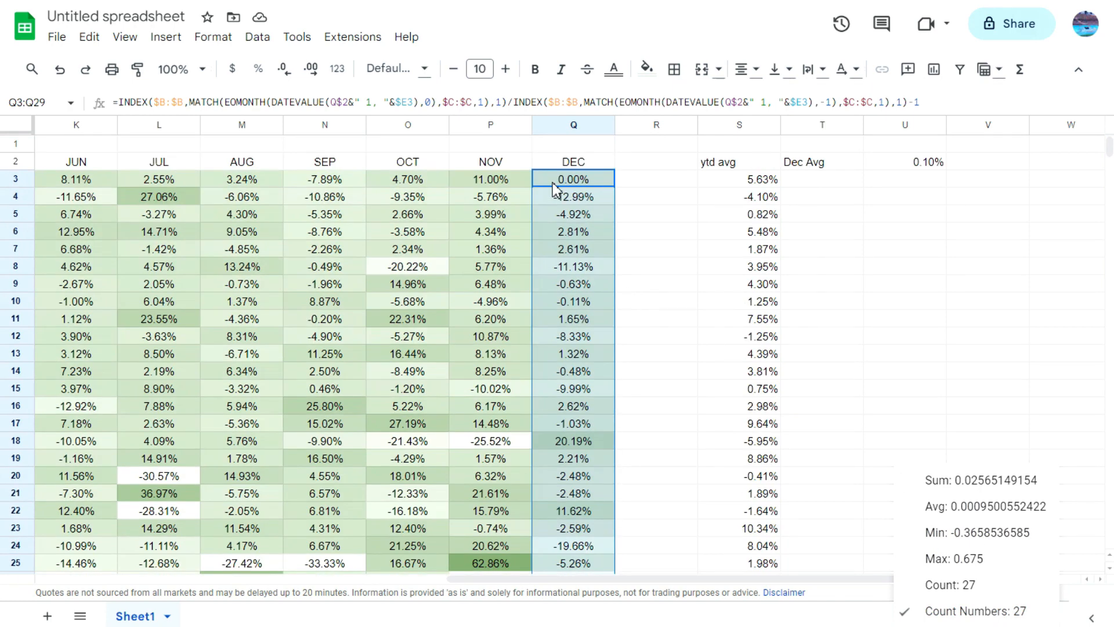
left_click_drag(591, 200, 587, 357)
left_click(1015, 615)
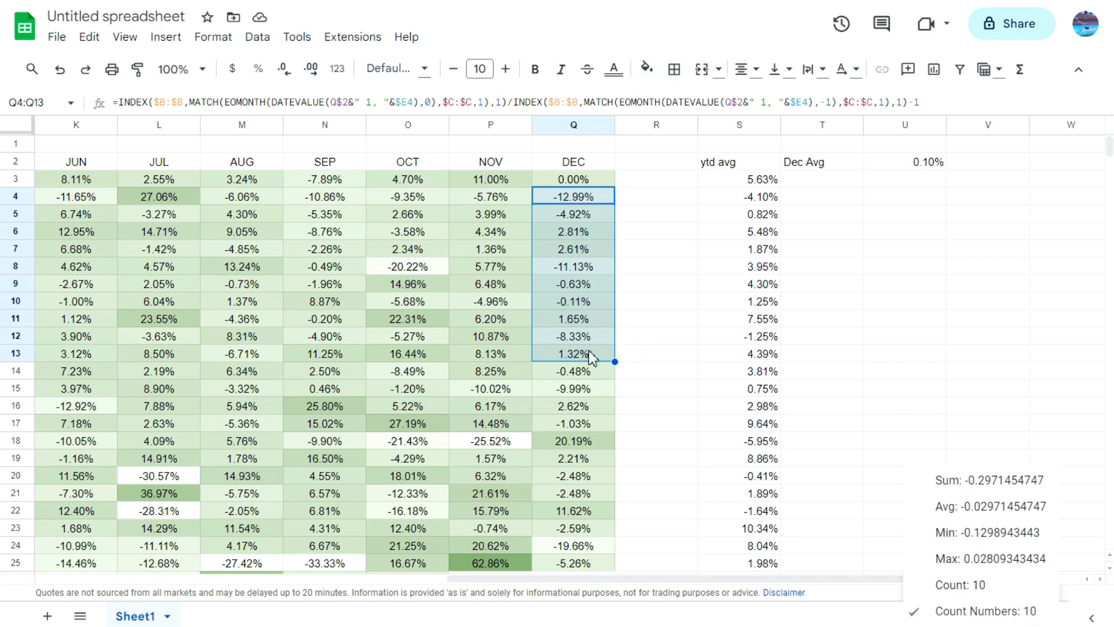
Step: Review Amazon's December returns in Q9, Q8, Q5 and Q4 against the November 2023 return in P3
left_click(590, 289)
left_click(593, 268)
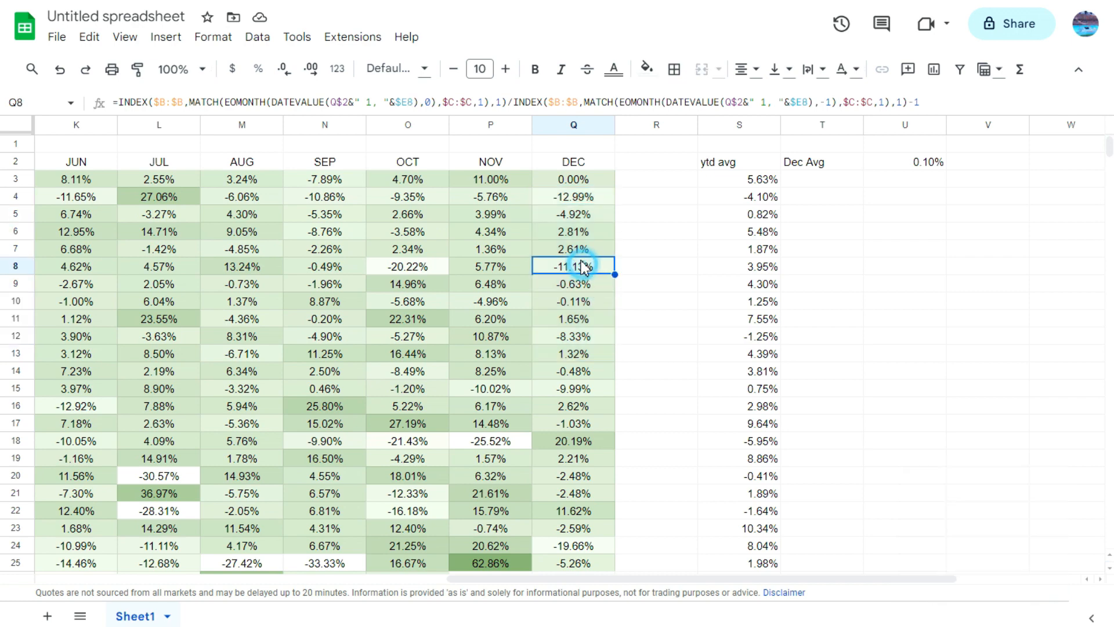
left_click(569, 216)
left_click(568, 197)
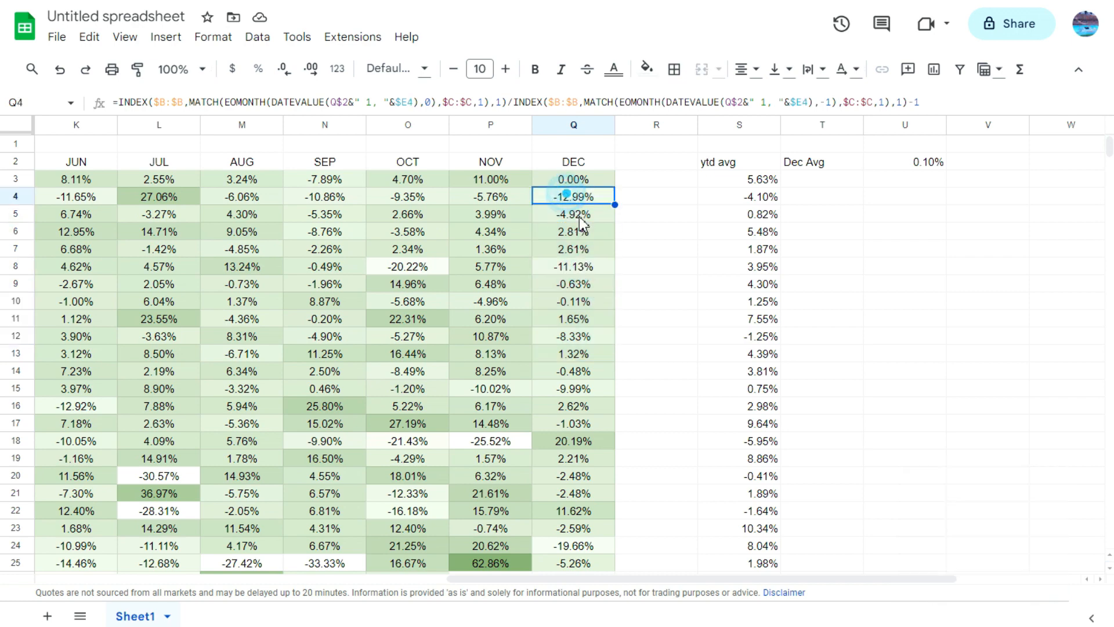
left_click(504, 180)
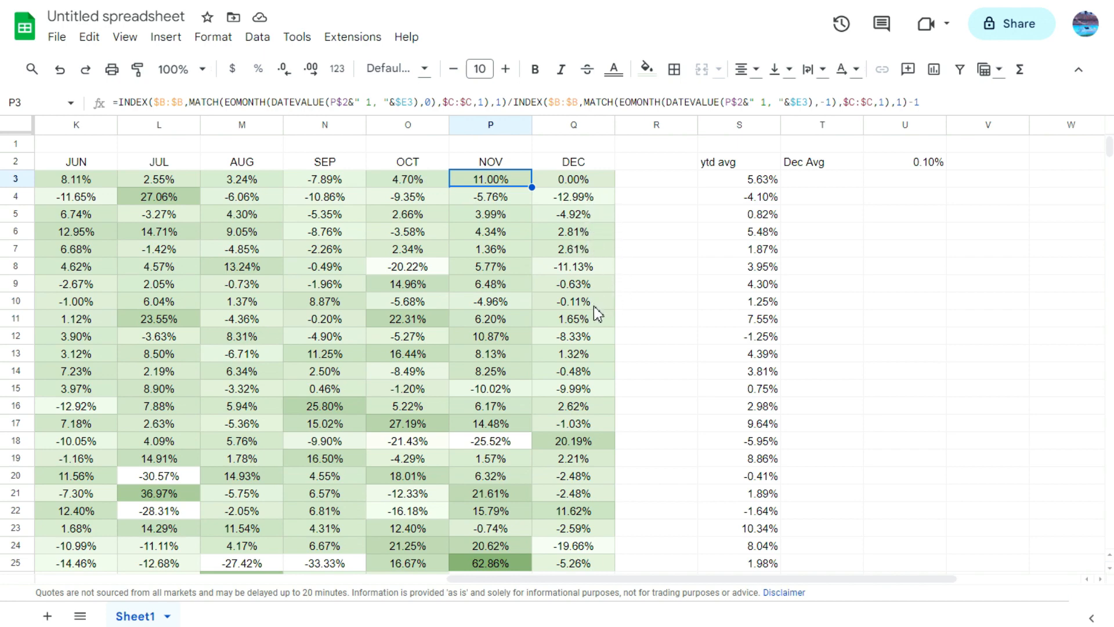
Step: Review the ticker cell B1 and the formulas behind the price history in A3, the day in C4 and the monthly return in F3
left_click(426, 579)
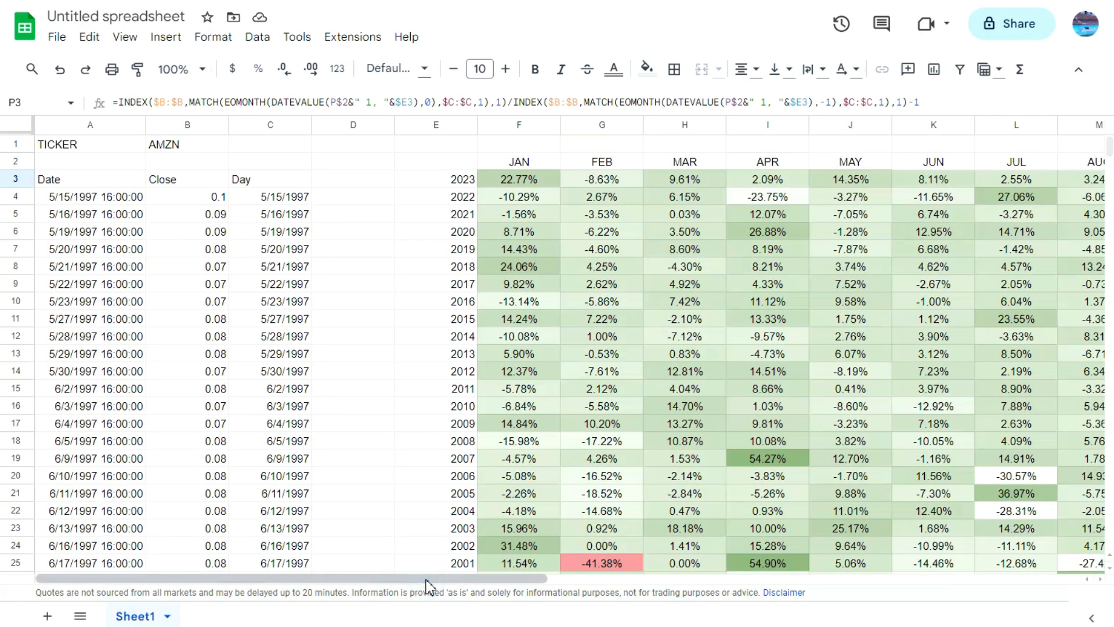
left_click(200, 145)
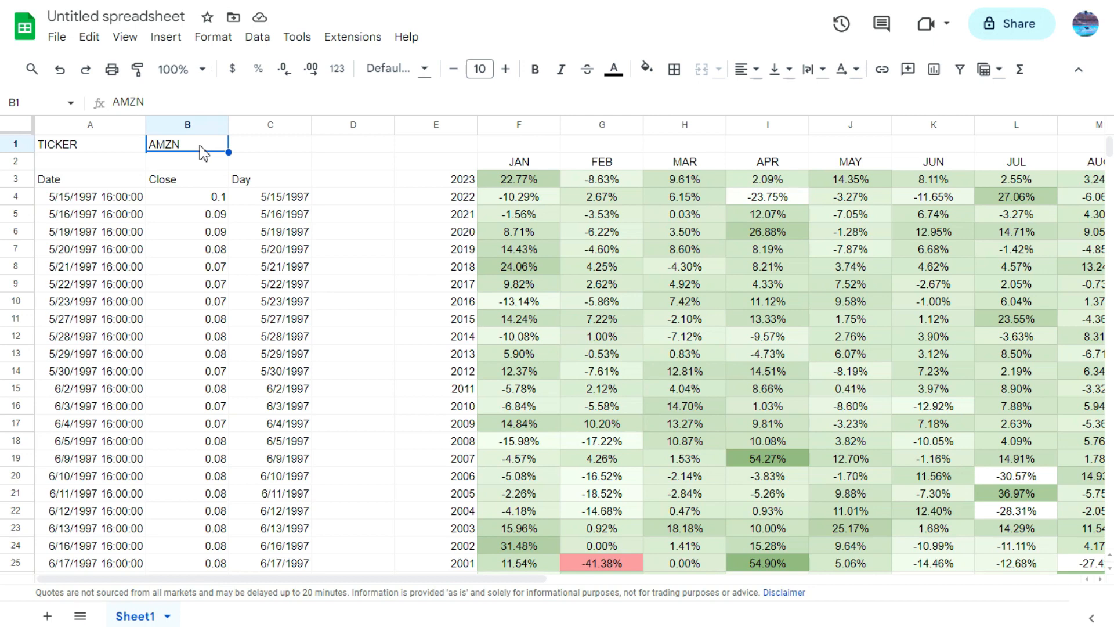
left_click(129, 182)
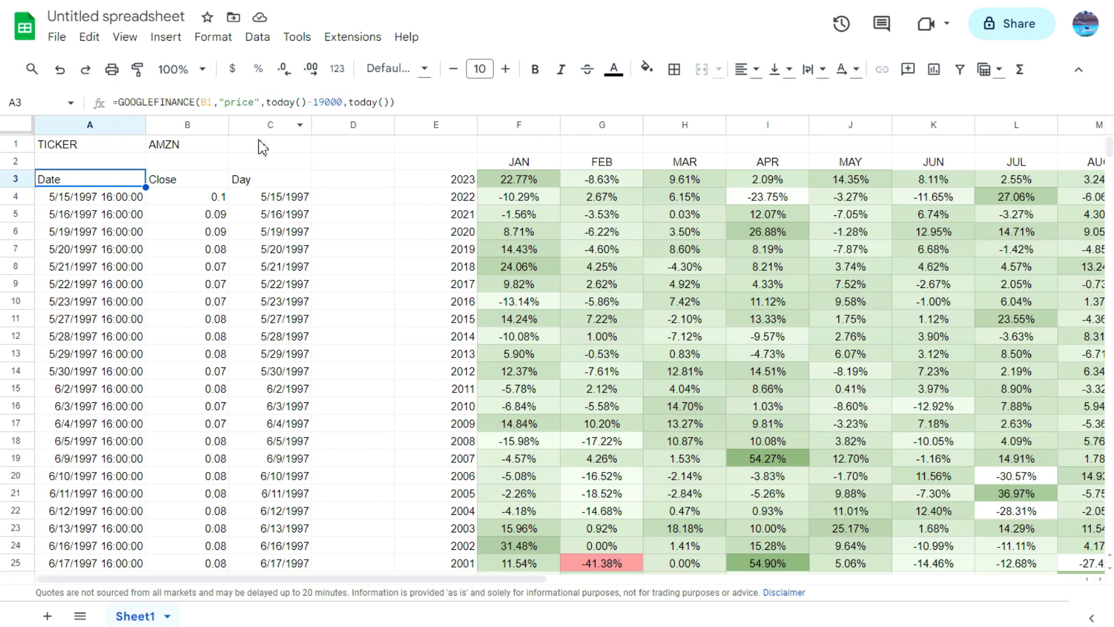
left_click(299, 203)
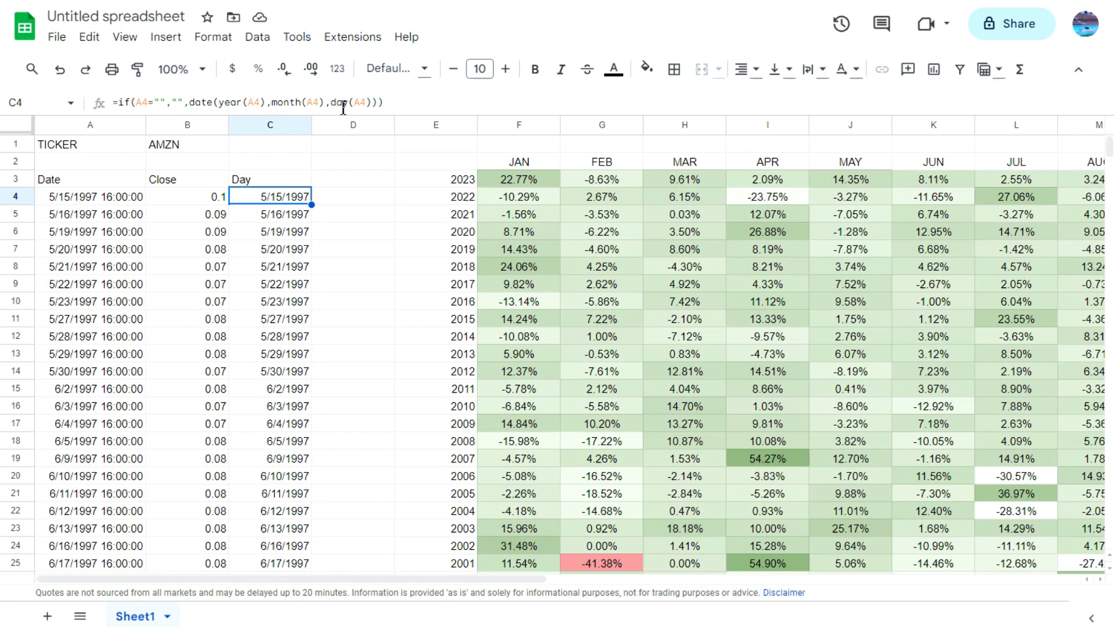
left_click(513, 176)
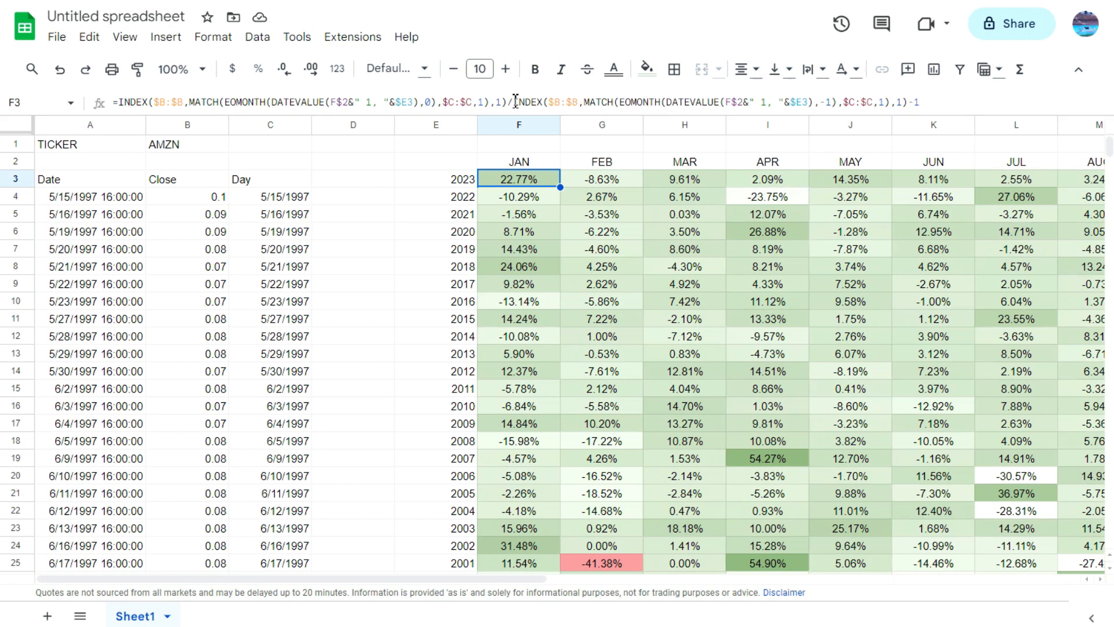
Step: Examine the INDEX, MATCH and EOMONTH arguments in the January 2023 return formula in F3, along with the ticker cell B1
left_click(496, 102)
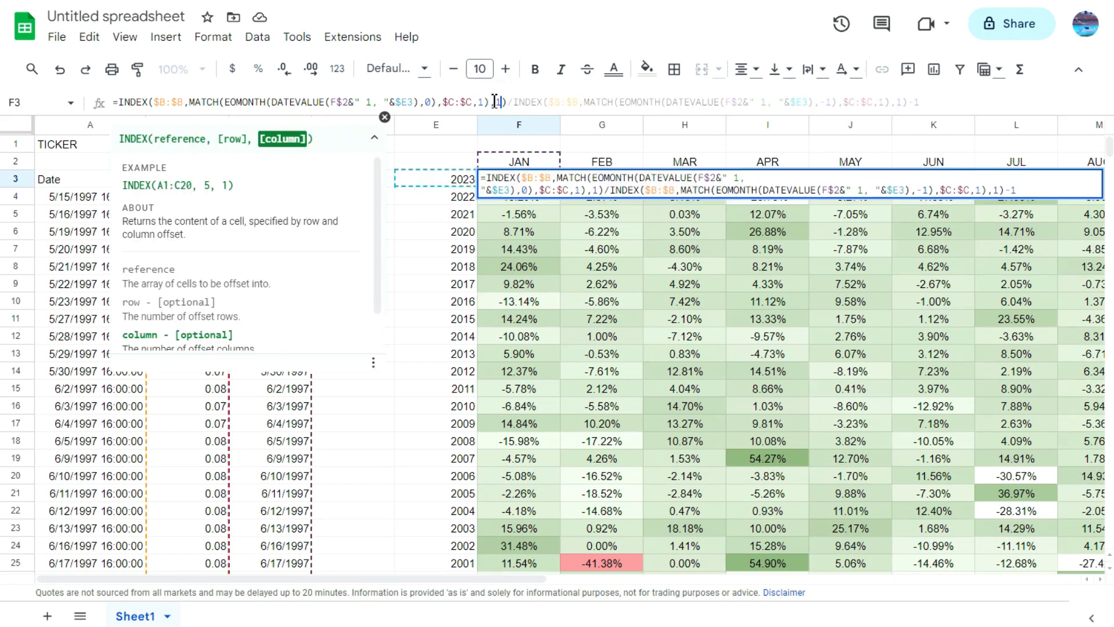
left_click(484, 103)
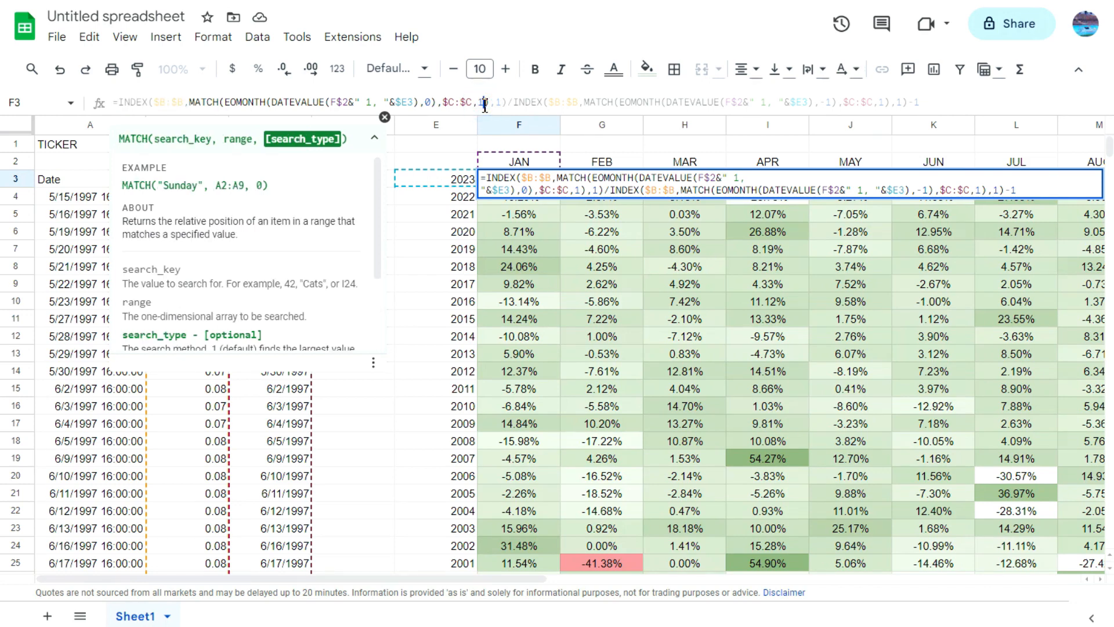
left_click(503, 100)
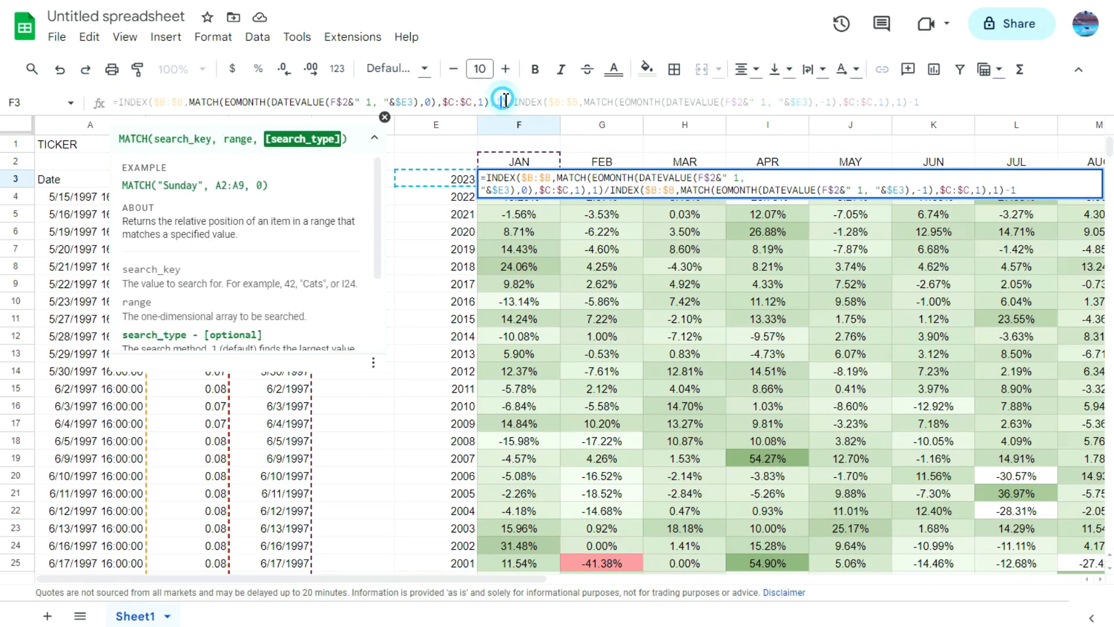
left_click(427, 103)
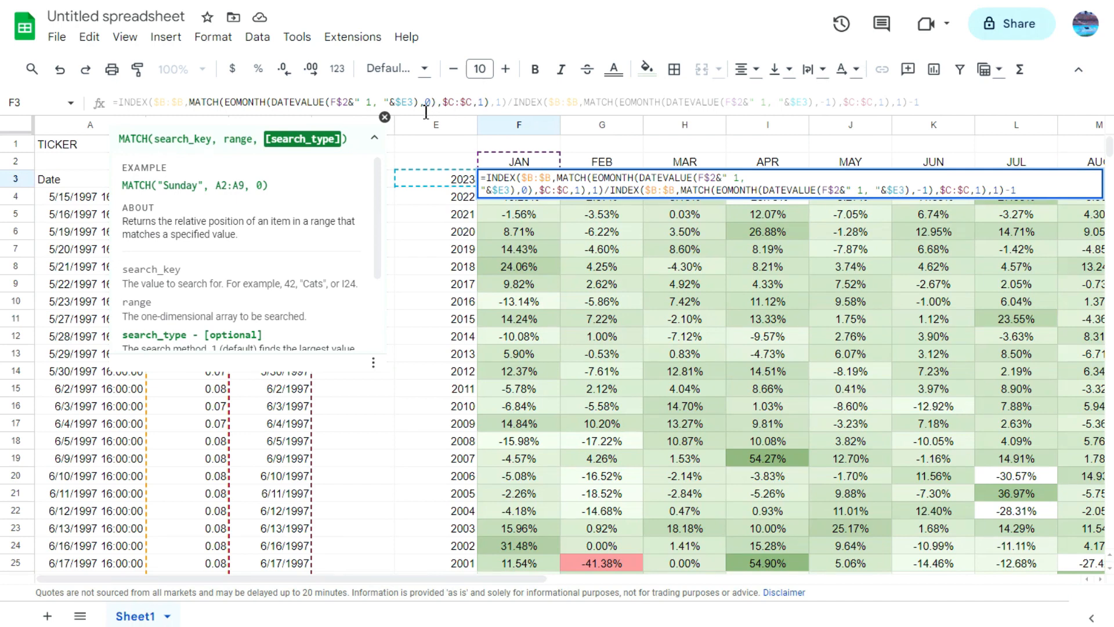
key("Escape")
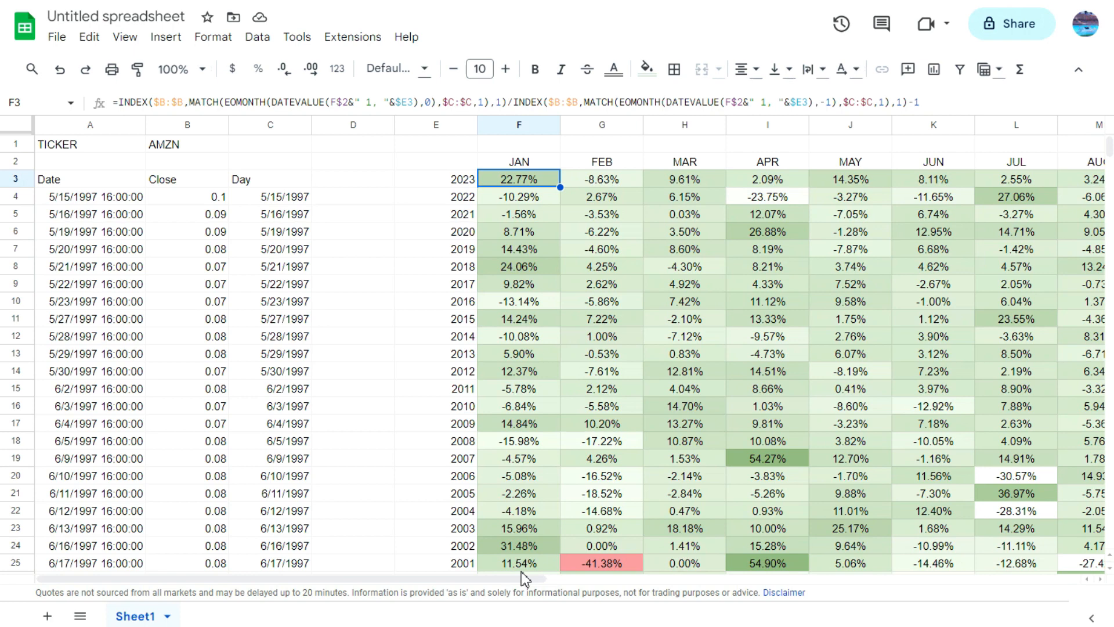
left_click(204, 147)
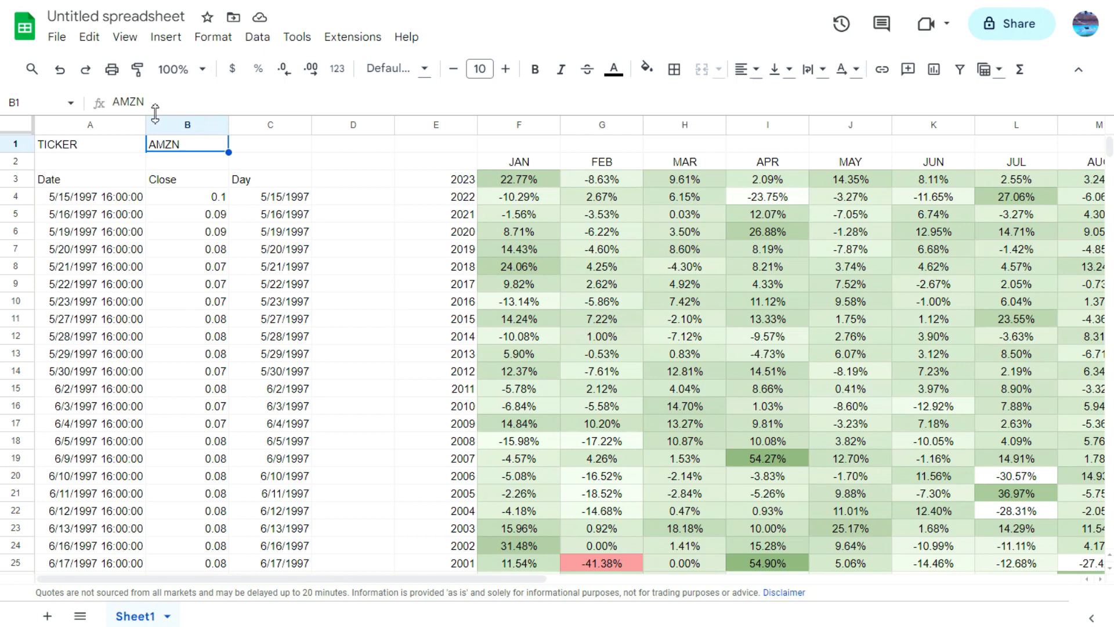
left_click(551, 177)
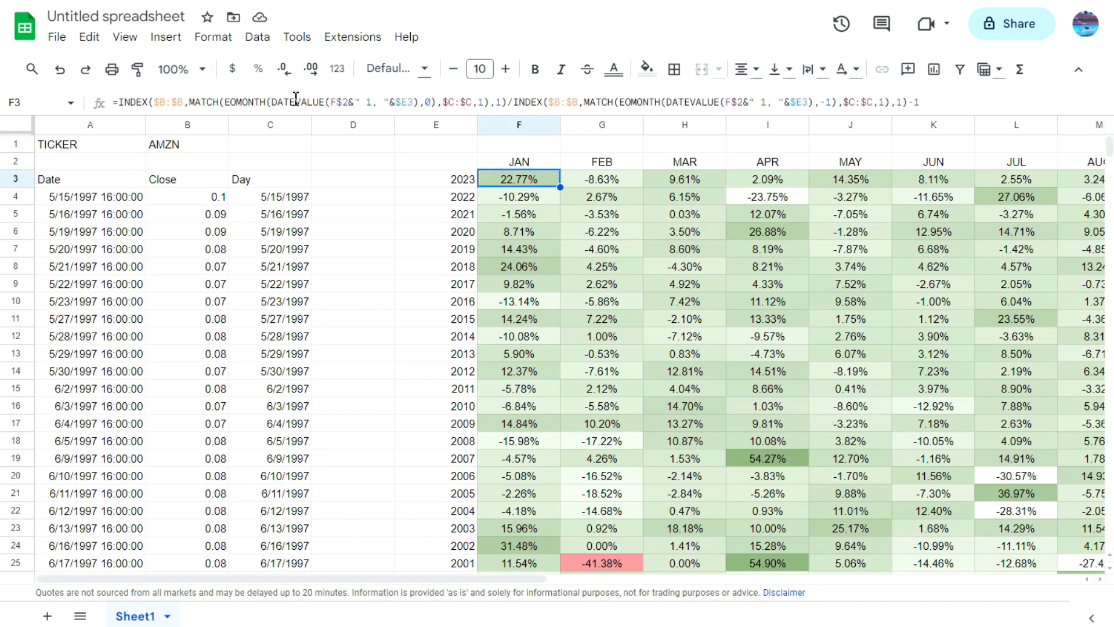